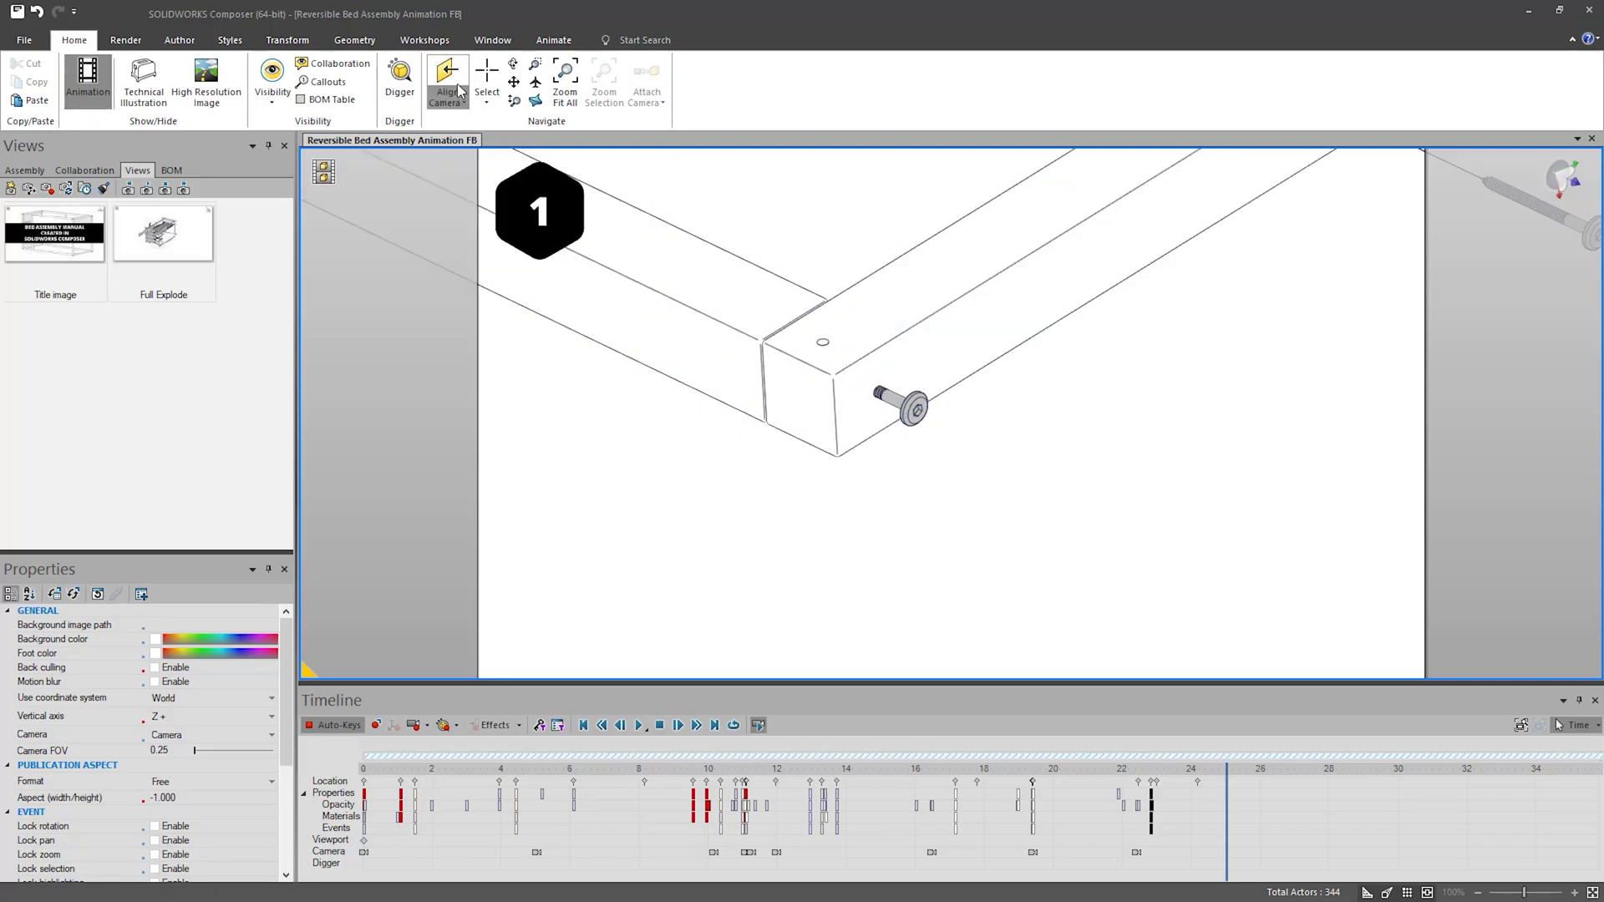
- Place allen keys.smg from the Model Browser into the bed scene and show its Allen Keys view
click(434, 46)
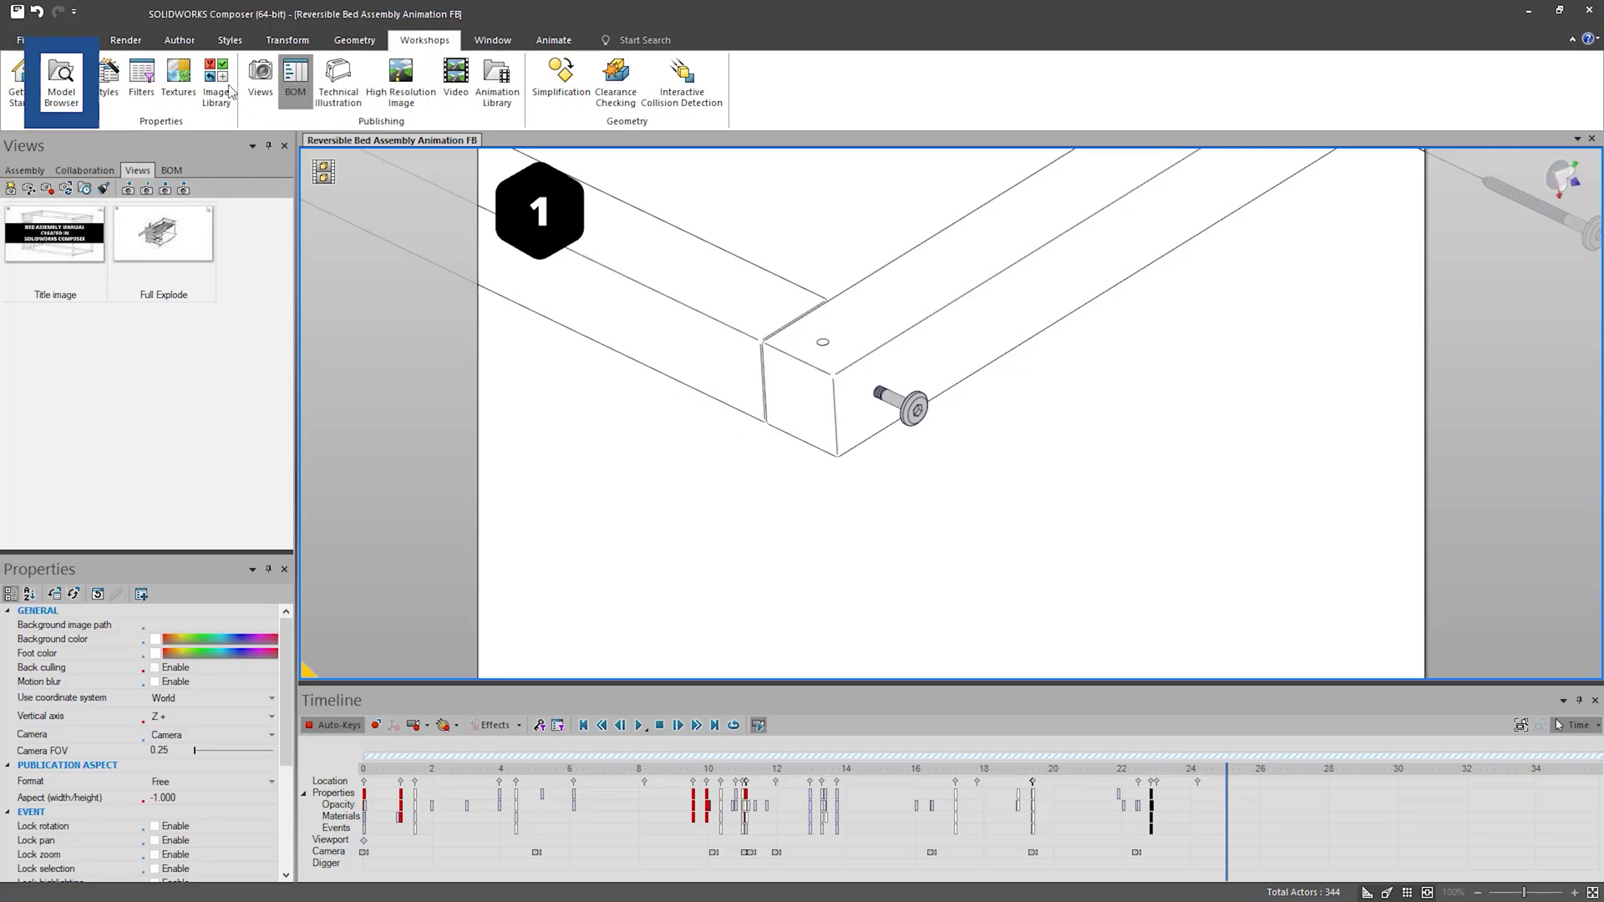
click(71, 100)
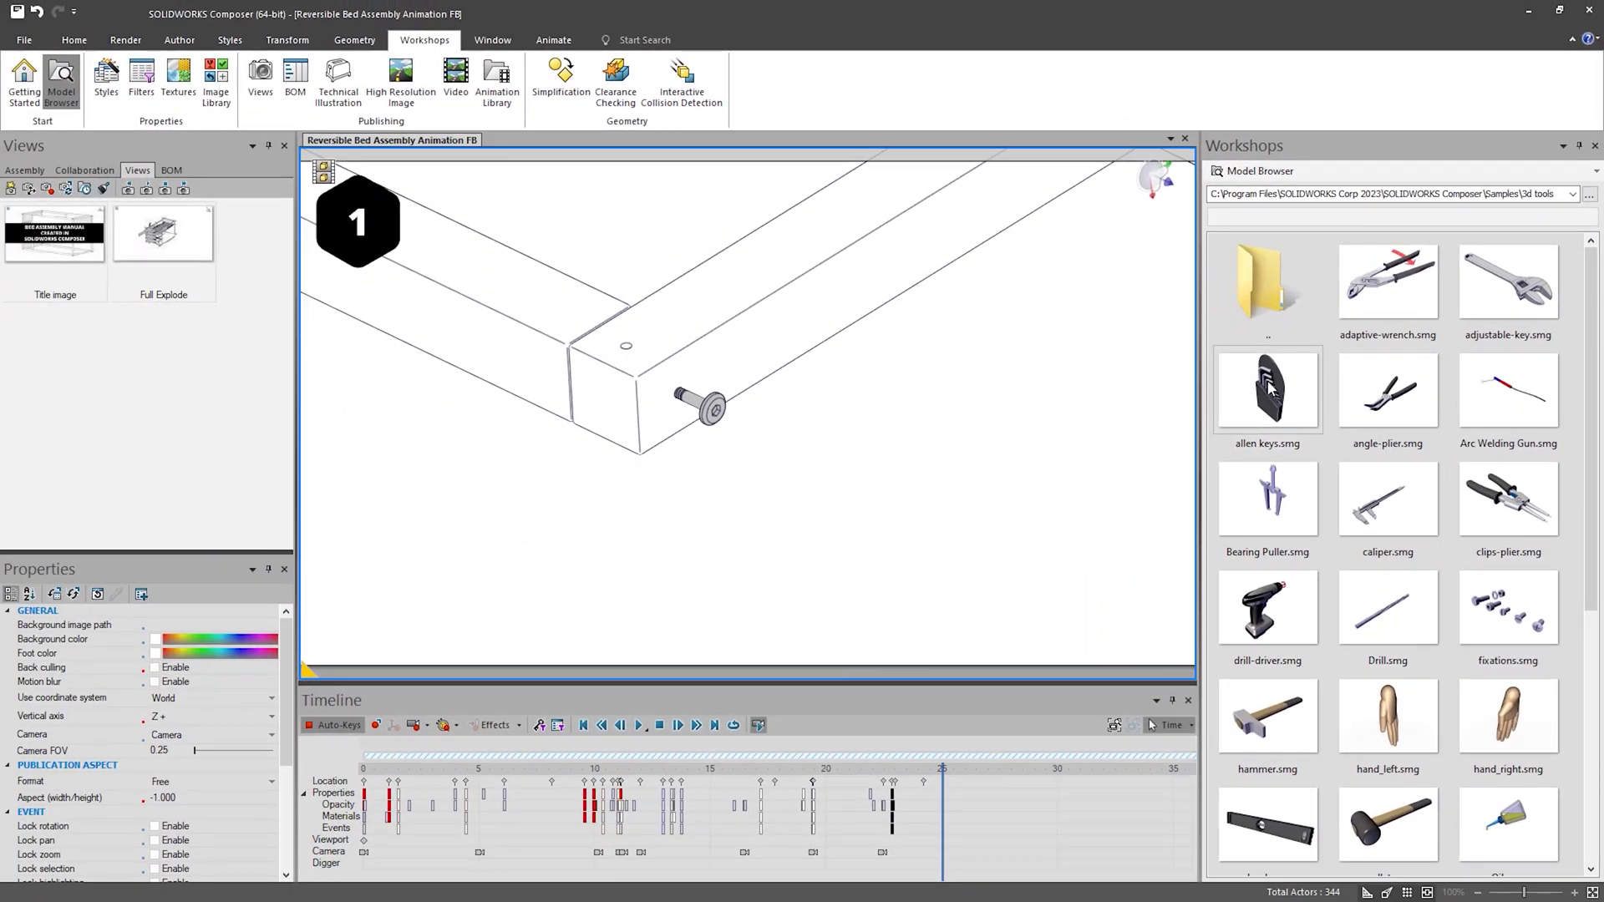
drag(959, 445, 961, 451)
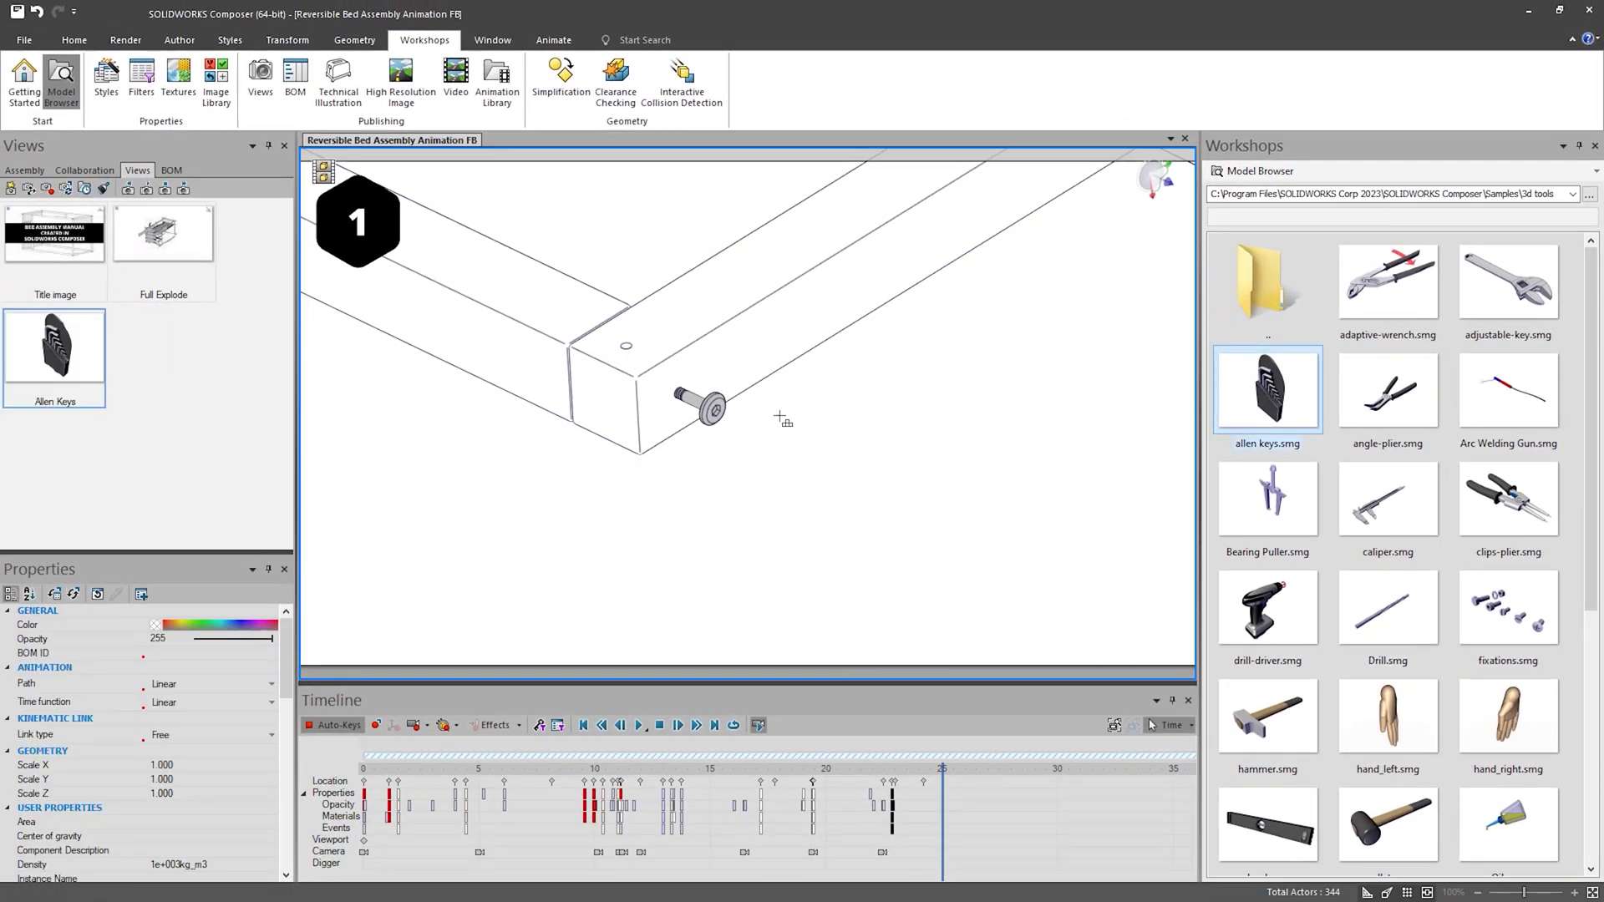
click(58, 351)
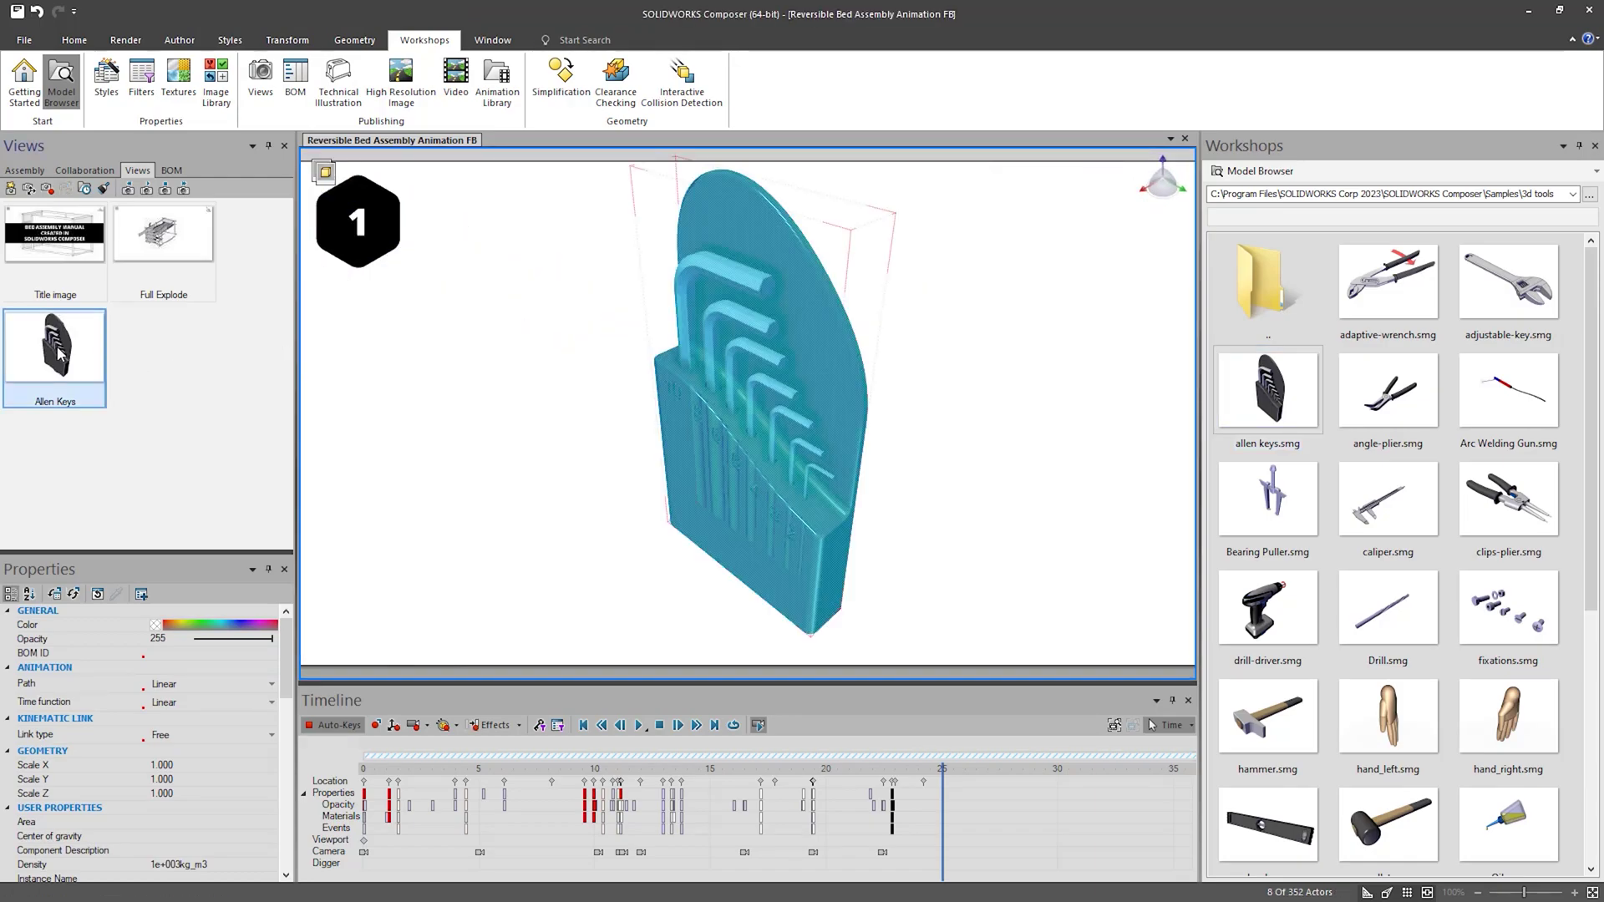
click(551, 492)
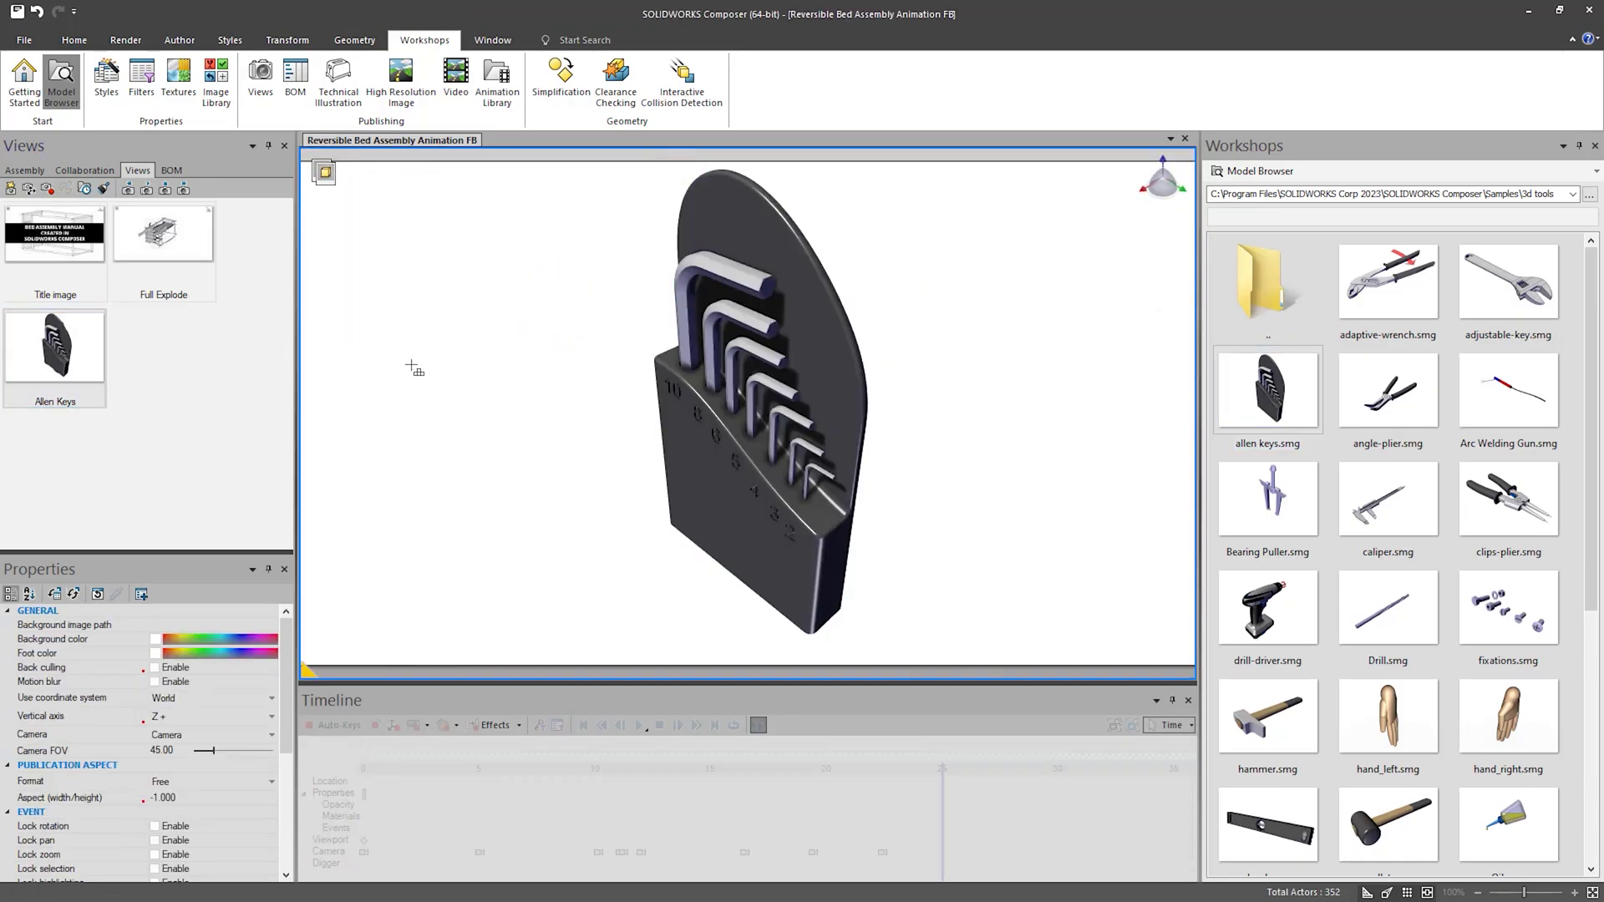
- Expand the allen keys set in the Assembly tree to identify ALLEN KEY 10A.1, 8A.1 and 6A.1
click(28, 171)
click(27, 220)
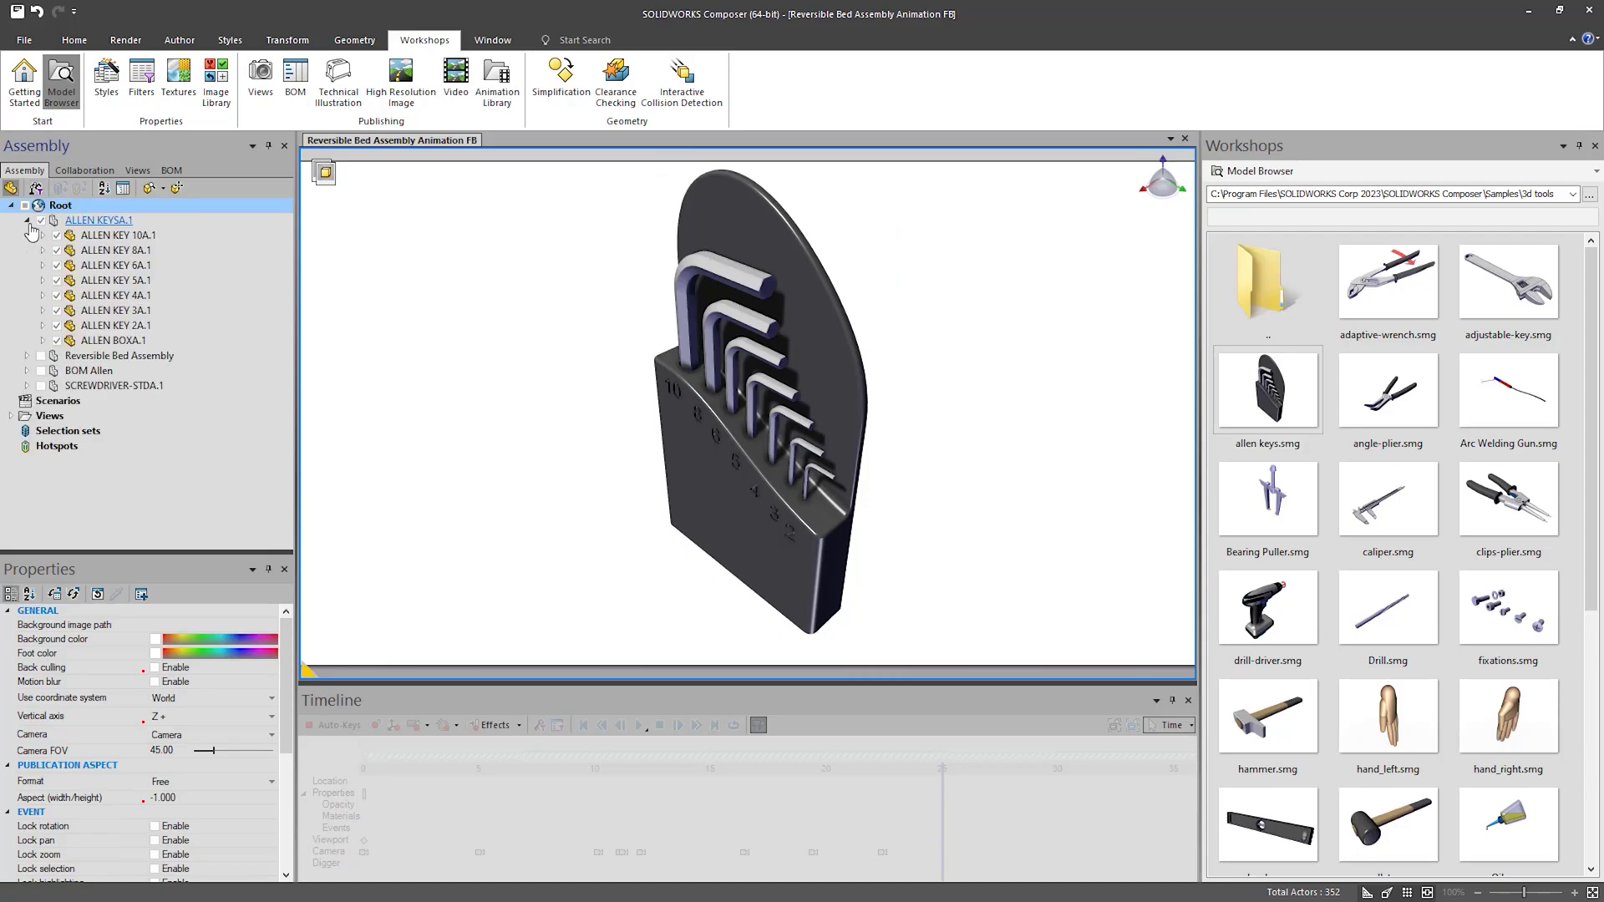
click(100, 235)
click(96, 251)
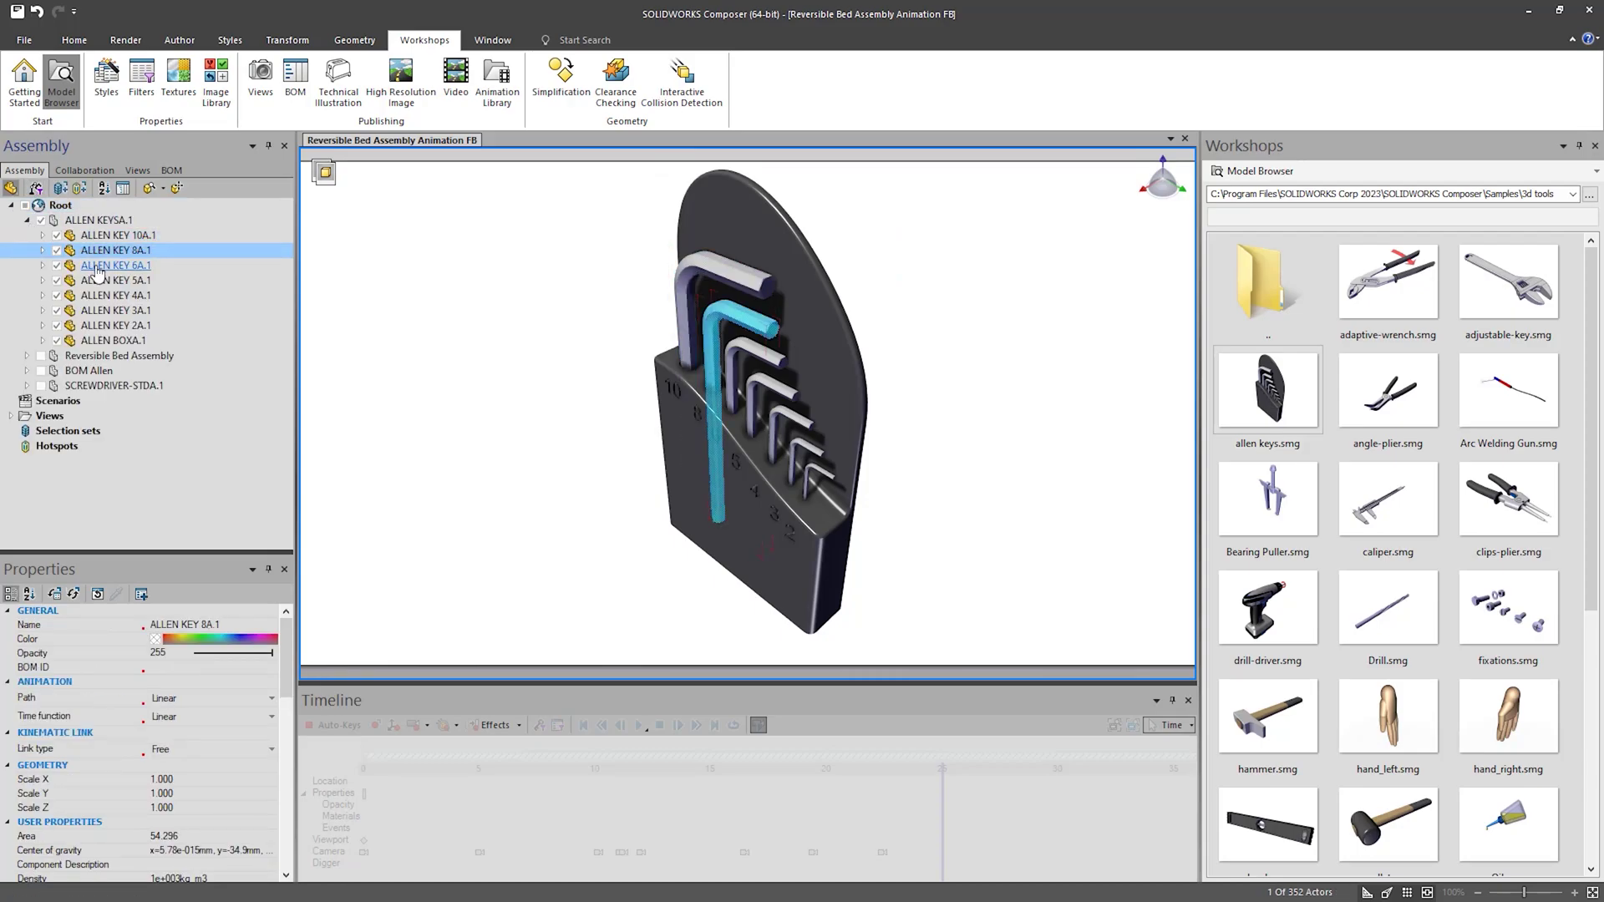
click(97, 266)
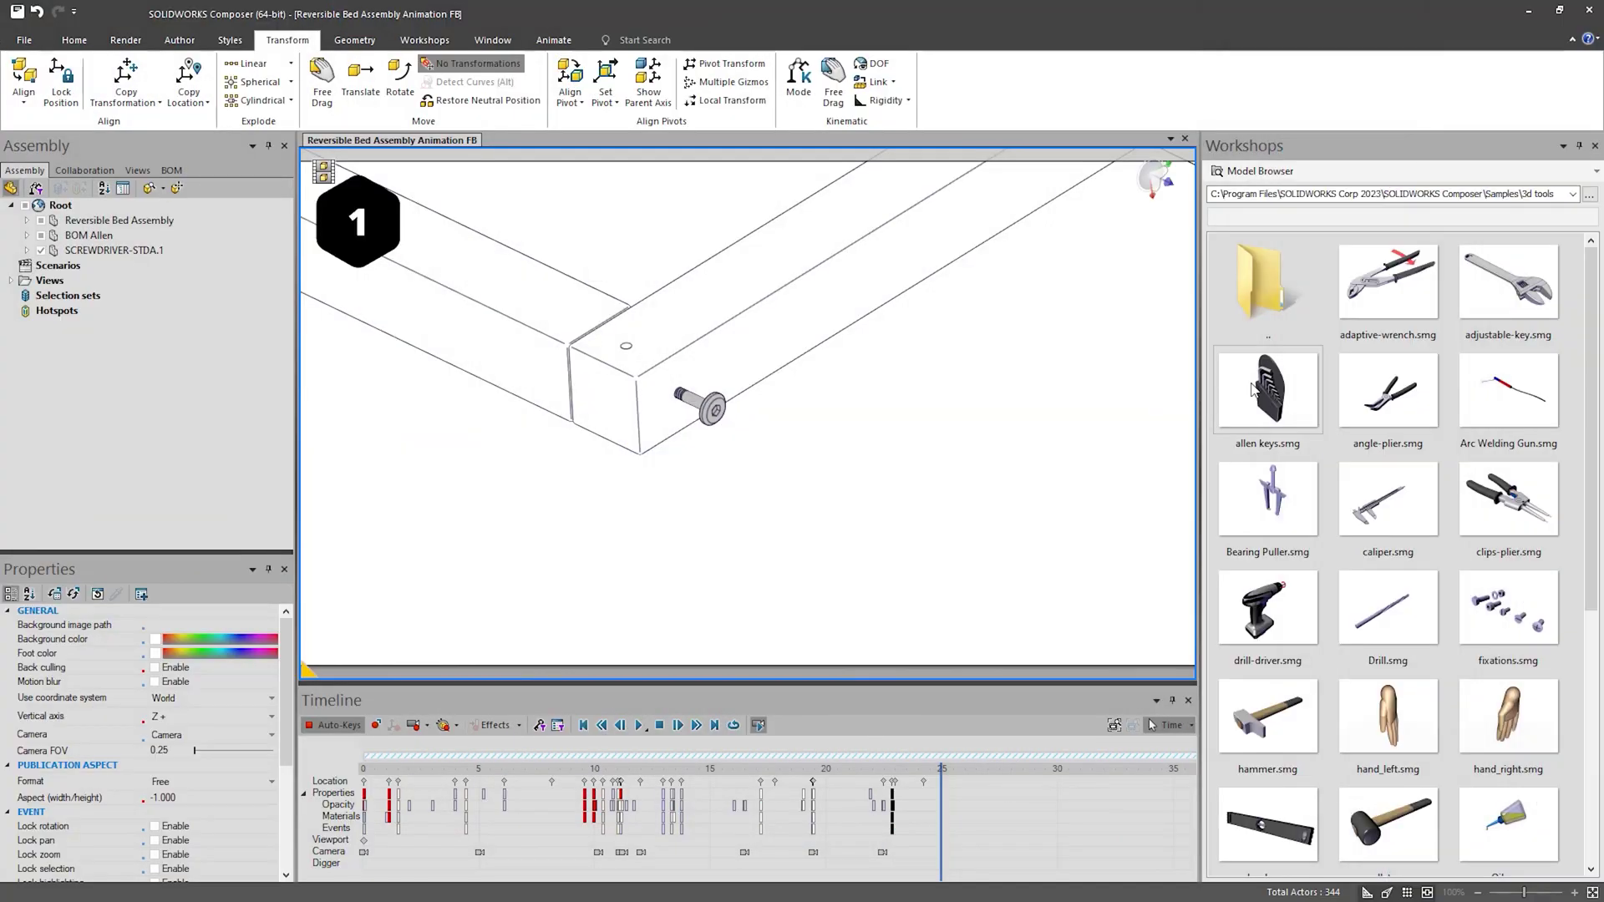
- Open allen keys.smg as its own document and delete every actor except ALLEN KEY 5A.1
double_click(1254, 389)
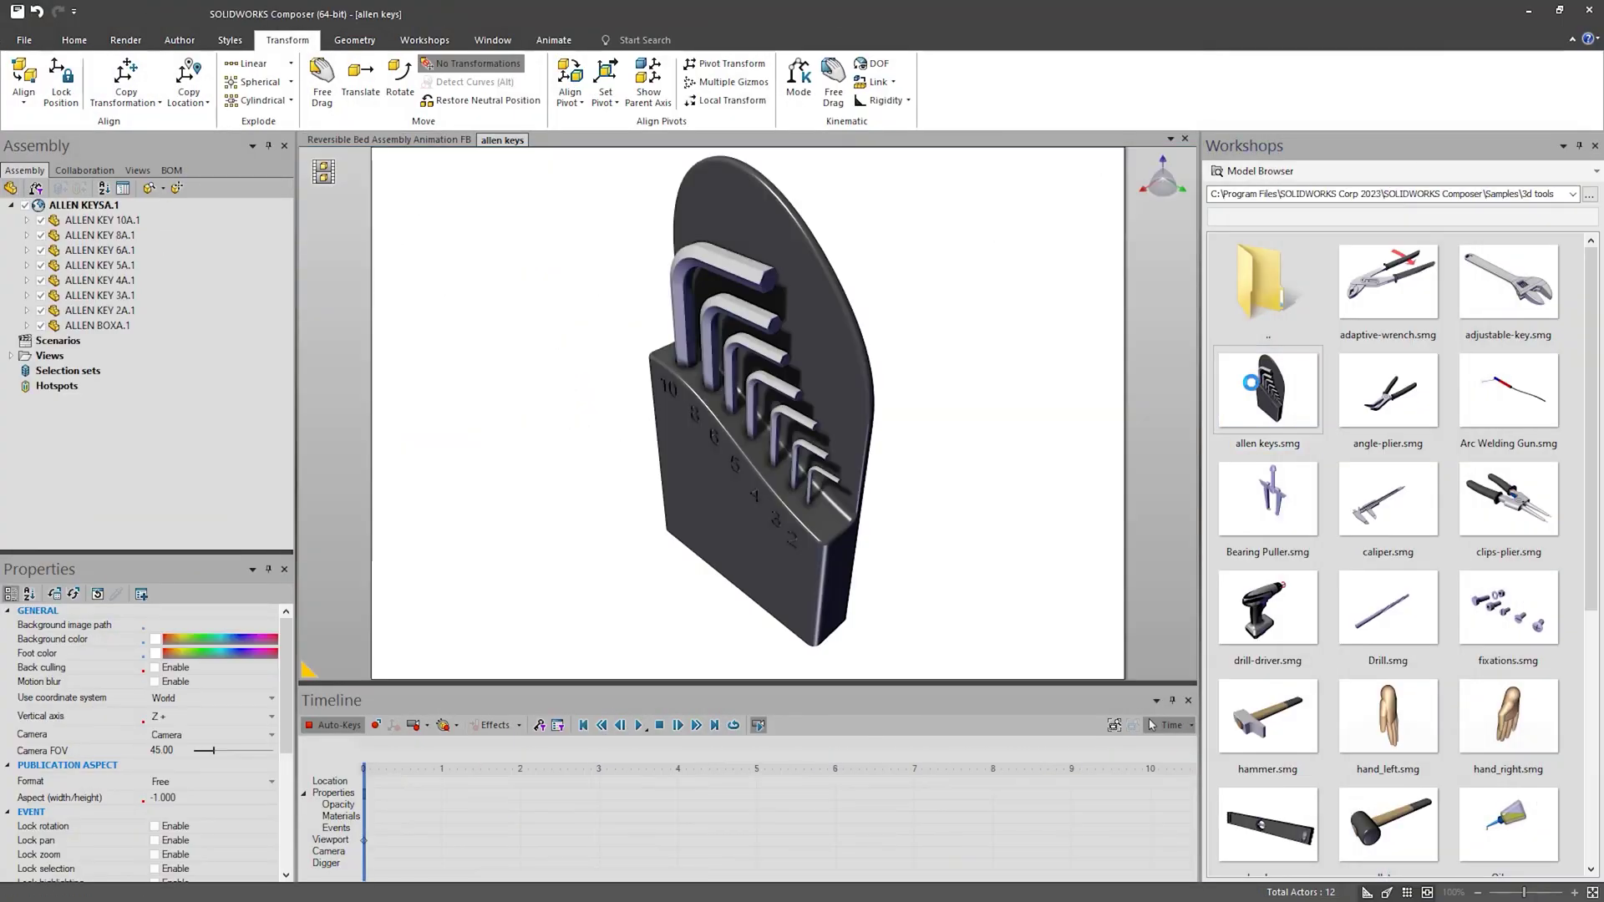
click(92, 220)
ctrl+click(91, 251)
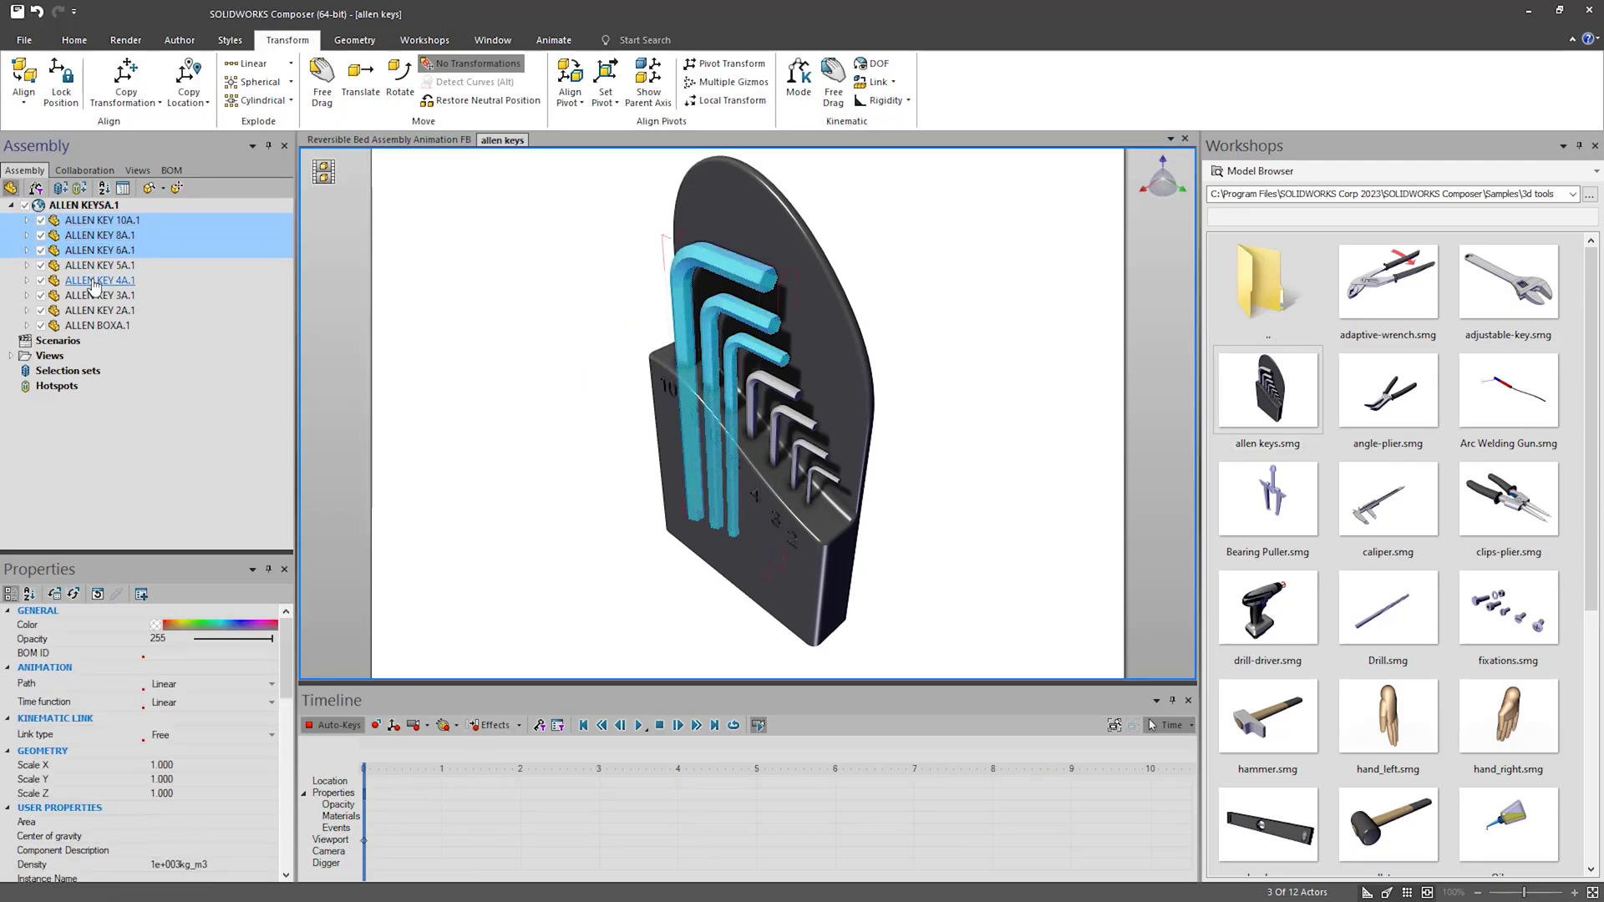
ctrl+click(96, 281)
ctrl+click(99, 296)
ctrl+click(99, 310)
ctrl+click(99, 326)
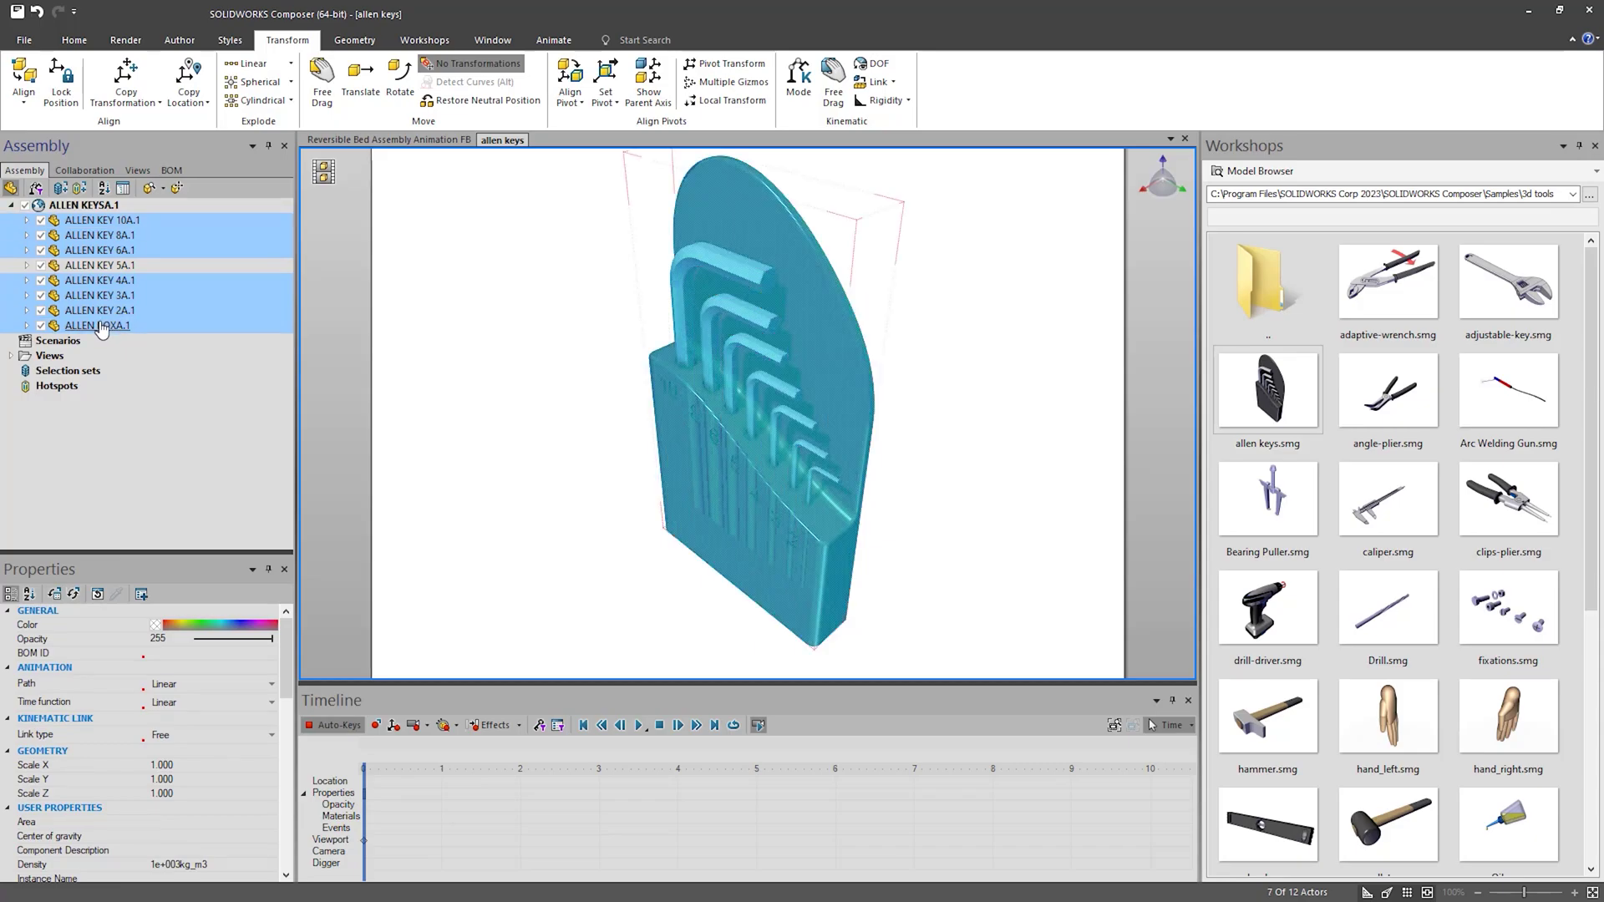
key(Delete)
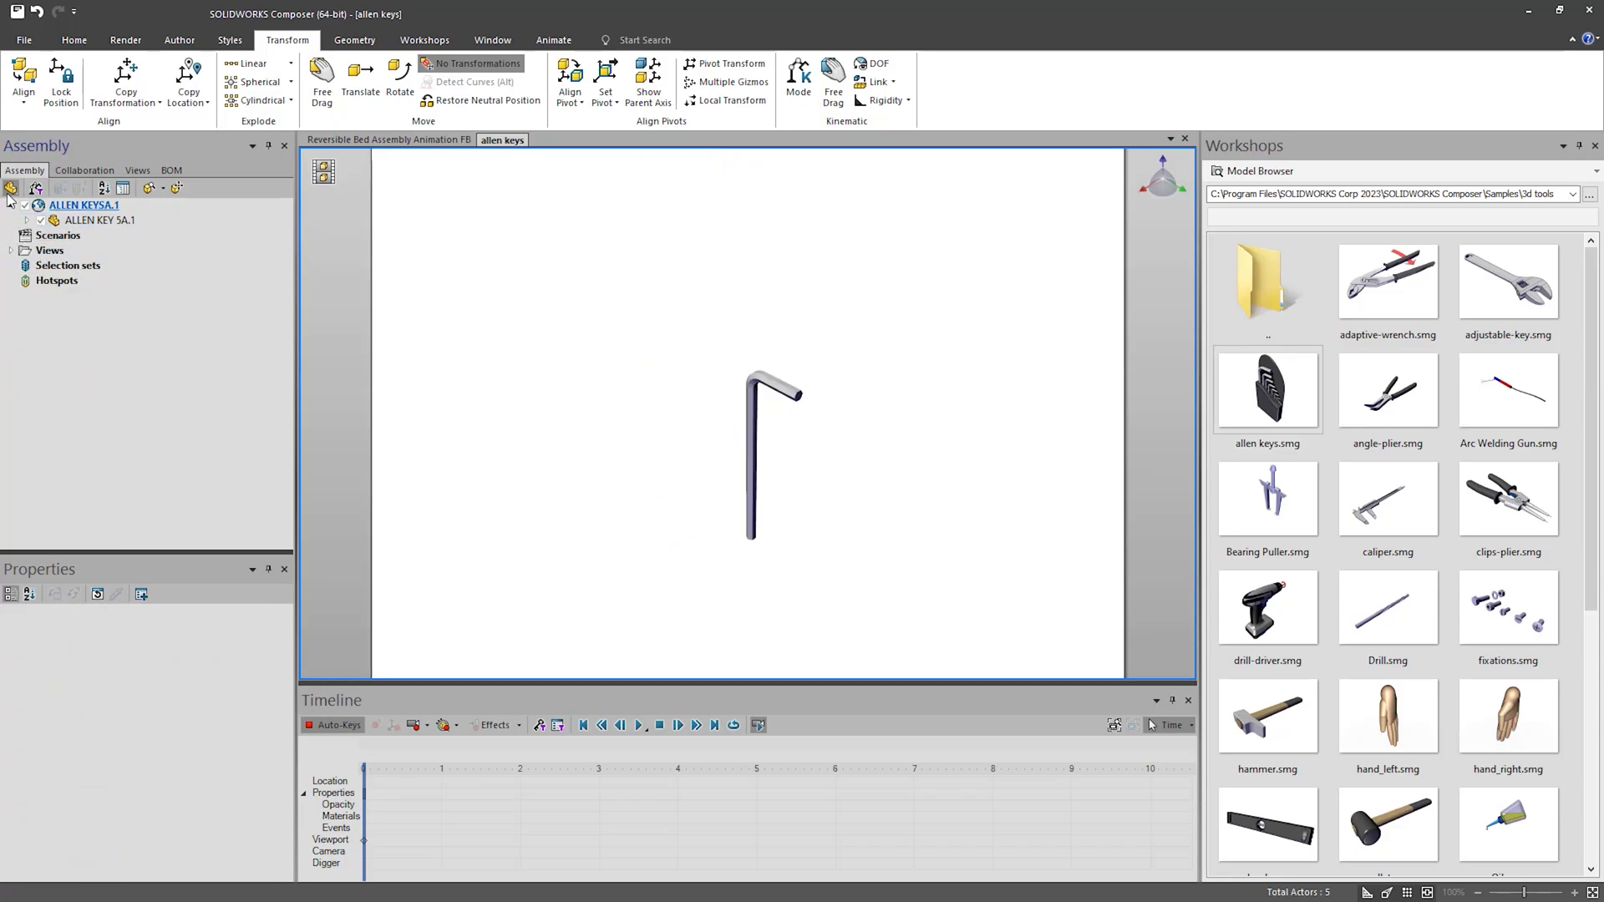
- Expand the 5 mm key's structure, then delete the leftover Allen Keys view
click(26, 220)
click(43, 235)
click(58, 250)
click(74, 265)
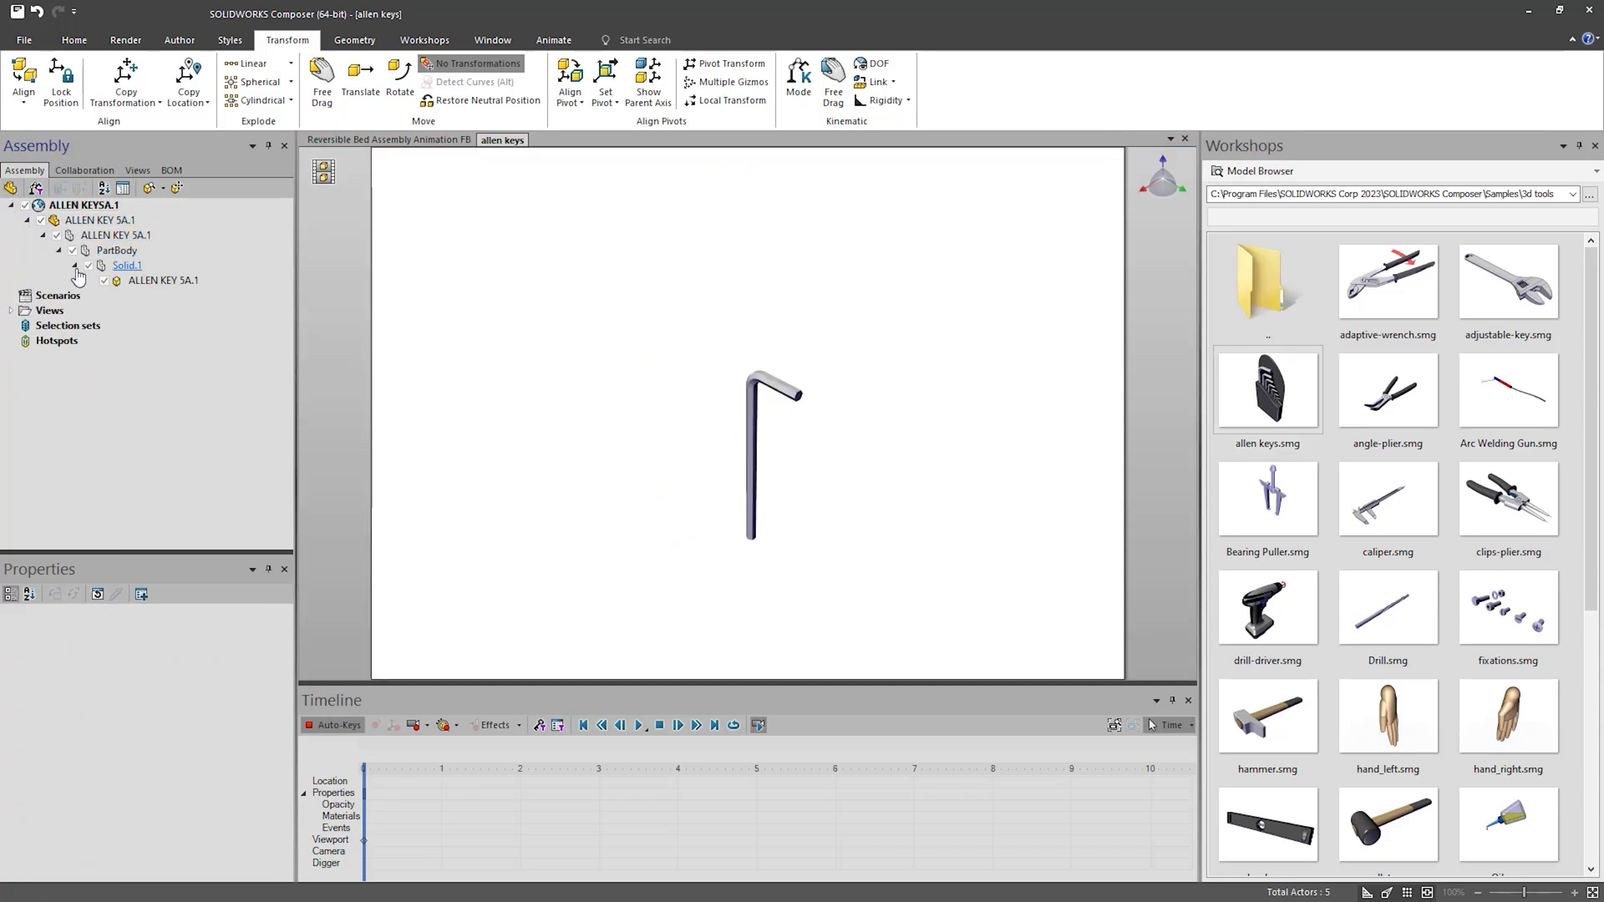
click(163, 280)
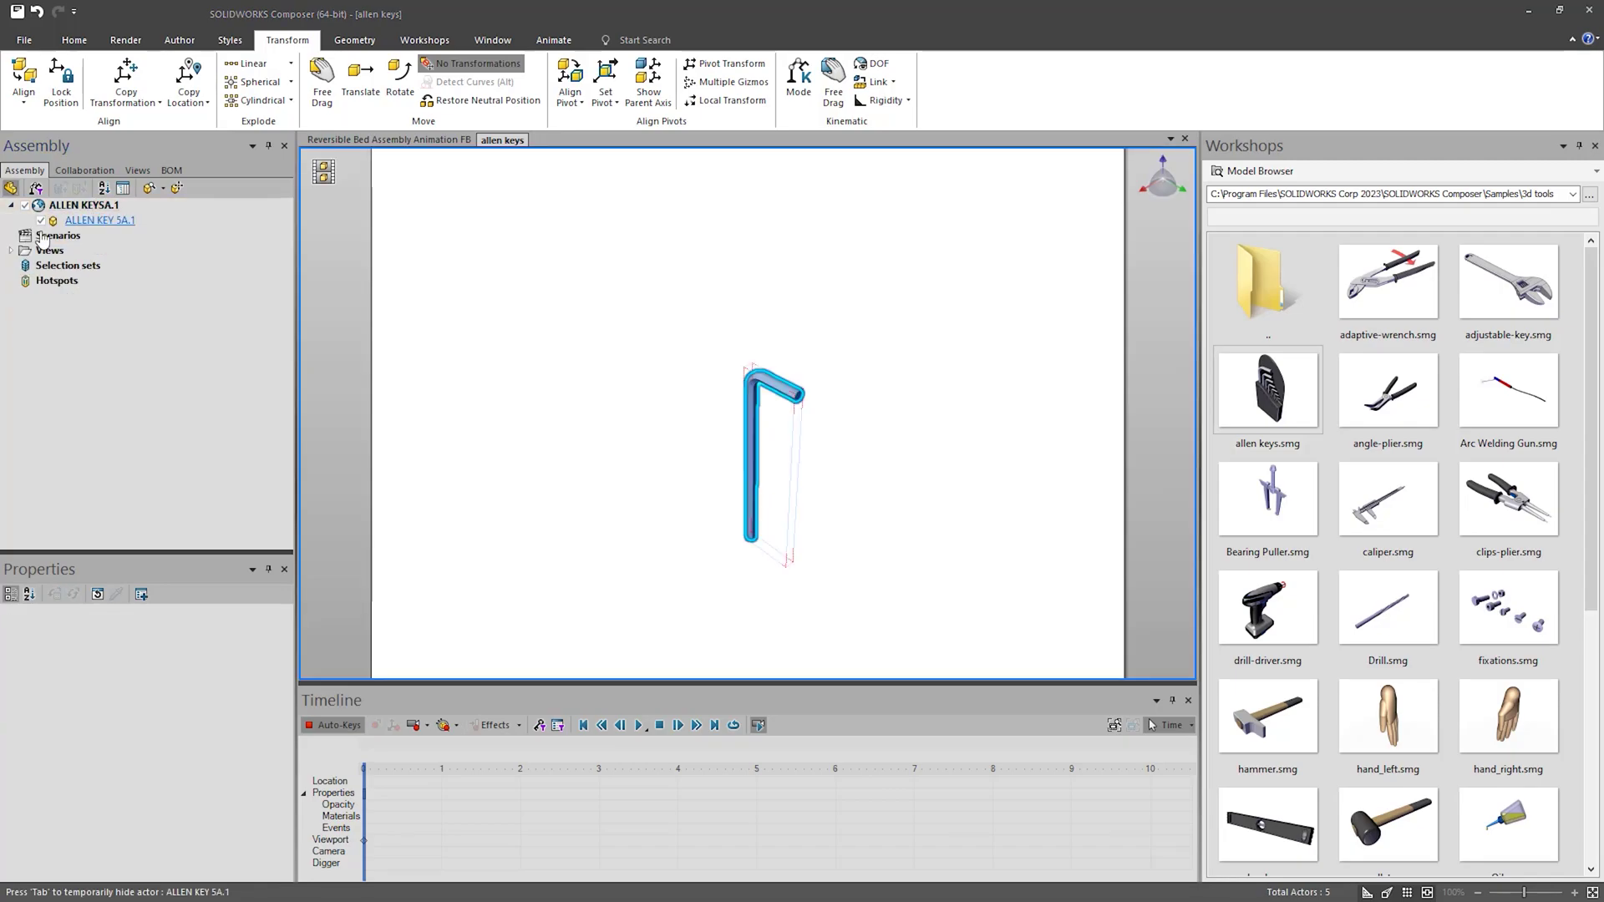
click(501, 382)
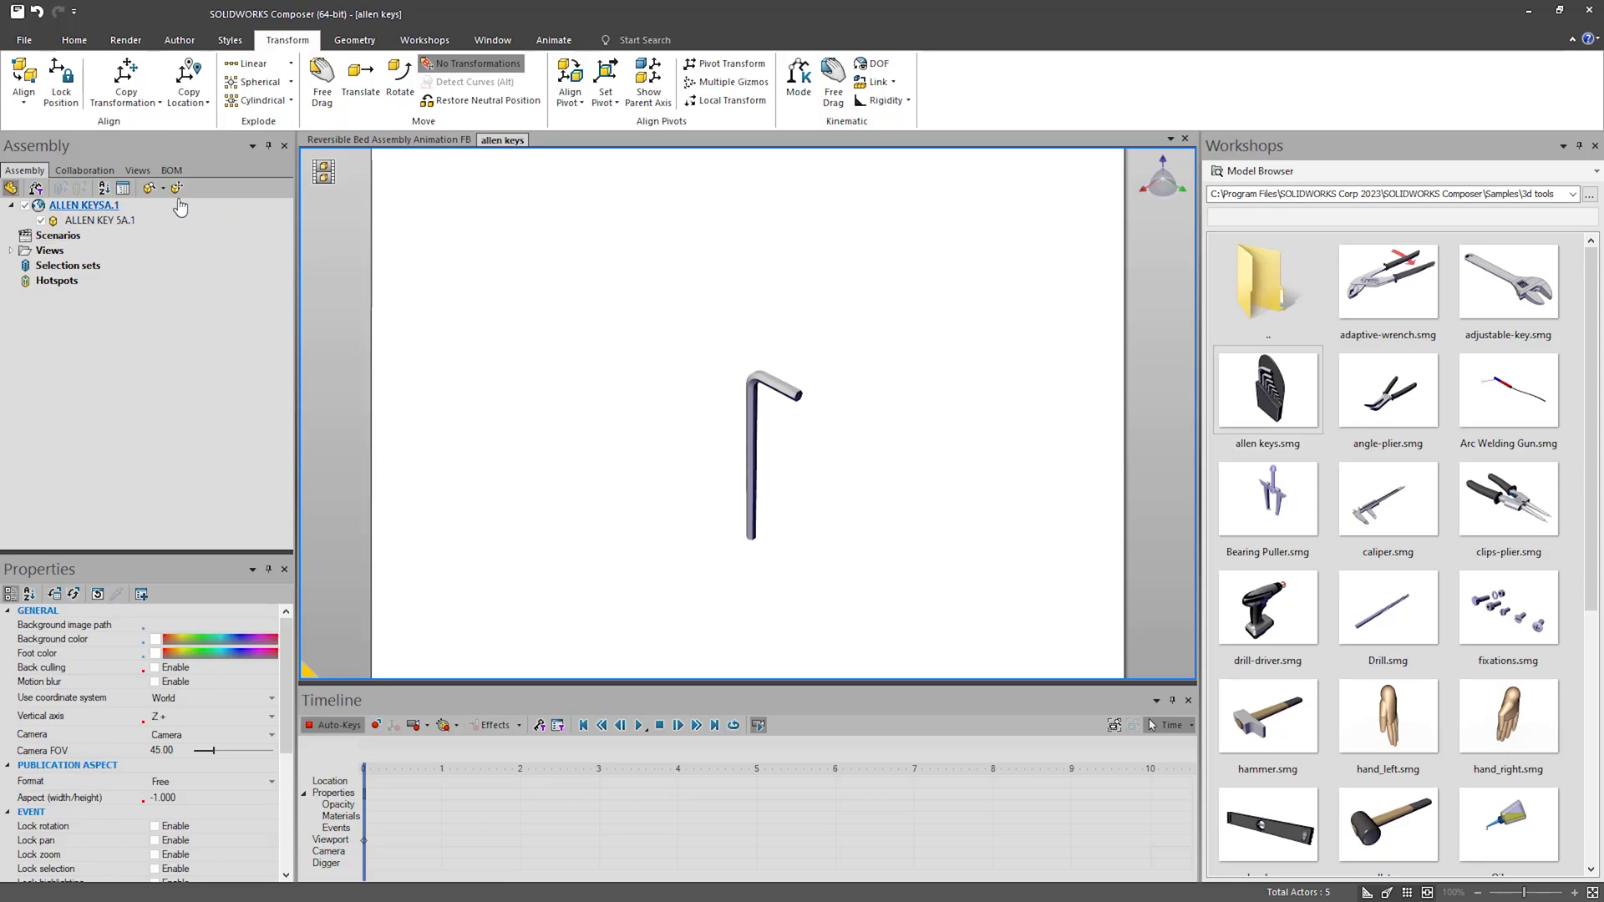
click(138, 170)
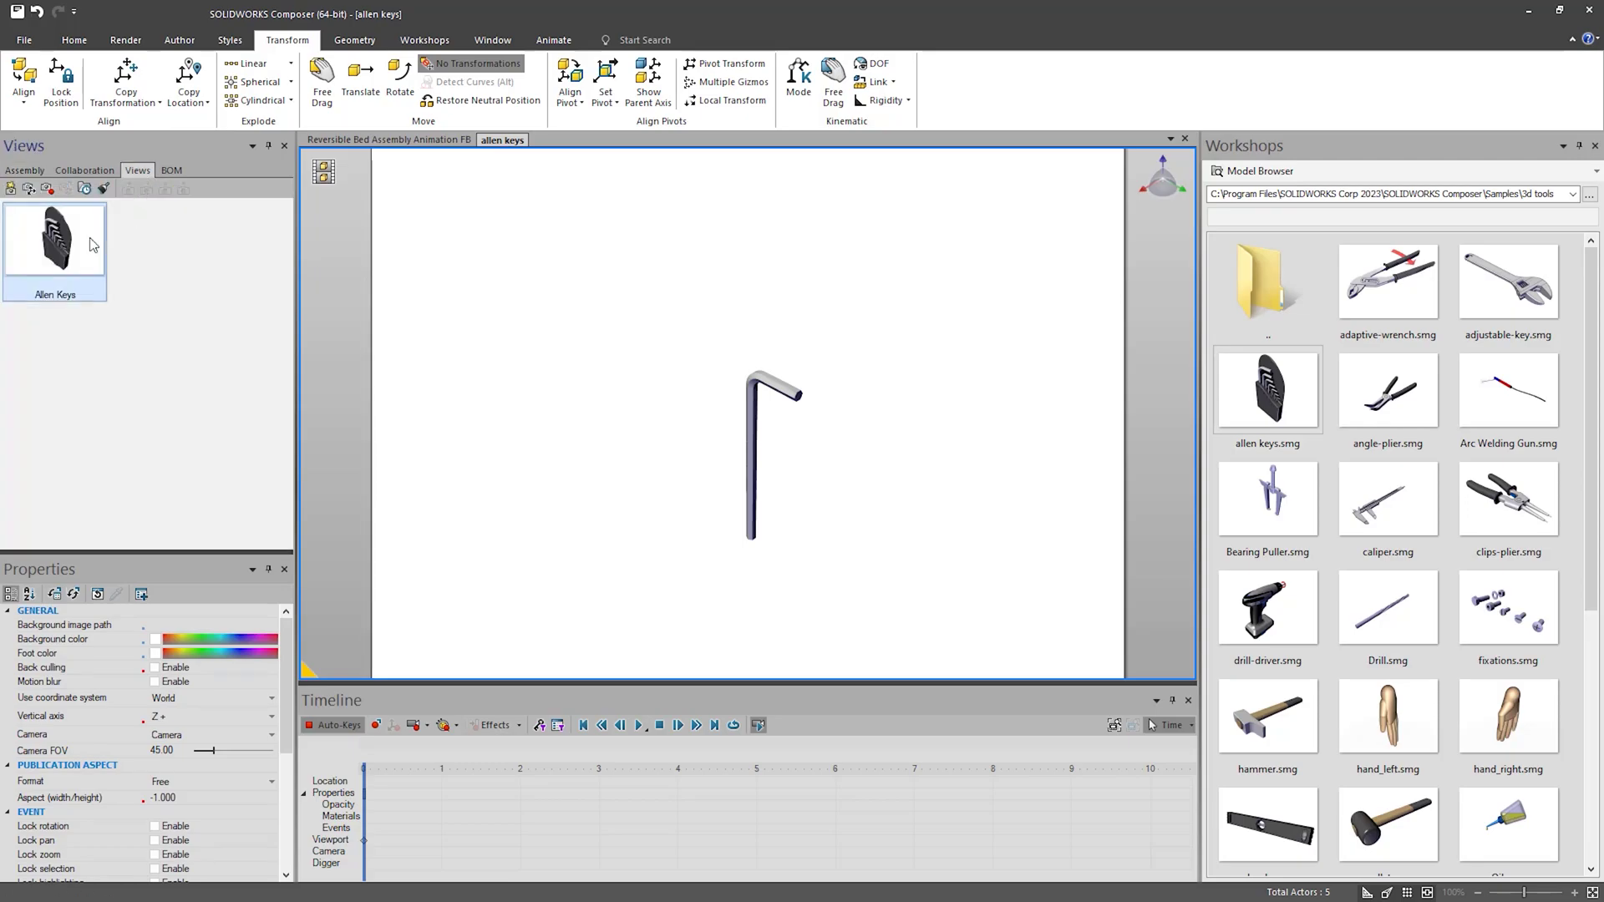
key(Delete)
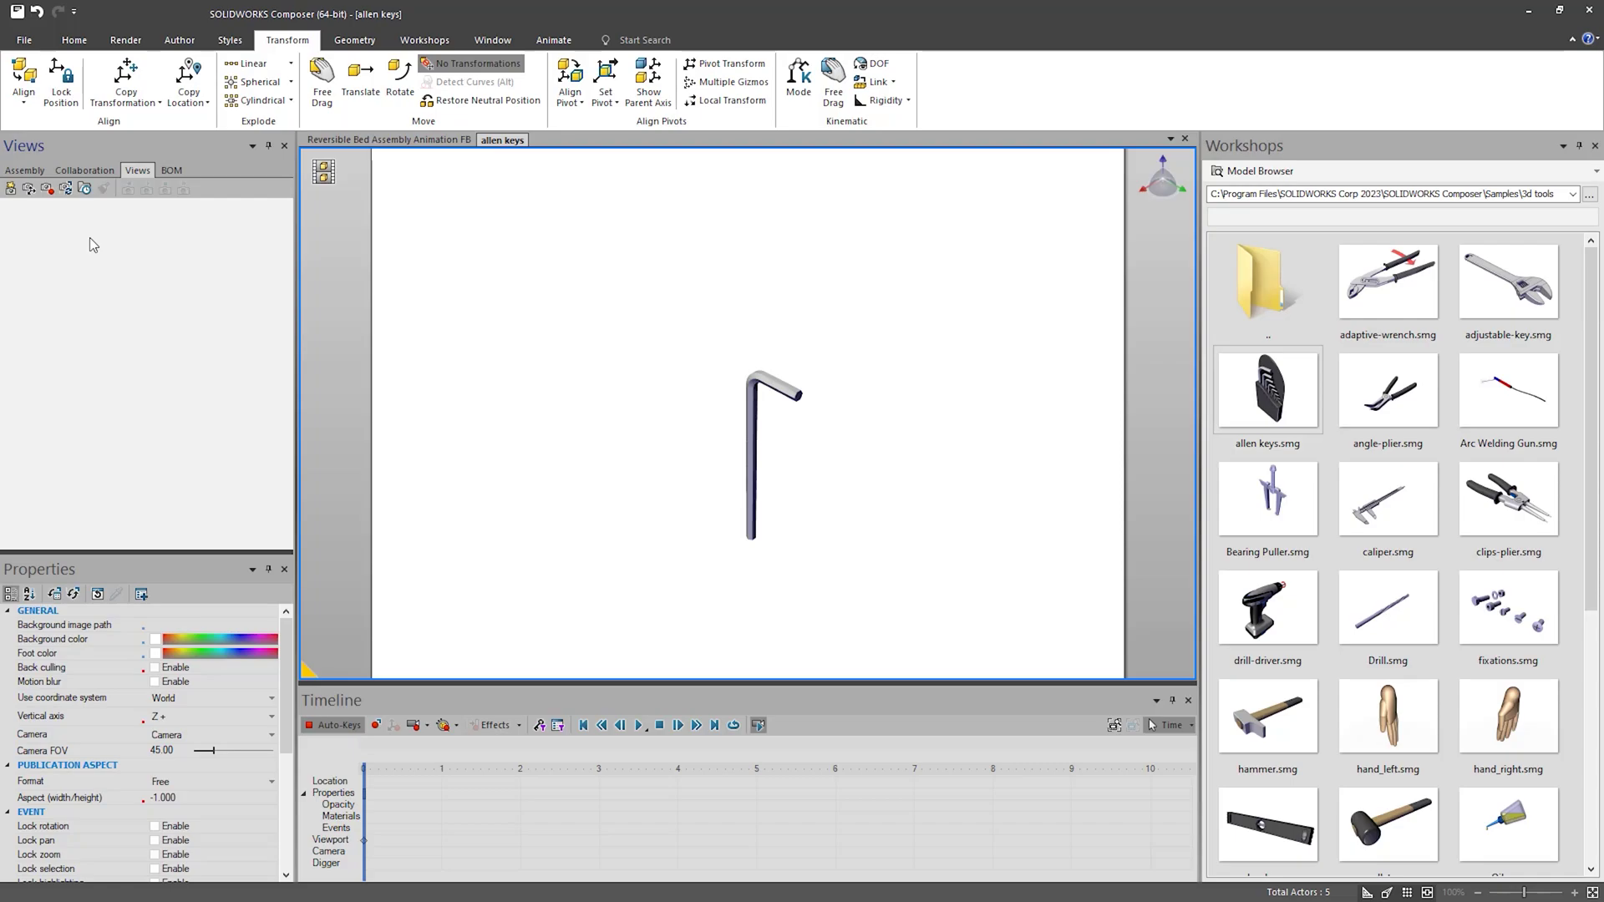
- Select the 5 mm allen key and try turning it with the Rotate gizmo
click(40, 172)
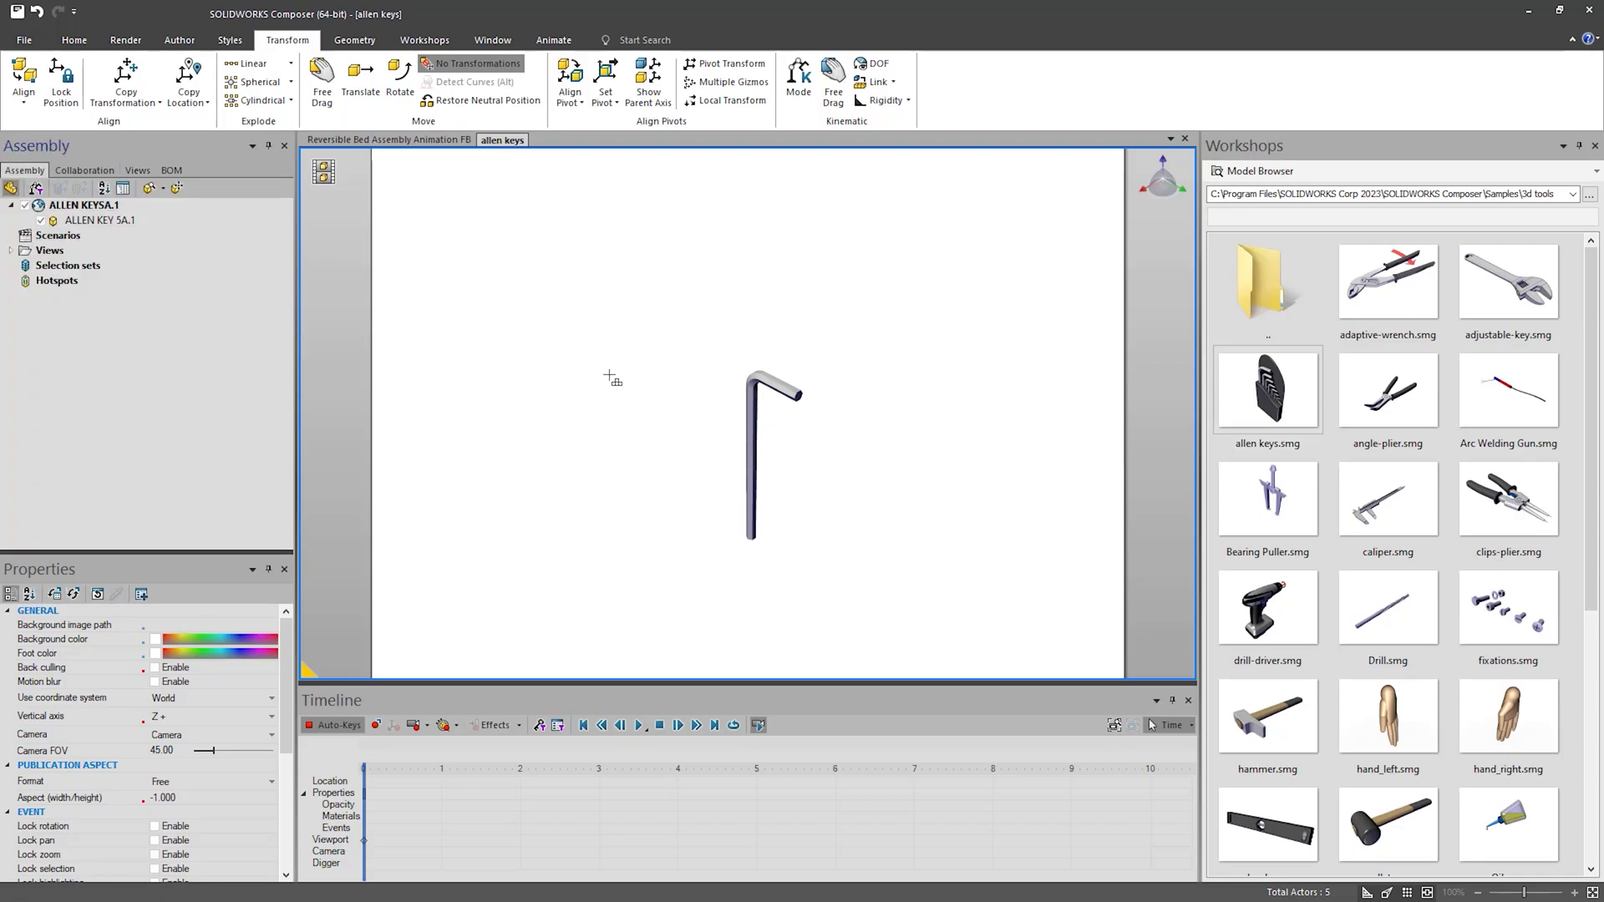
click(750, 447)
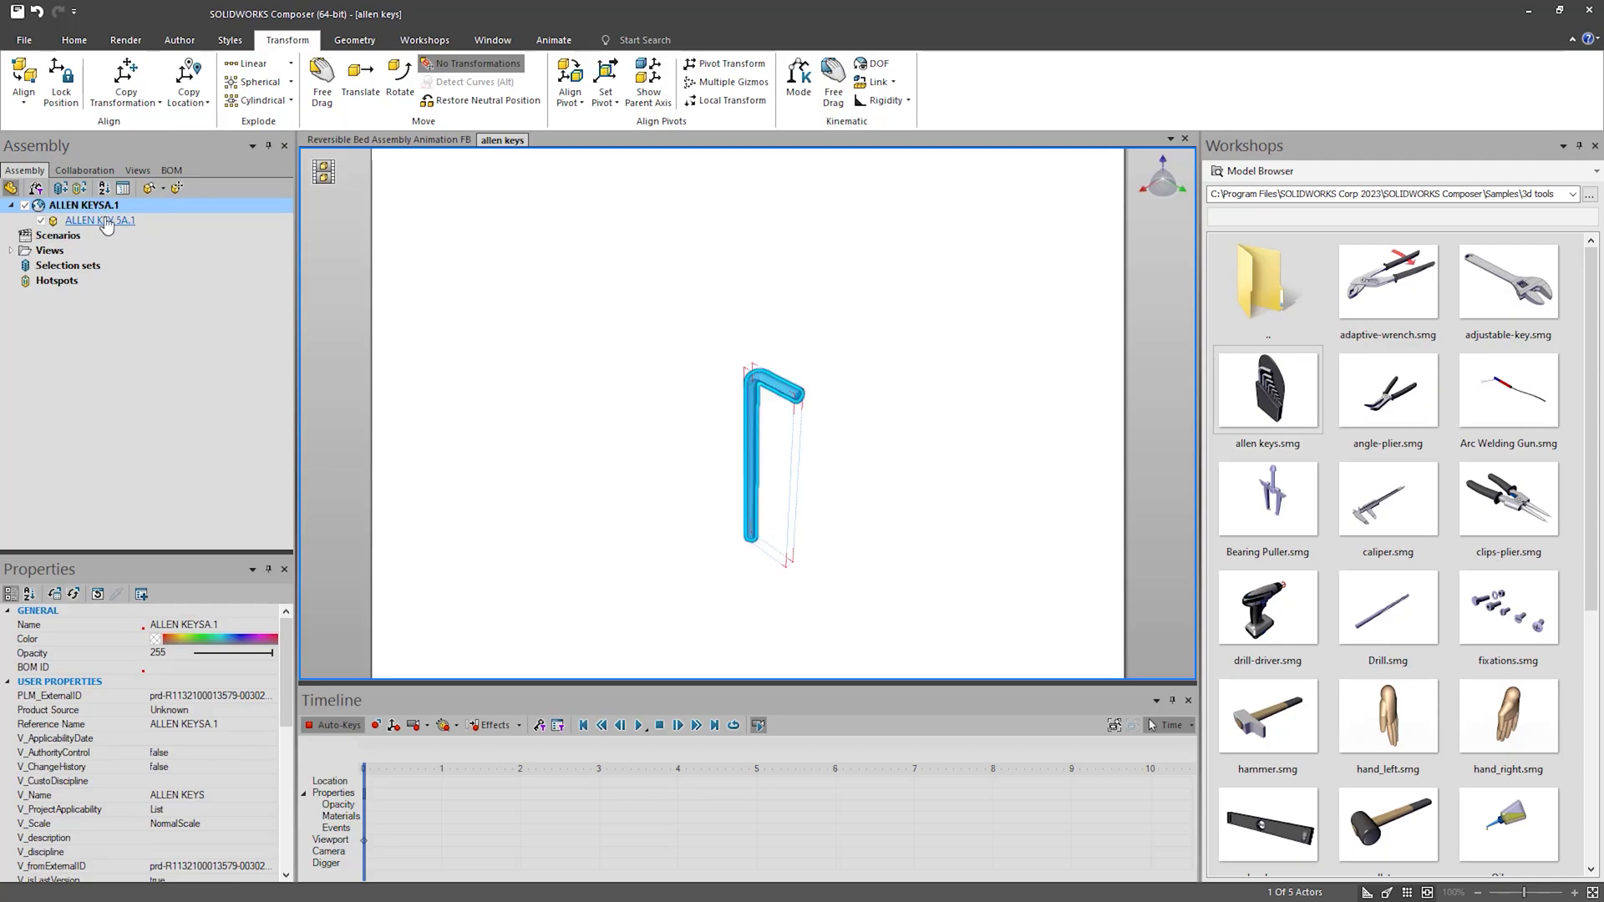
click(423, 258)
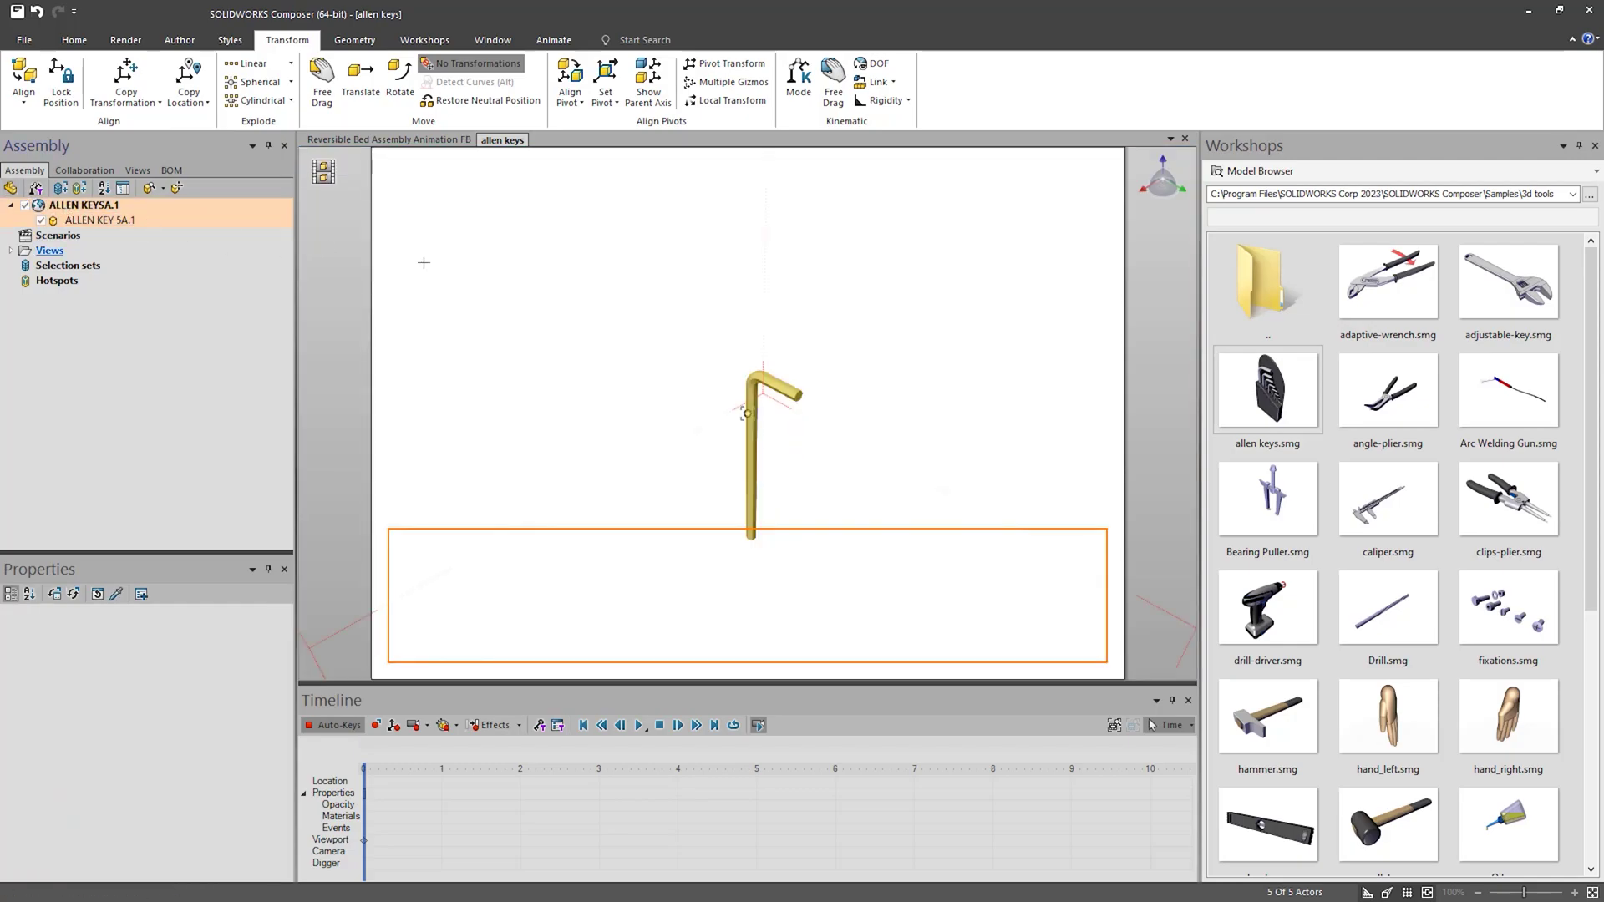
click(754, 458)
click(400, 80)
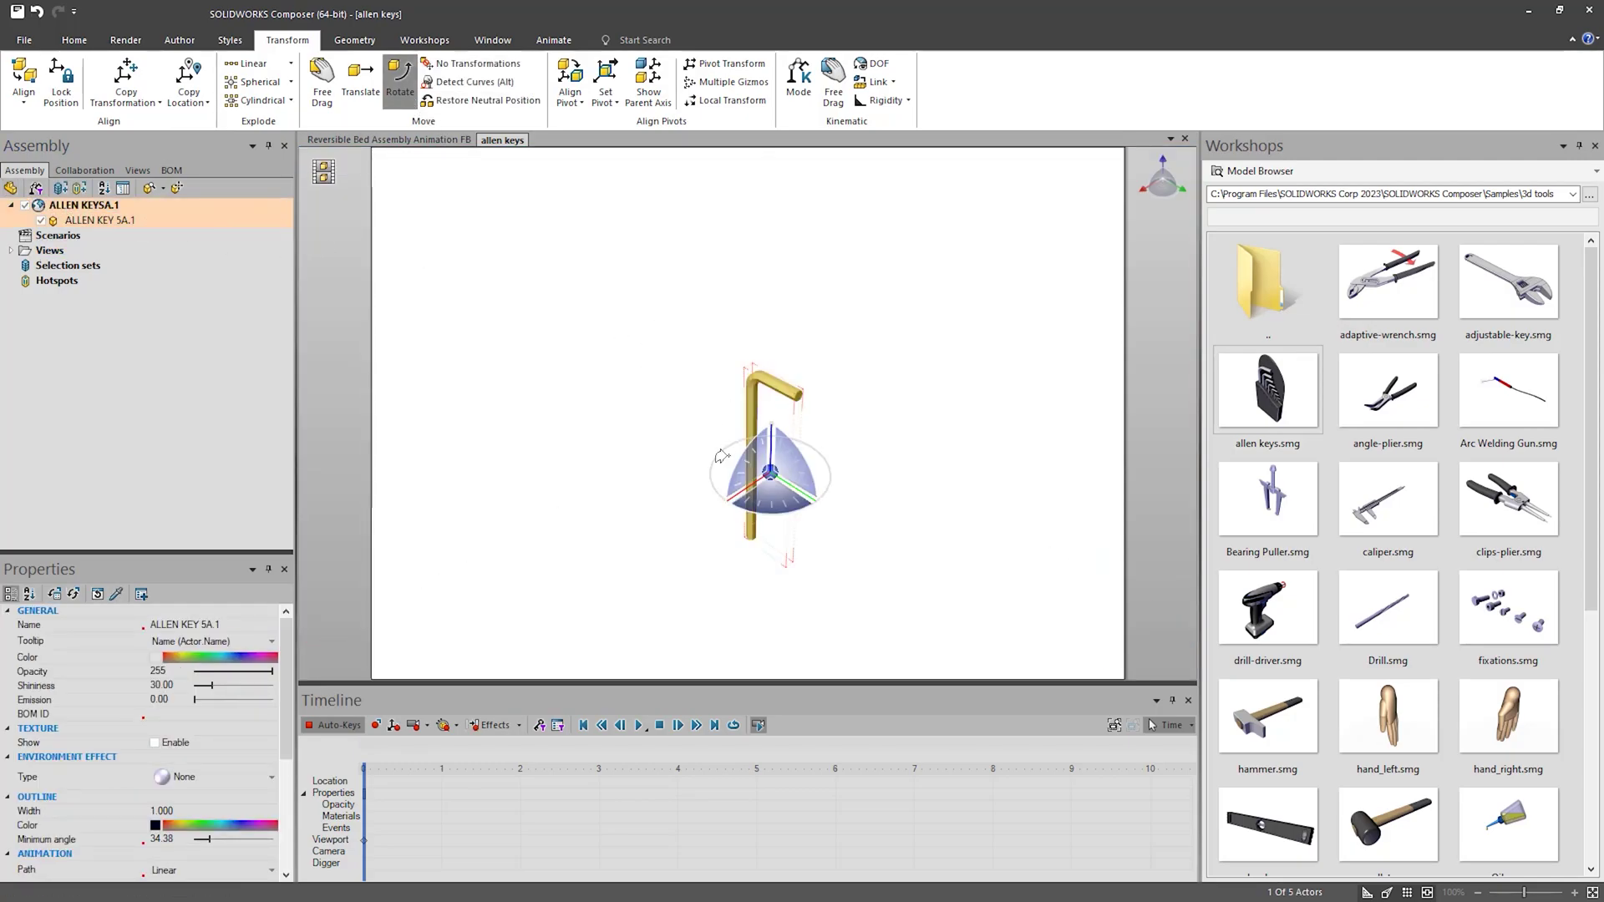
mouse_move(722, 456)
mouse_down()
mouse_move(727, 502)
mouse_move(708, 497)
mouse_move(714, 466)
mouse_up()
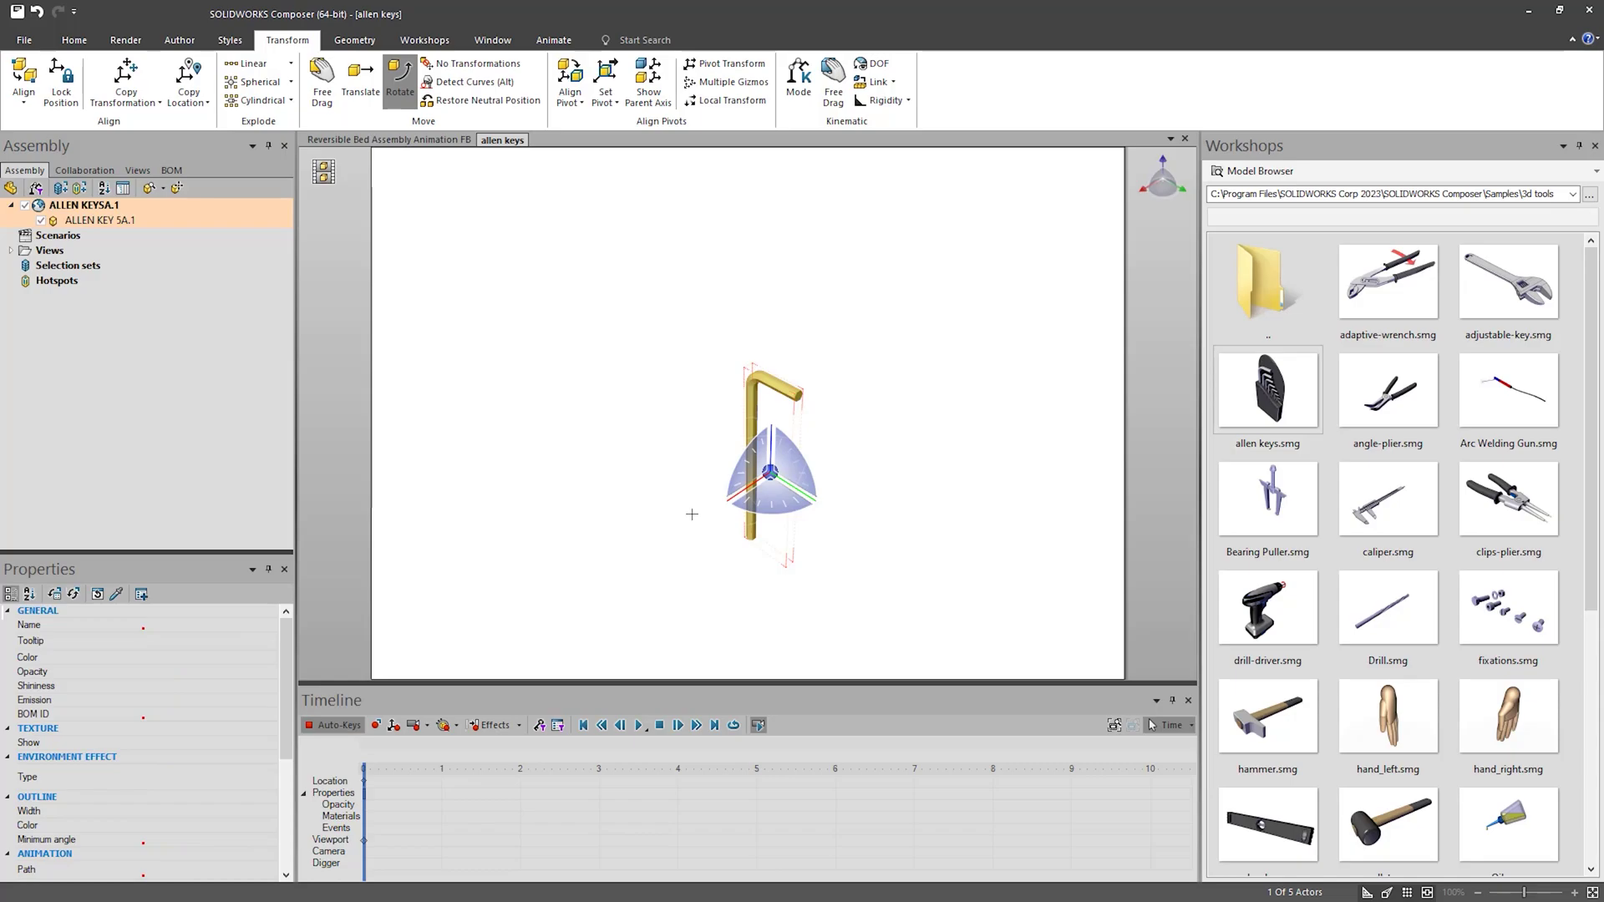
- Set the rotation pivot on the key's hex-end axis and rotate the key about it
click(606, 92)
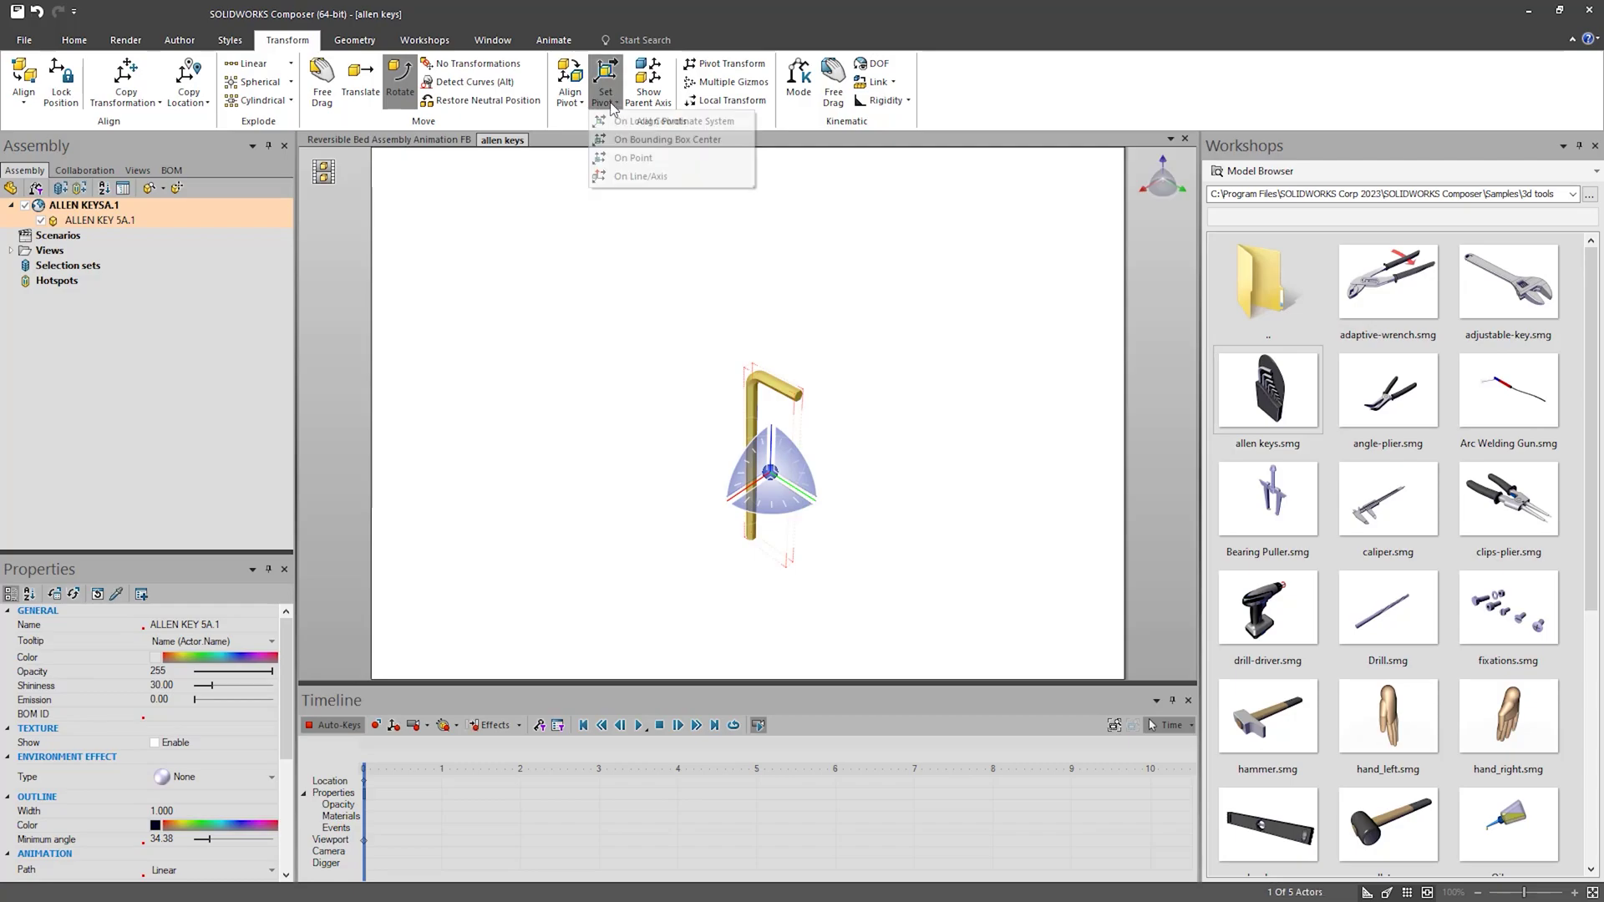
click(640, 177)
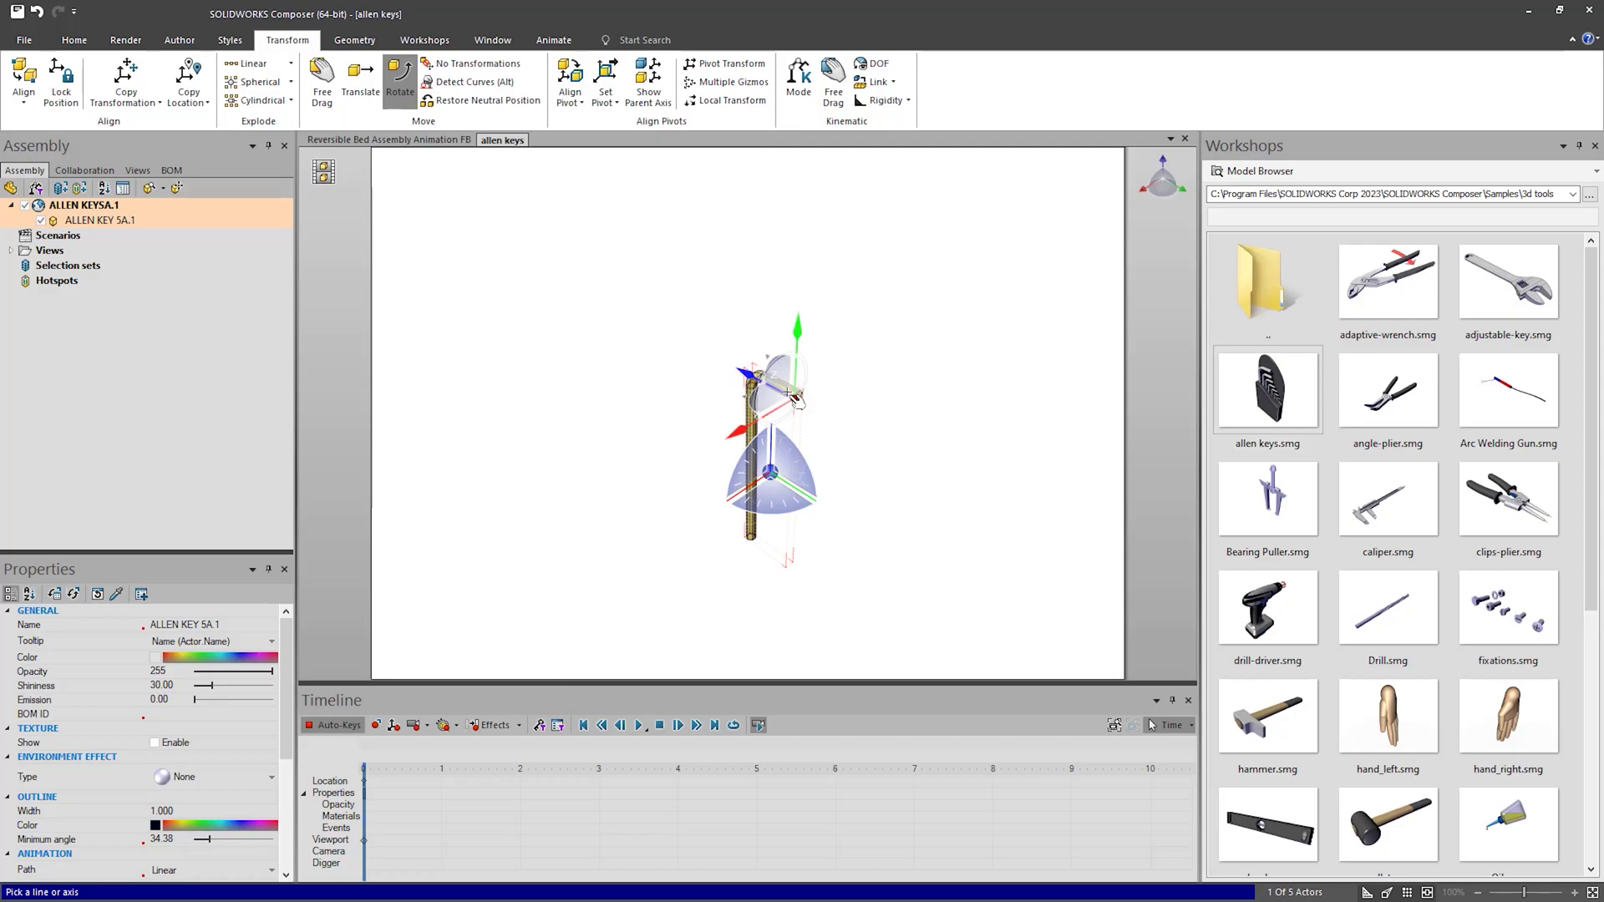
scroll(865, 432, up, 5)
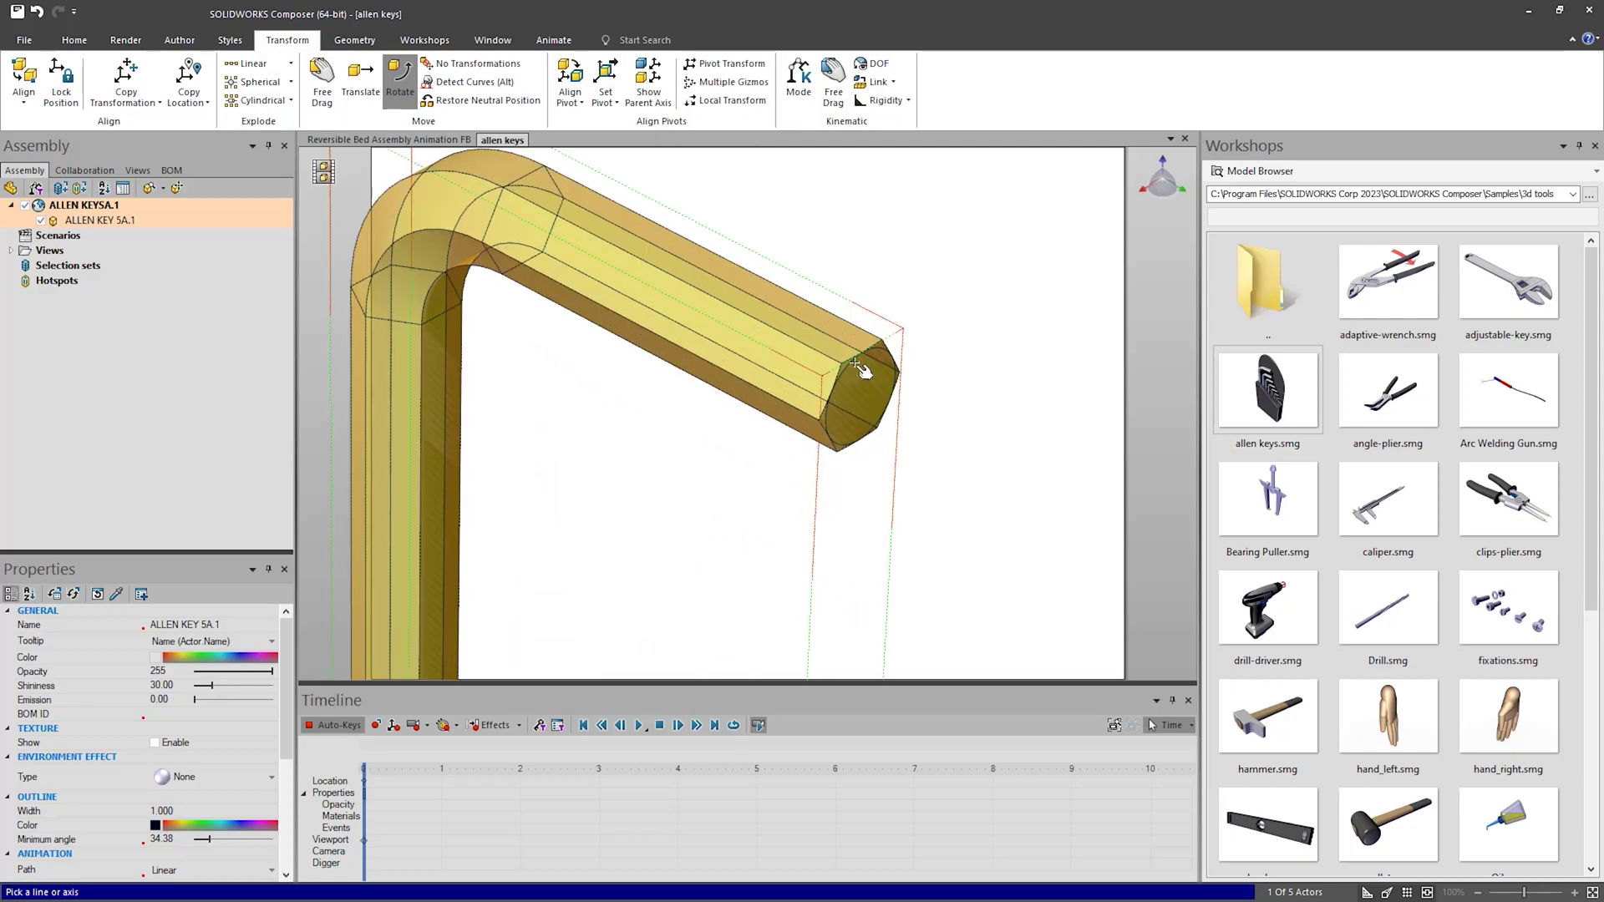
click(855, 362)
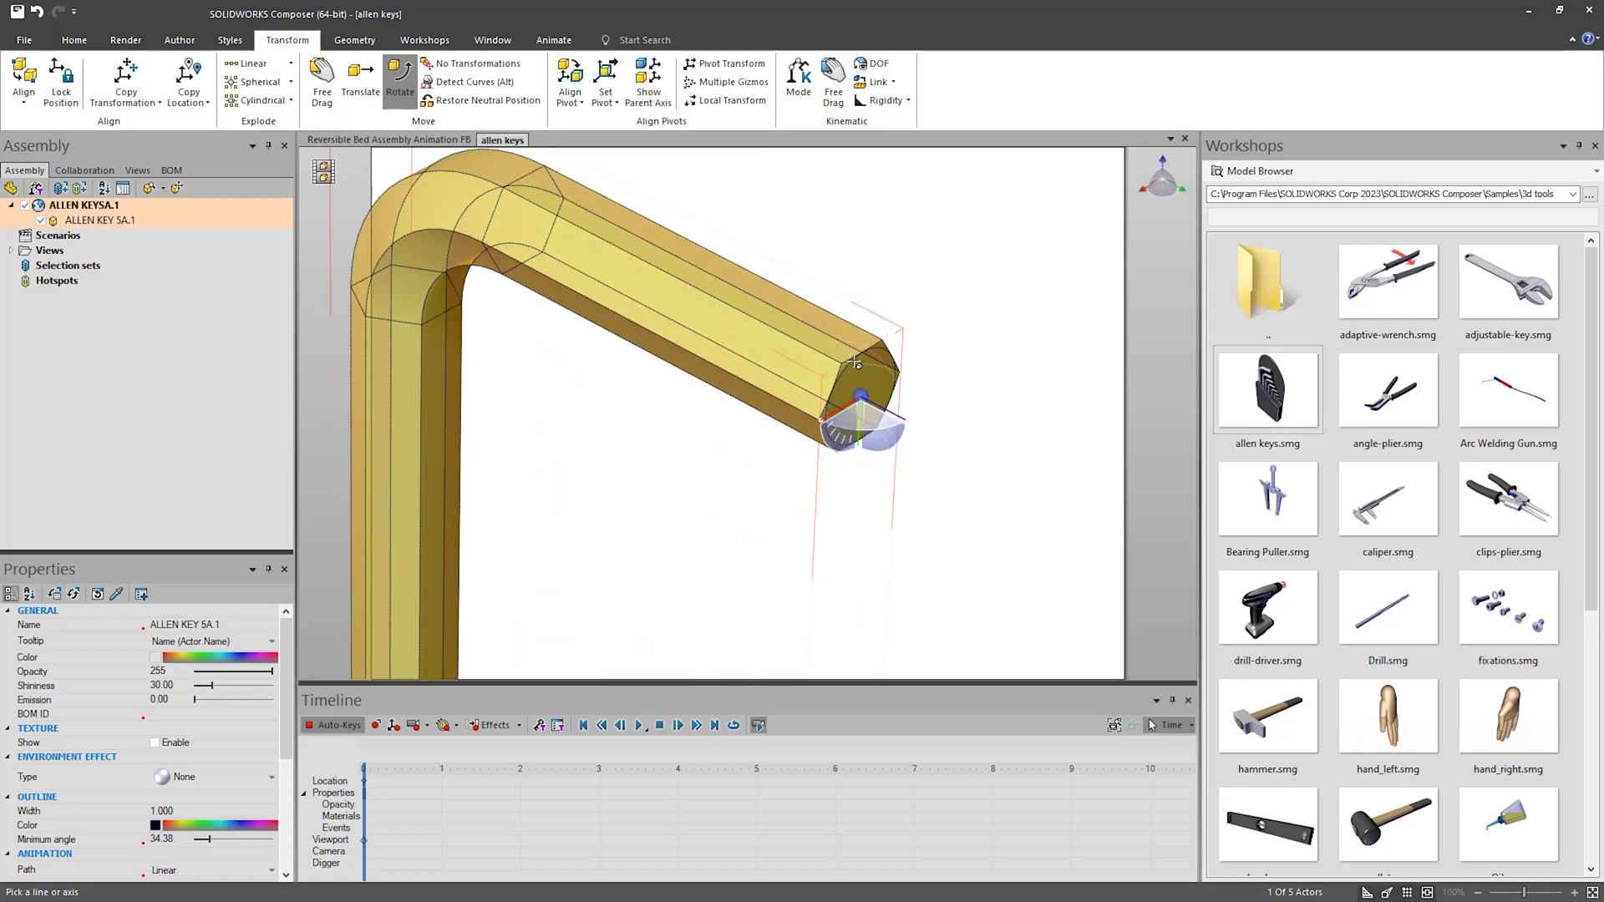
drag(846, 435, 839, 485)
scroll(861, 549, up, 5)
- Turn off transformations and rename the key actor to 5mm Allen Key
click(473, 64)
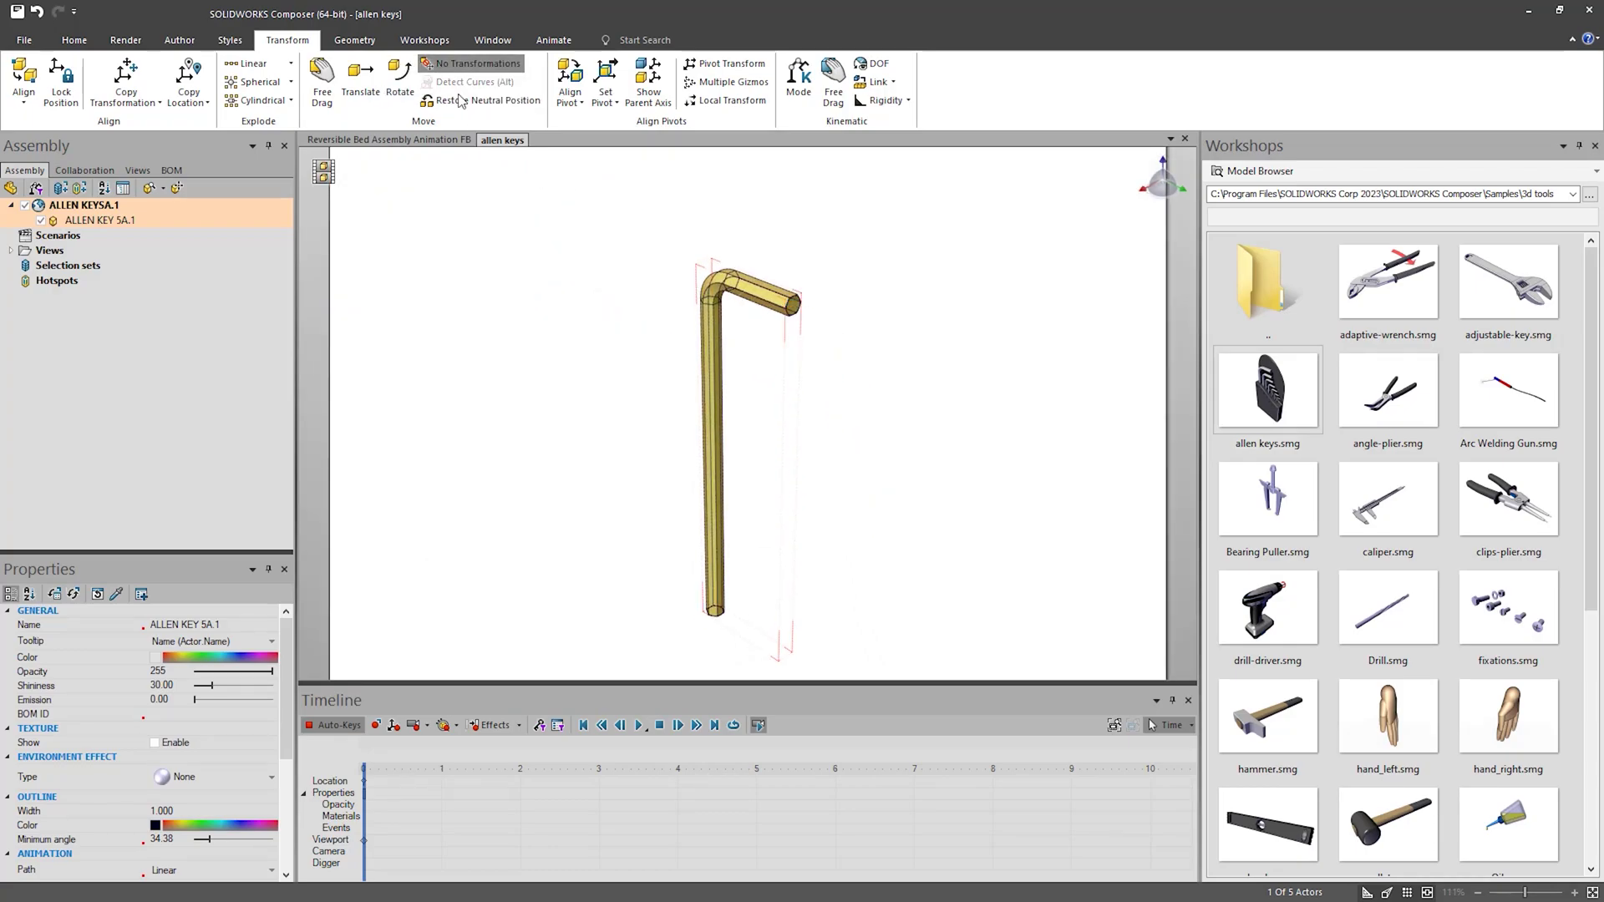
click(506, 226)
click(76, 207)
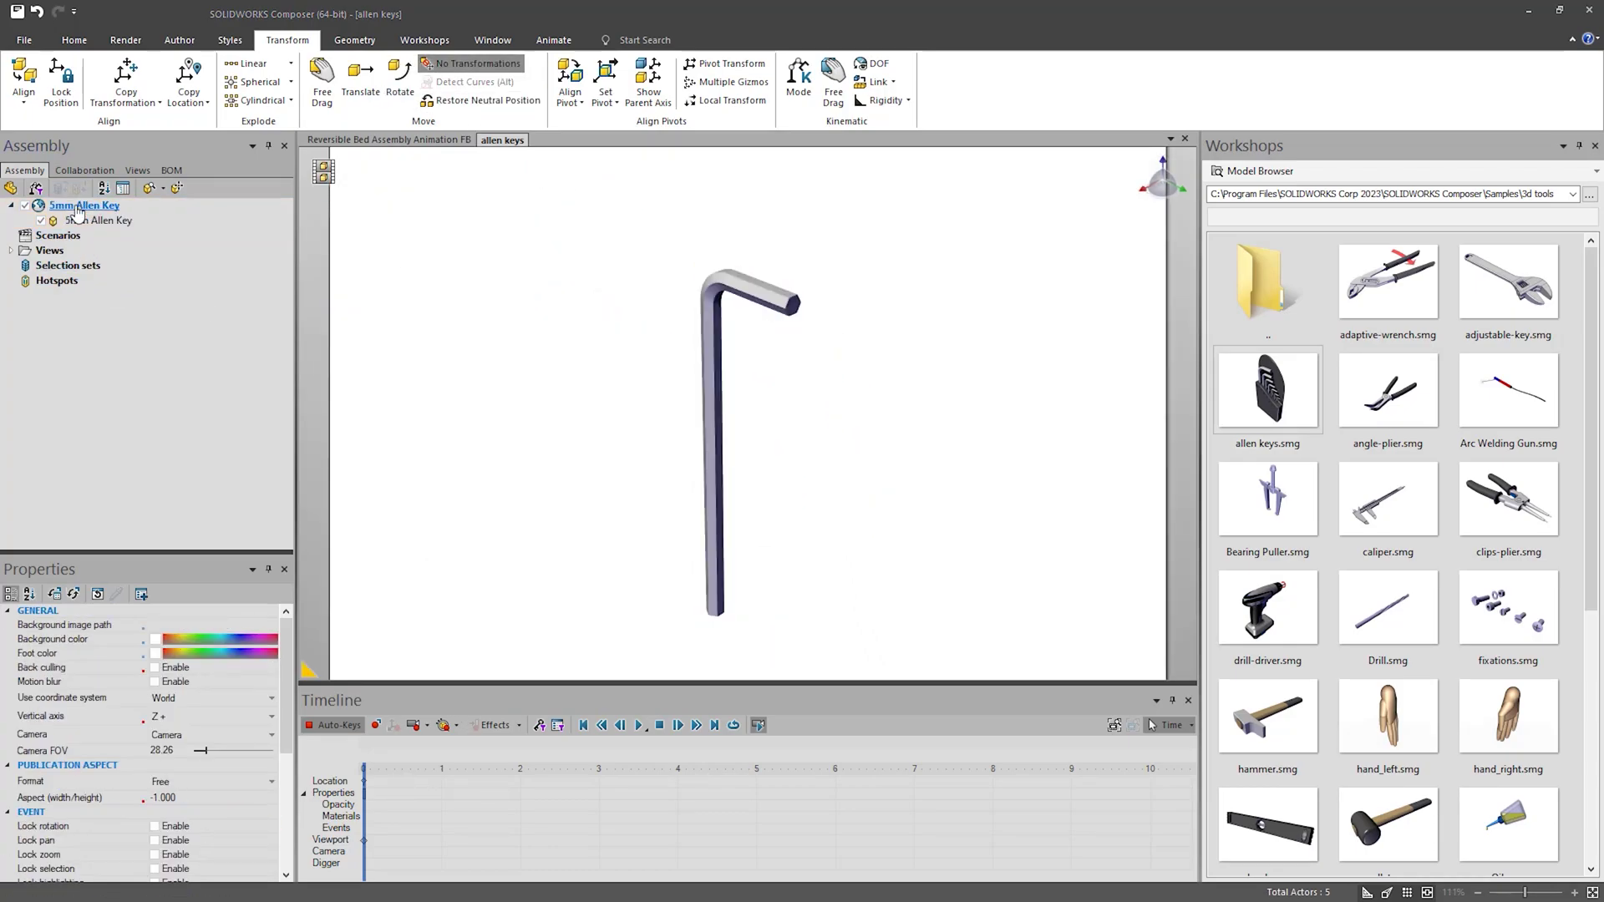
click(92, 217)
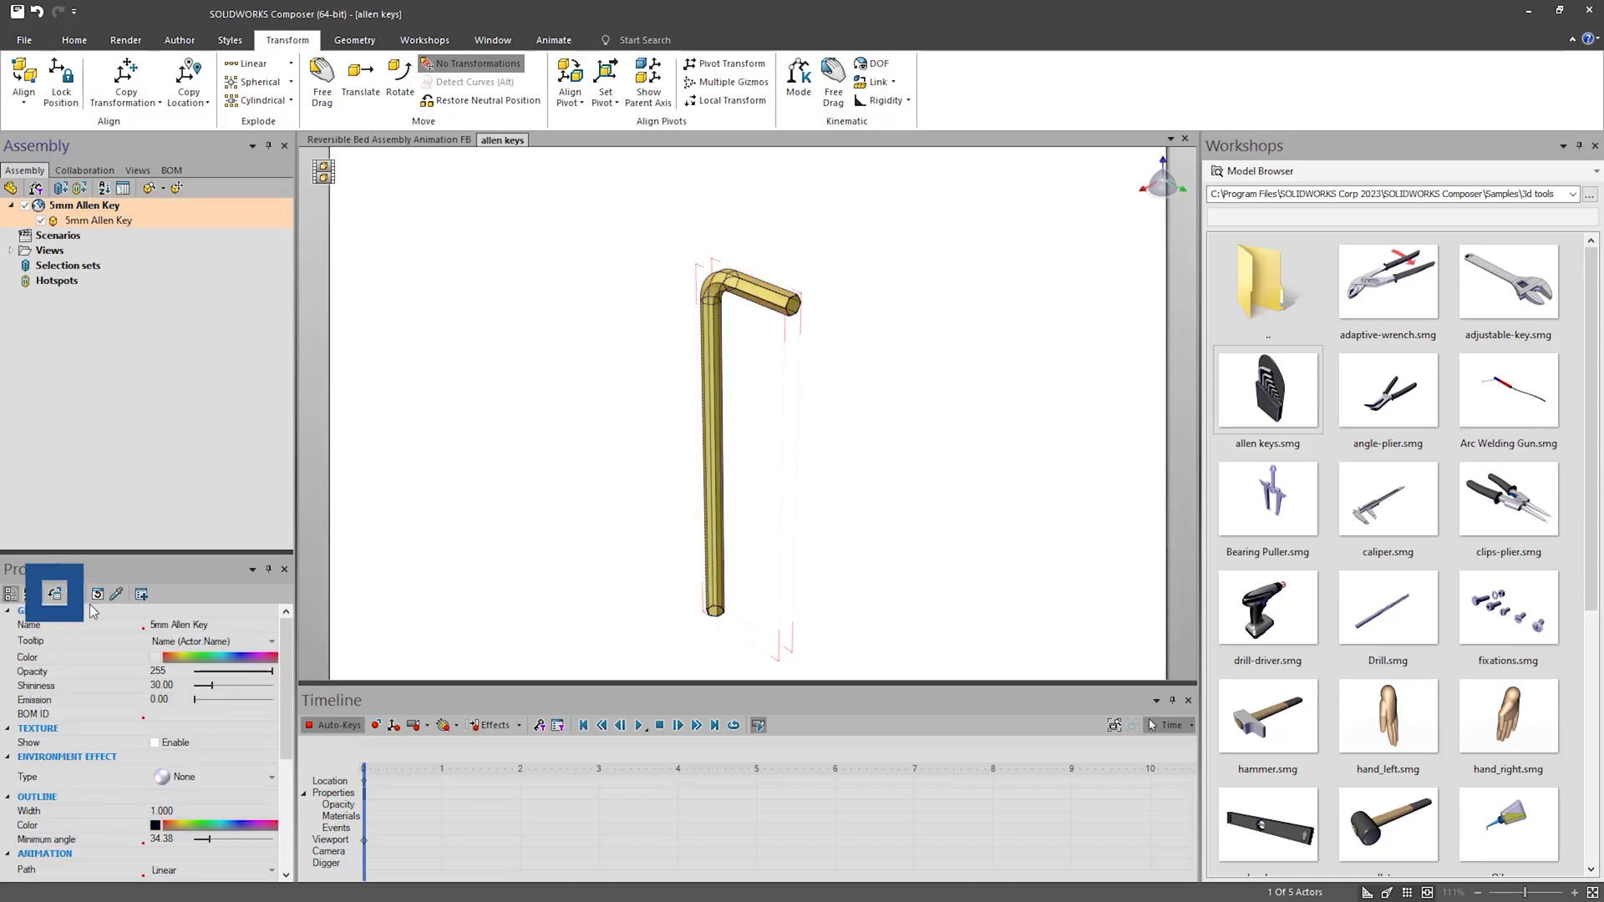
- Save the key as '5mm Allen Key' and add it to the bed animation
click(25, 40)
click(59, 219)
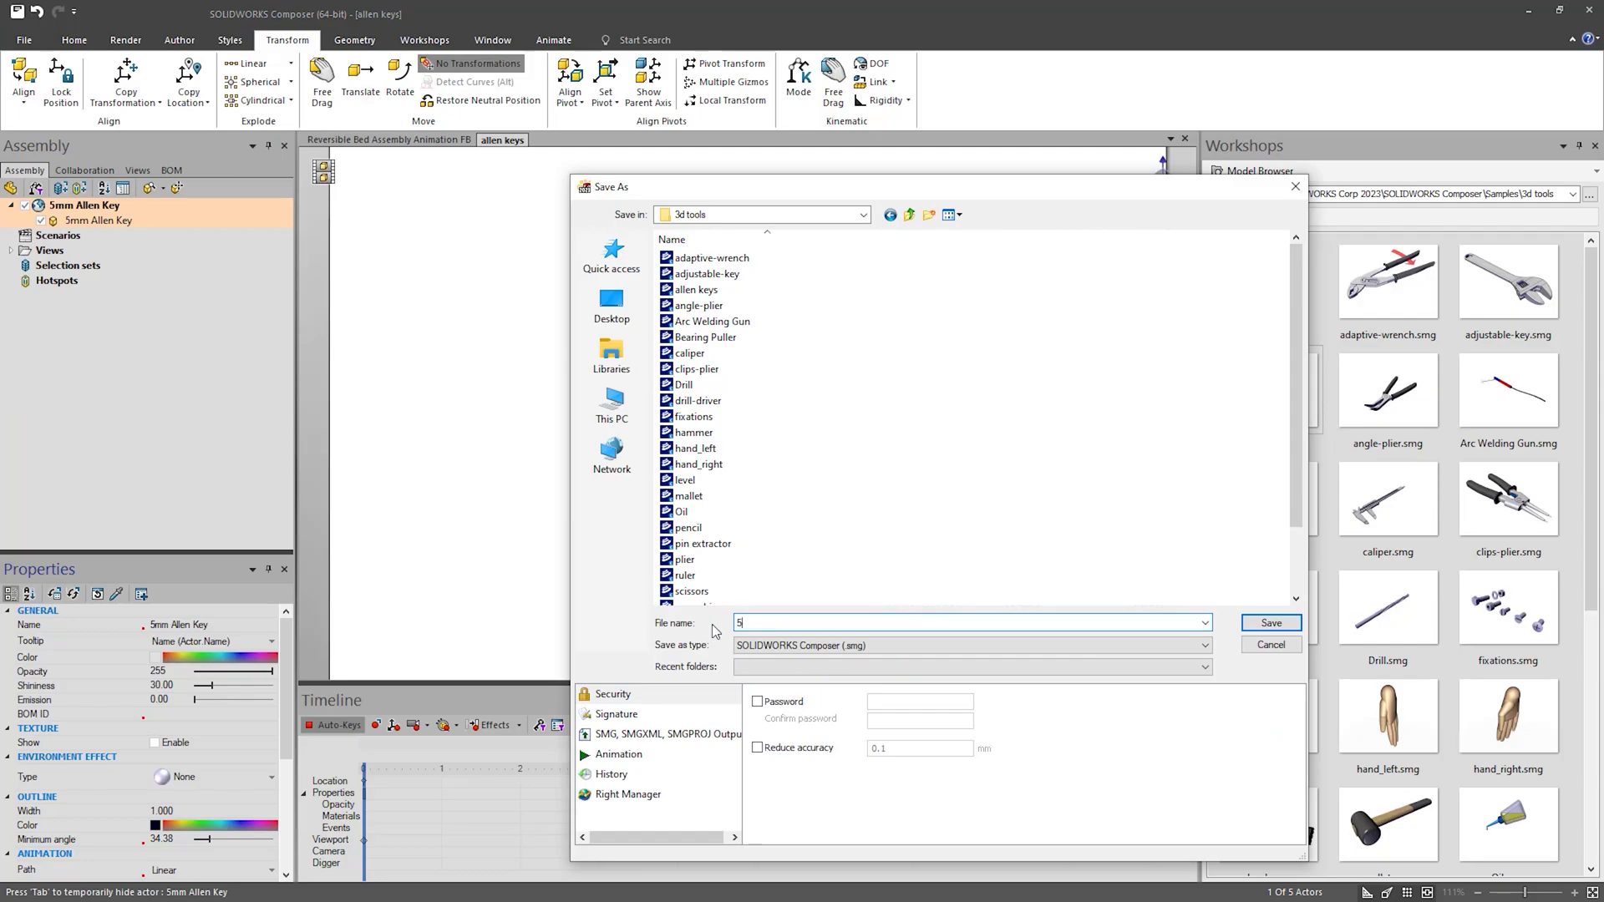
text(5mm Allen)
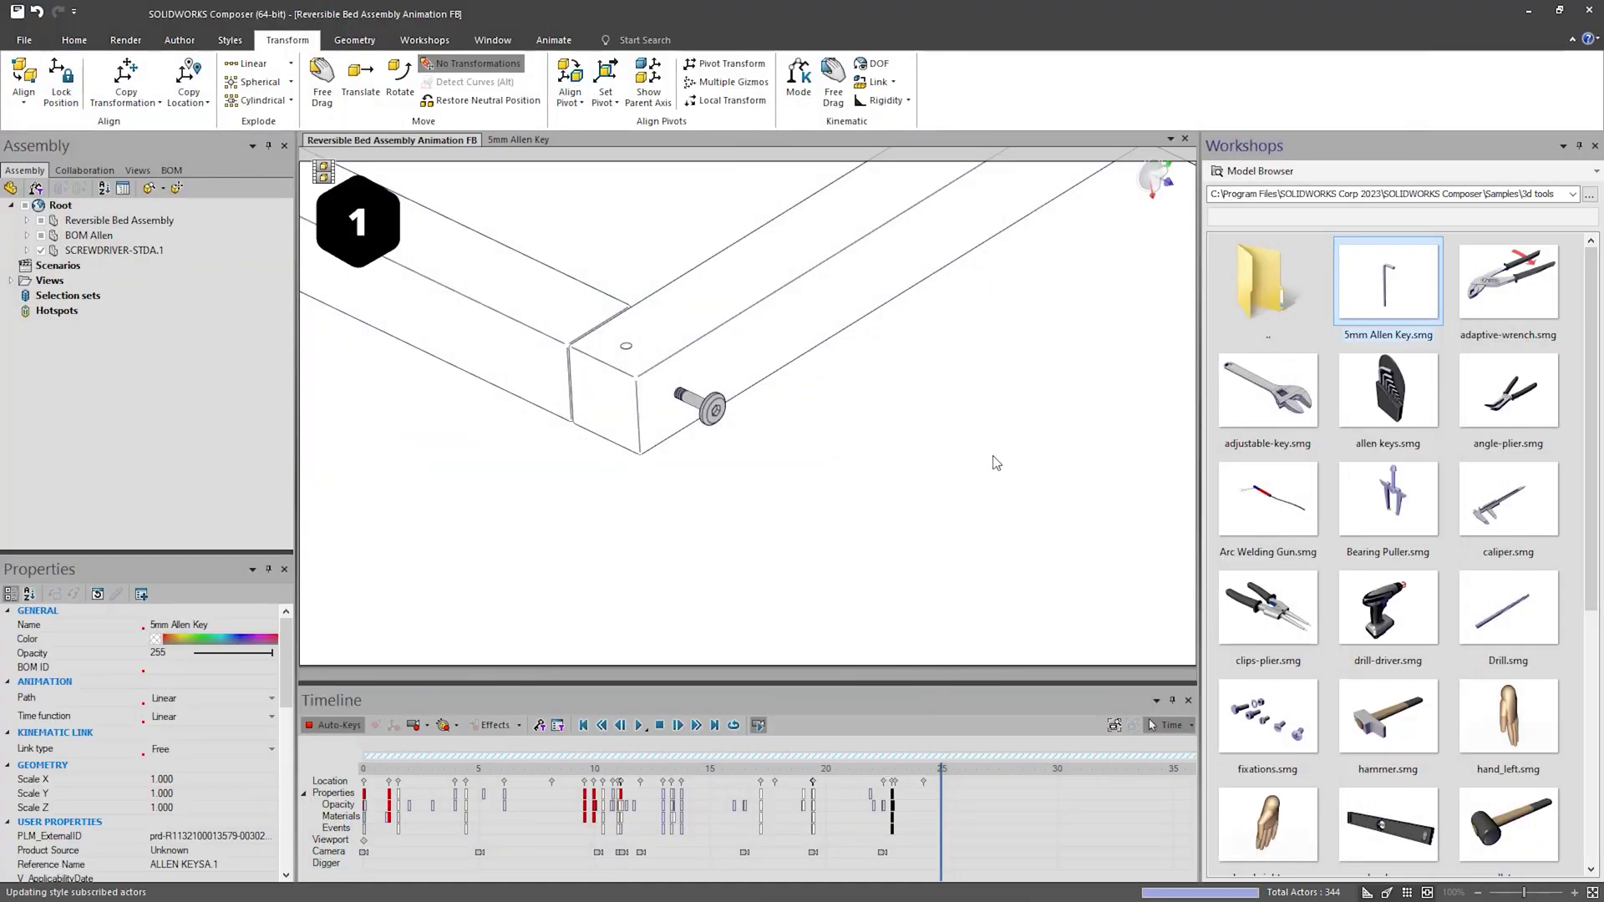
click(831, 577)
scroll(805, 638, down, 3)
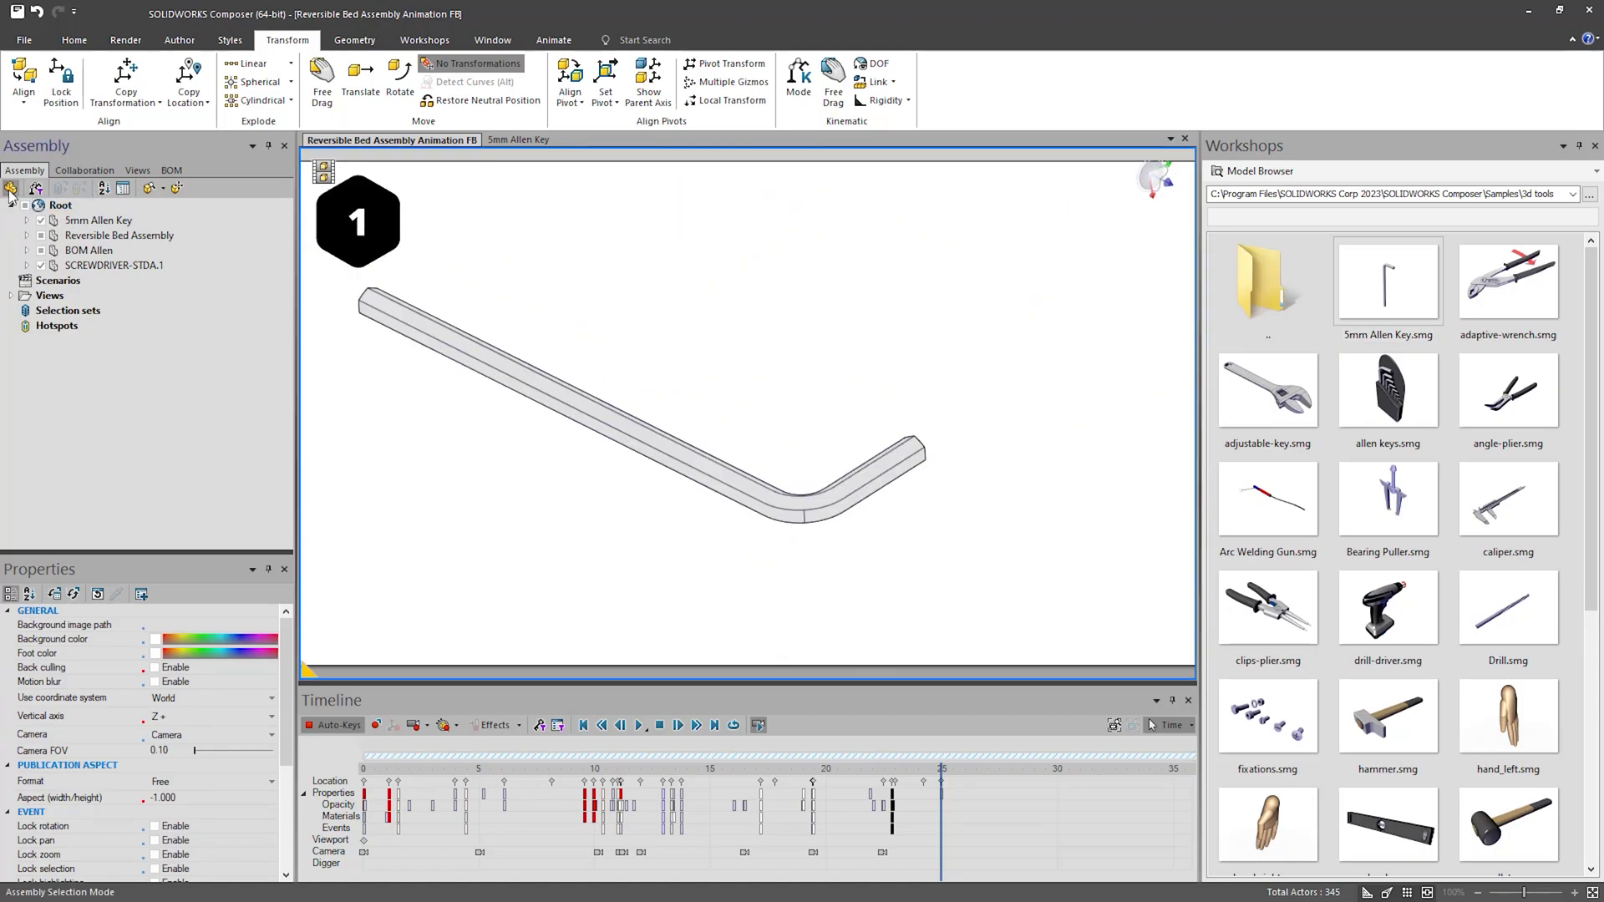
- Align the key's end edge to the screw's socket edge with Line/Axis to Line/Axis
click(92, 221)
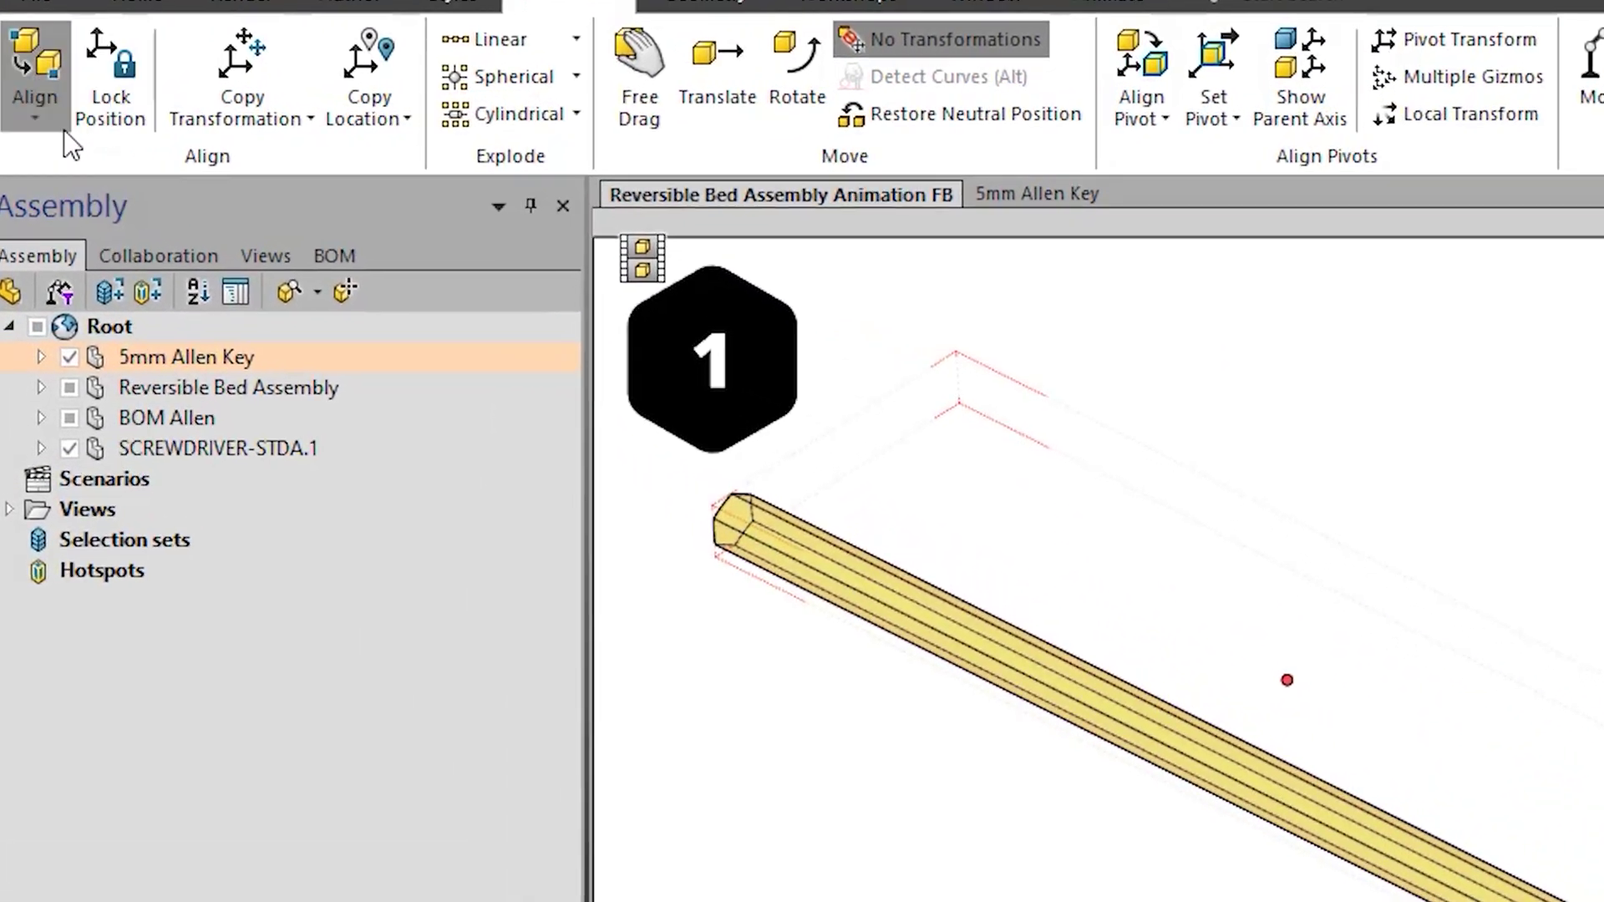
click(60, 126)
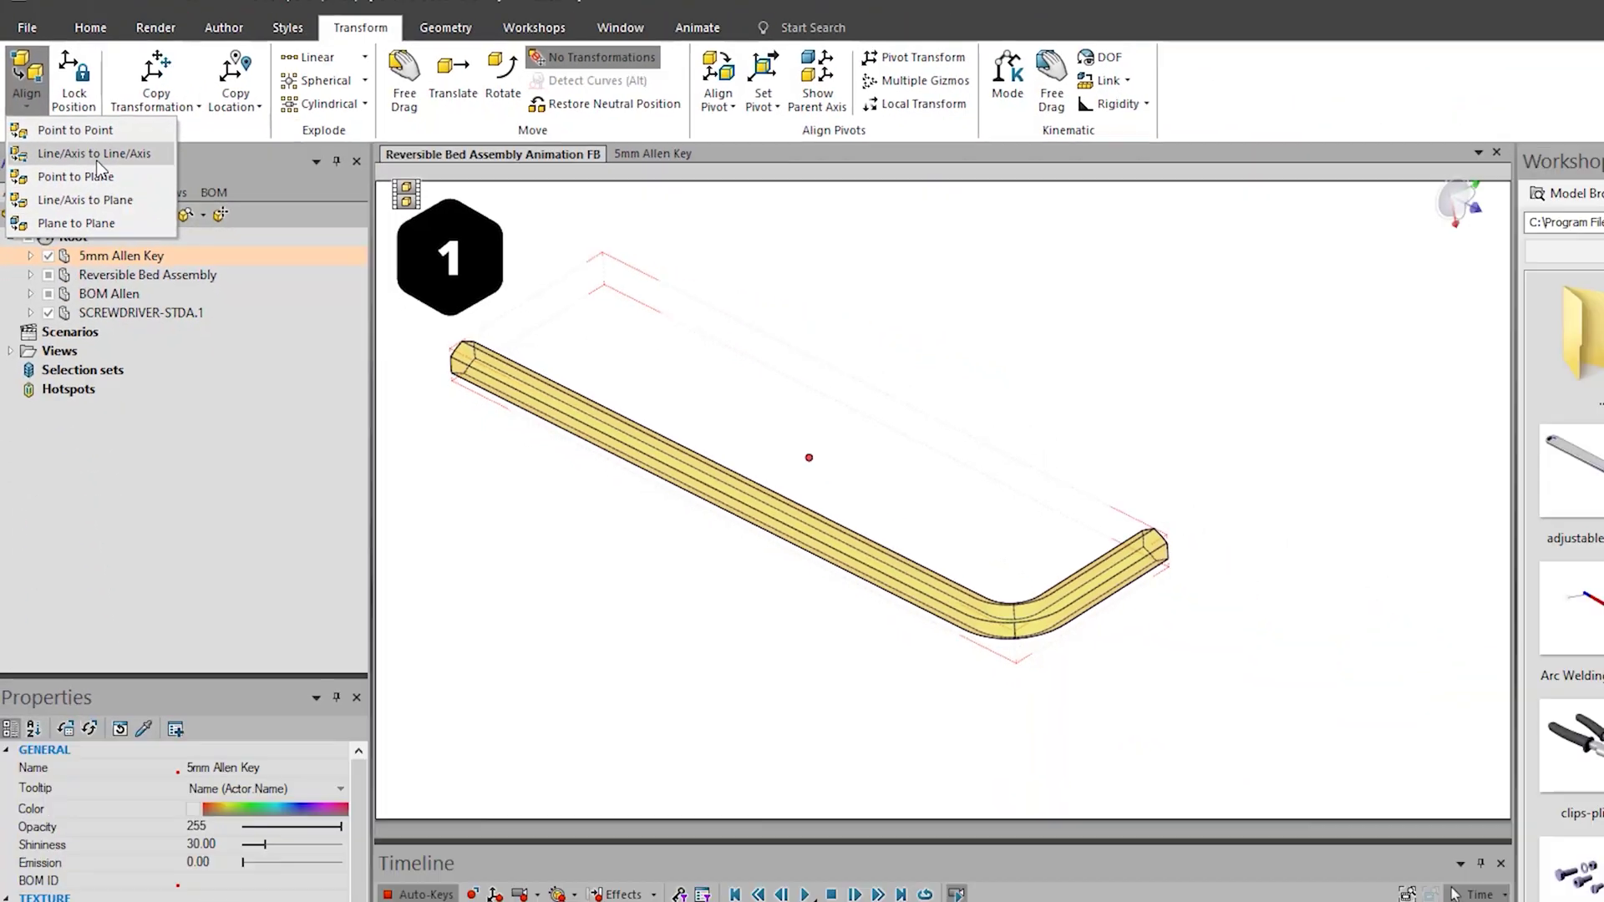
click(159, 209)
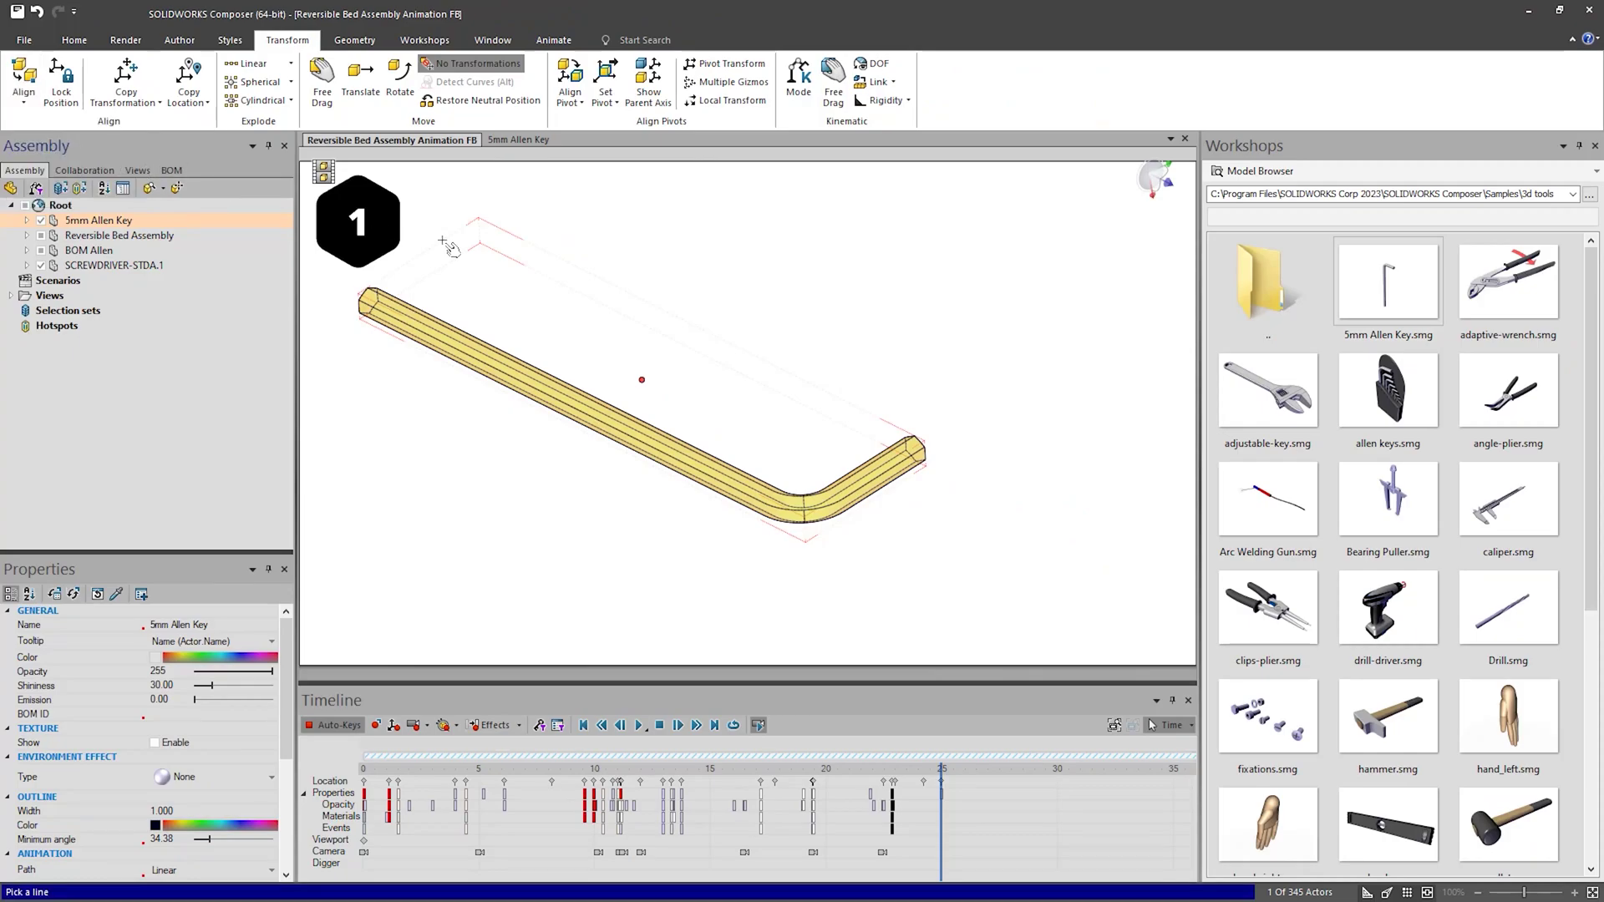
click(917, 449)
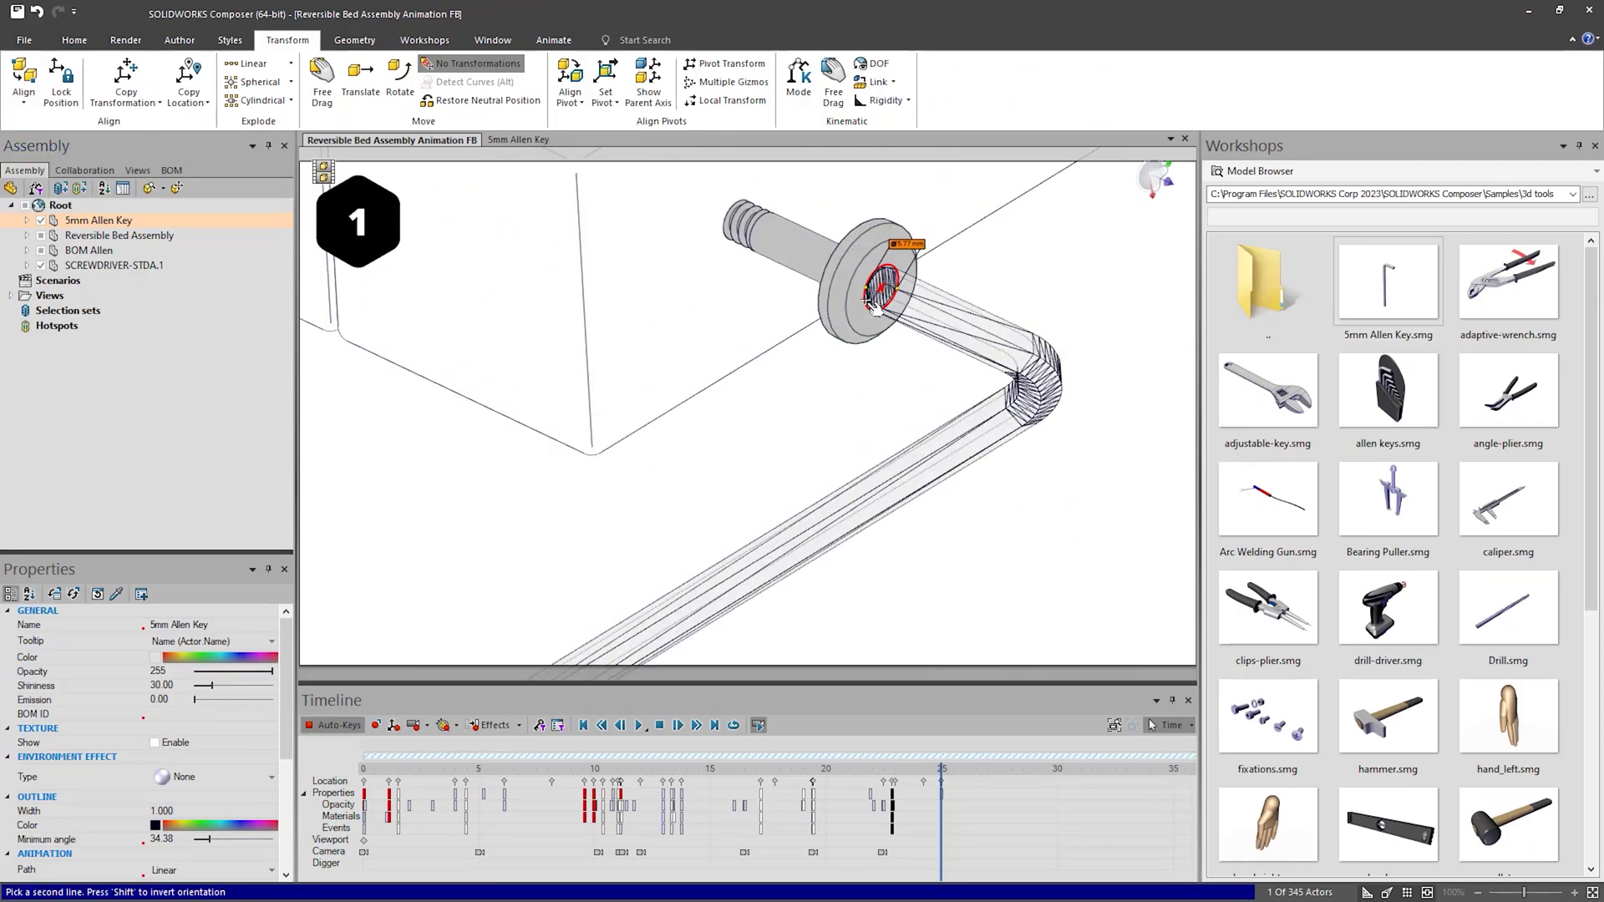
click(874, 303)
click(858, 391)
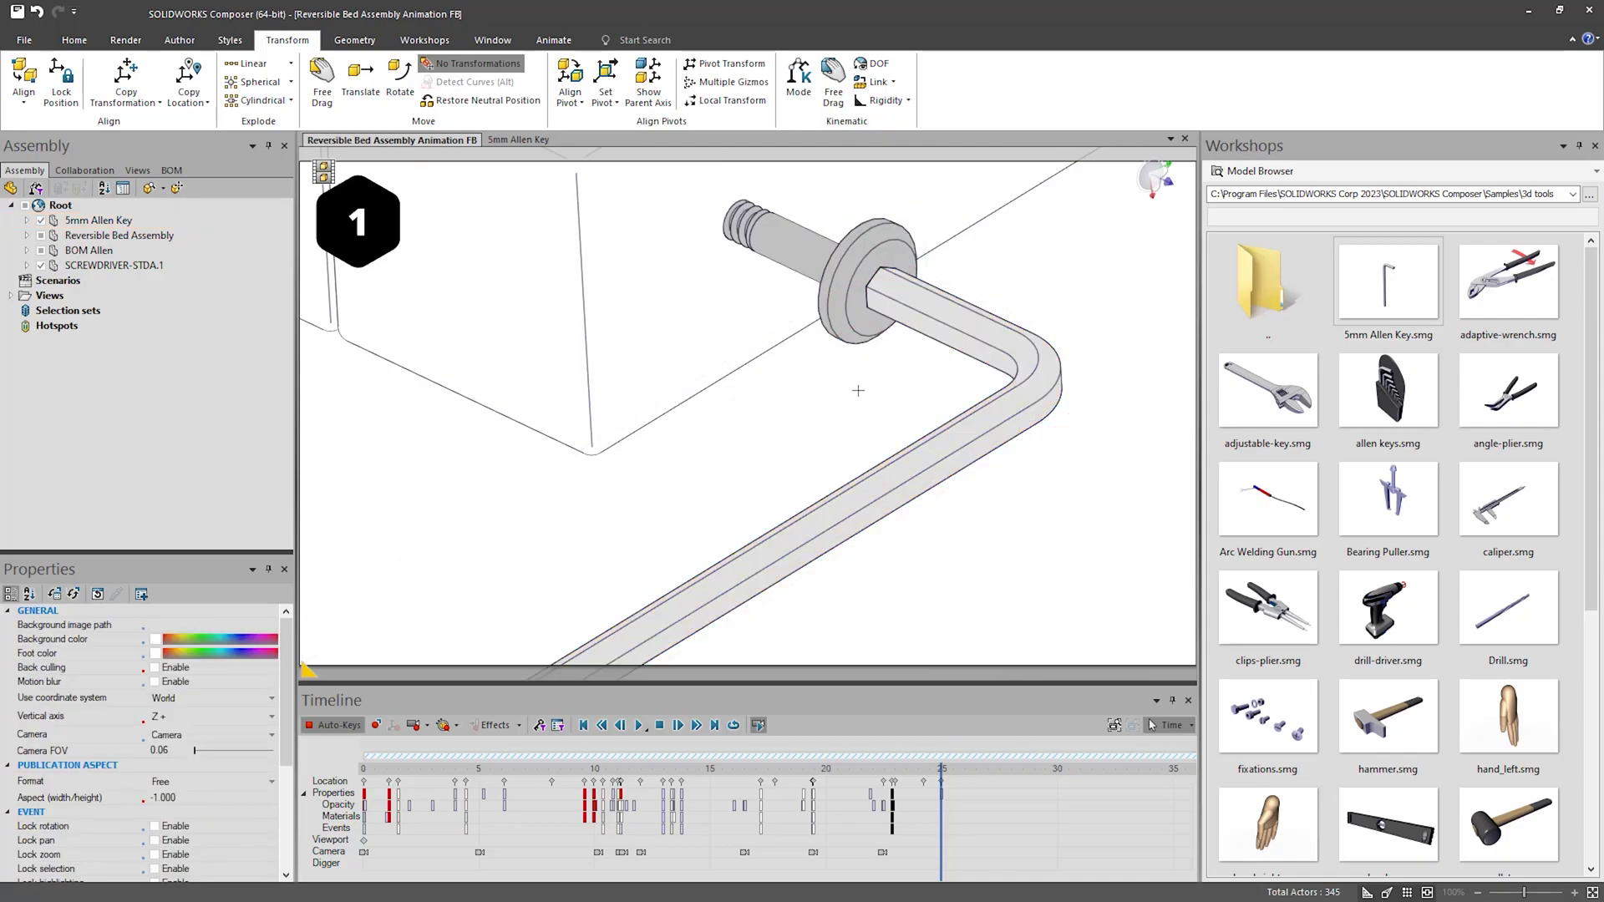
click(884, 283)
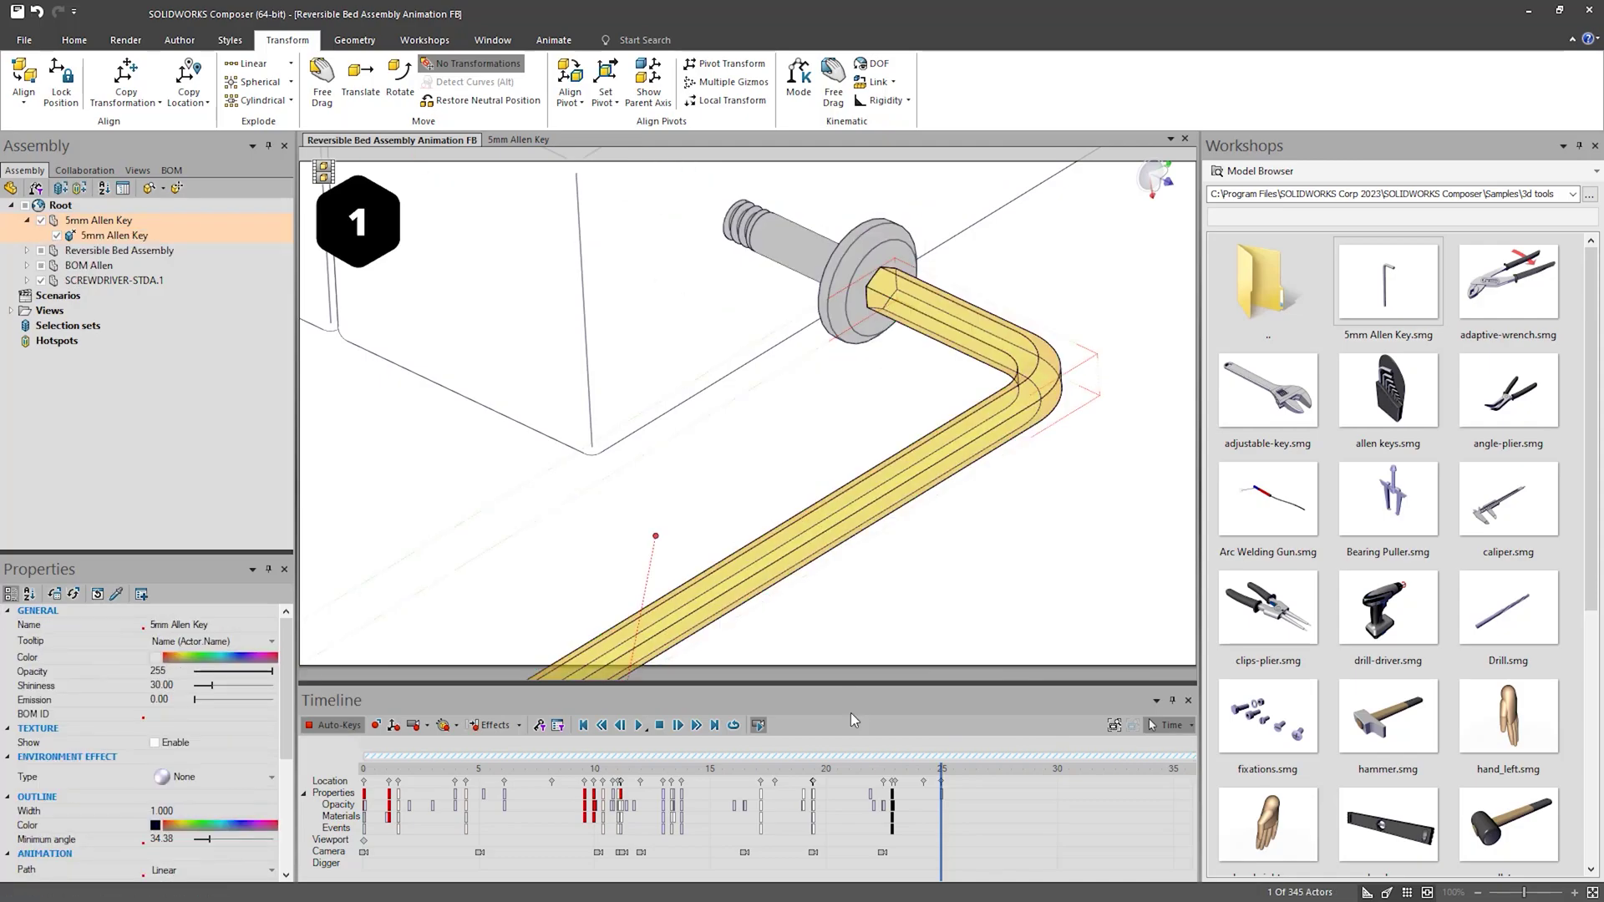
click(909, 771)
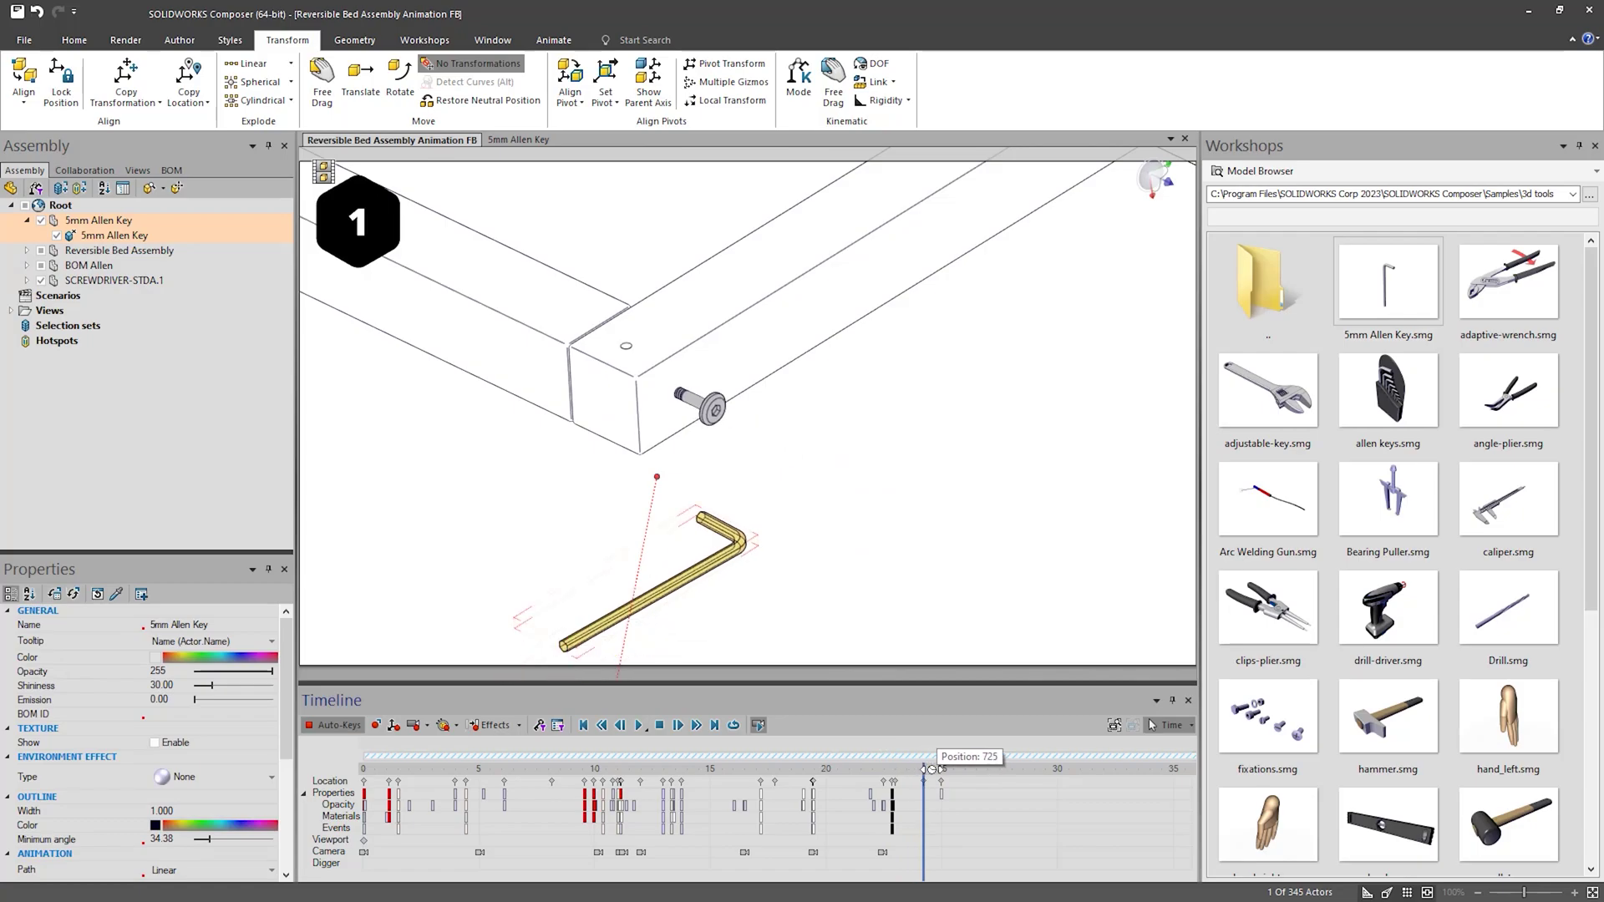
- Review the key's own keyframes, then show all actors' keys and set the time to about 26.5
click(541, 727)
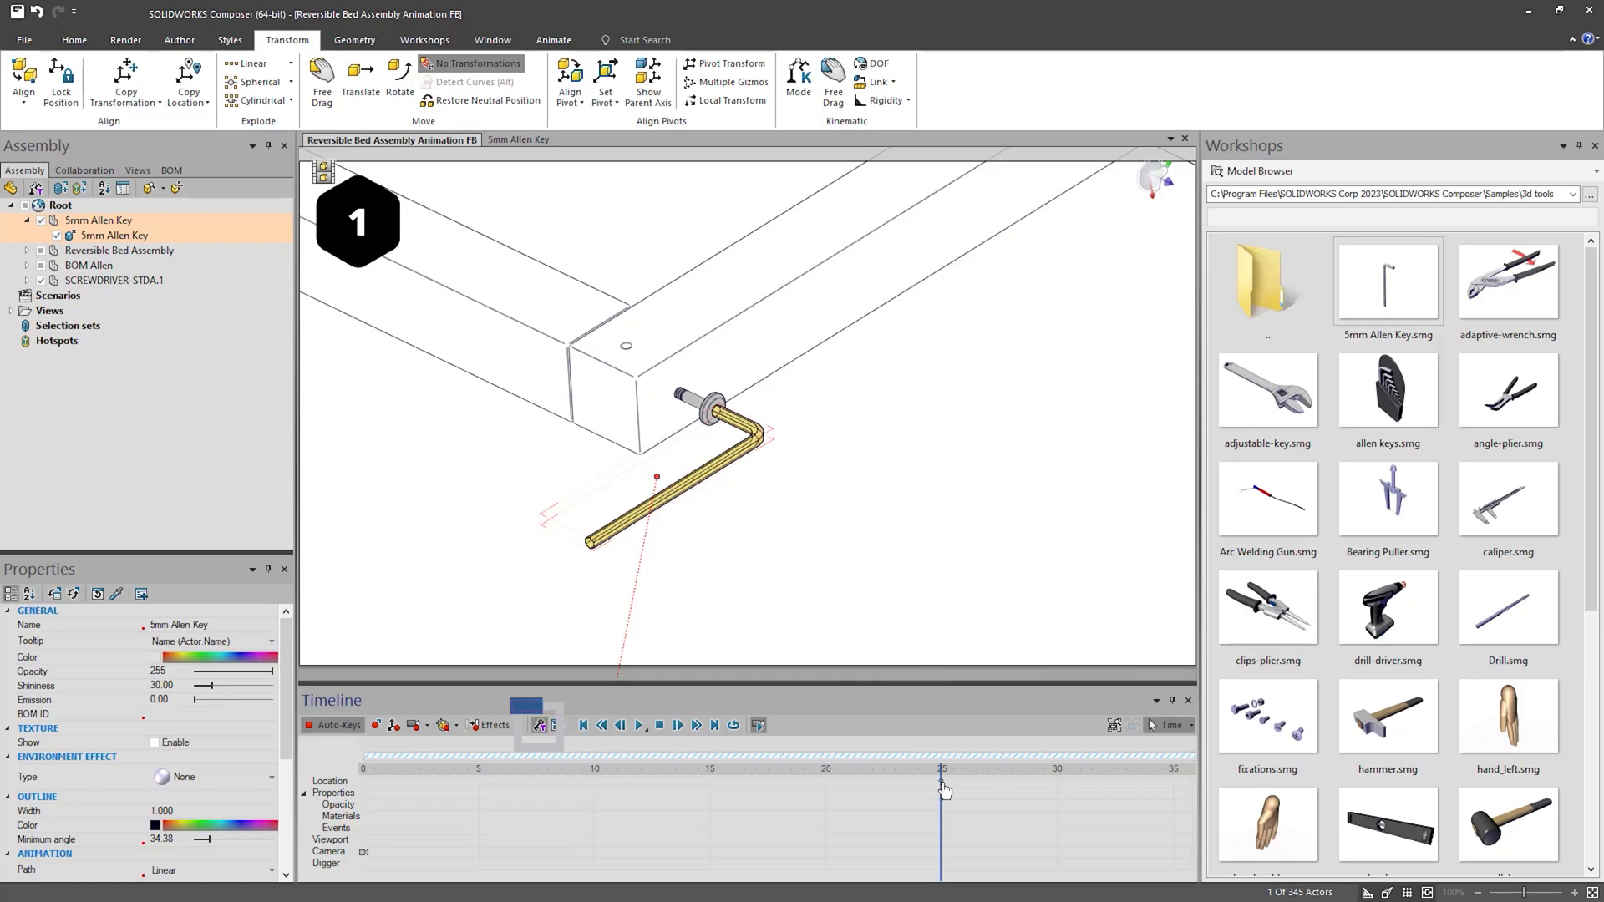
drag(944, 790, 365, 798)
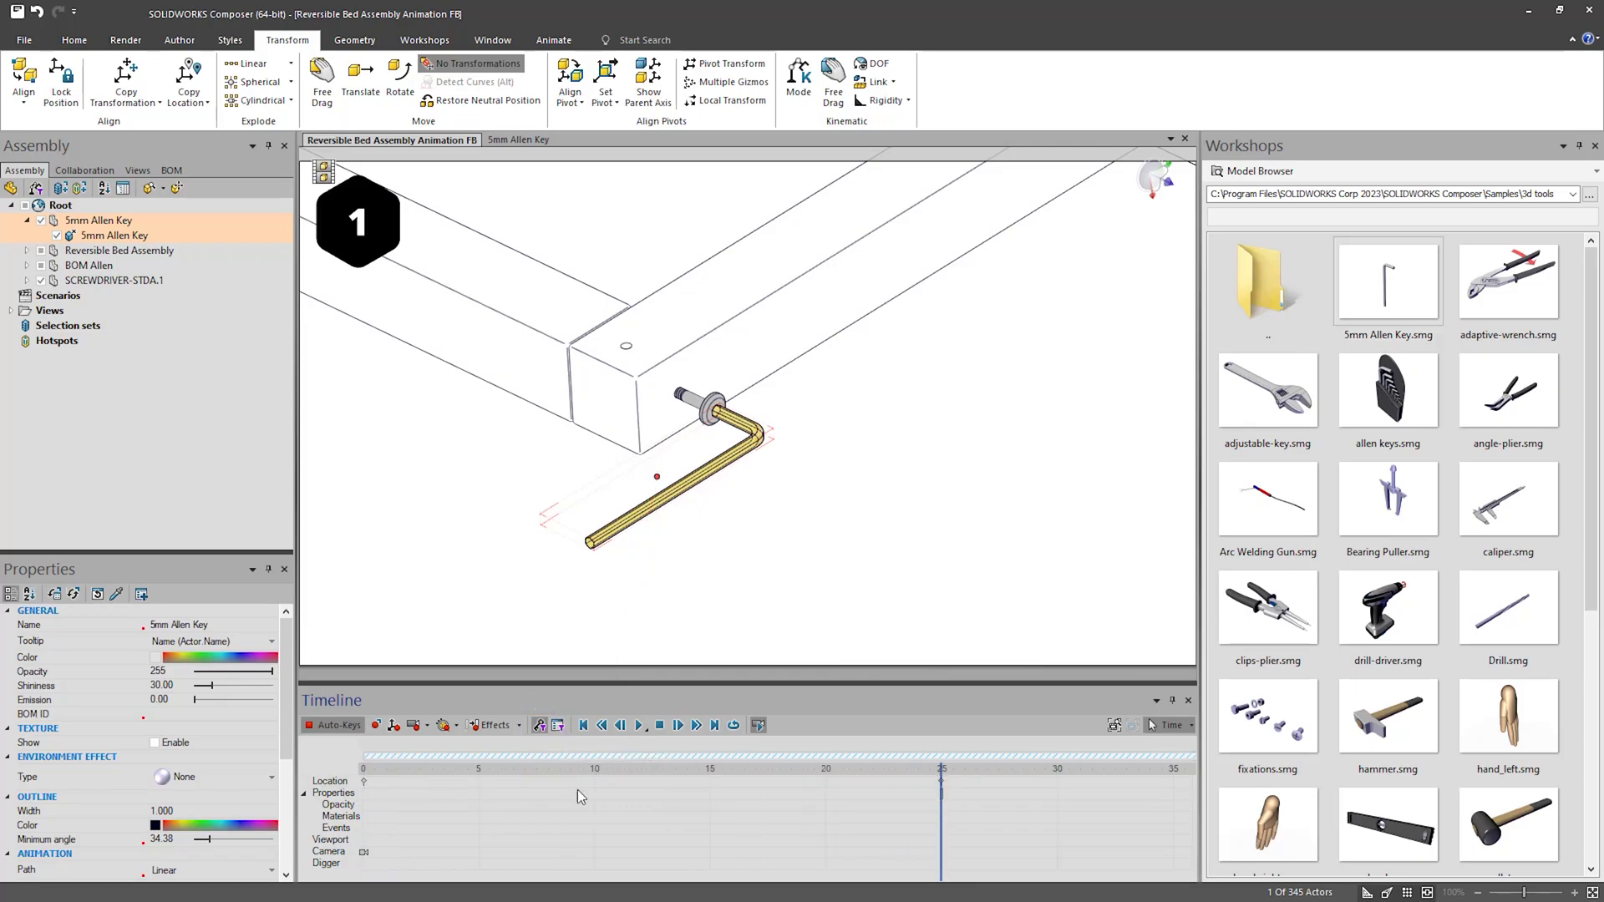
click(540, 726)
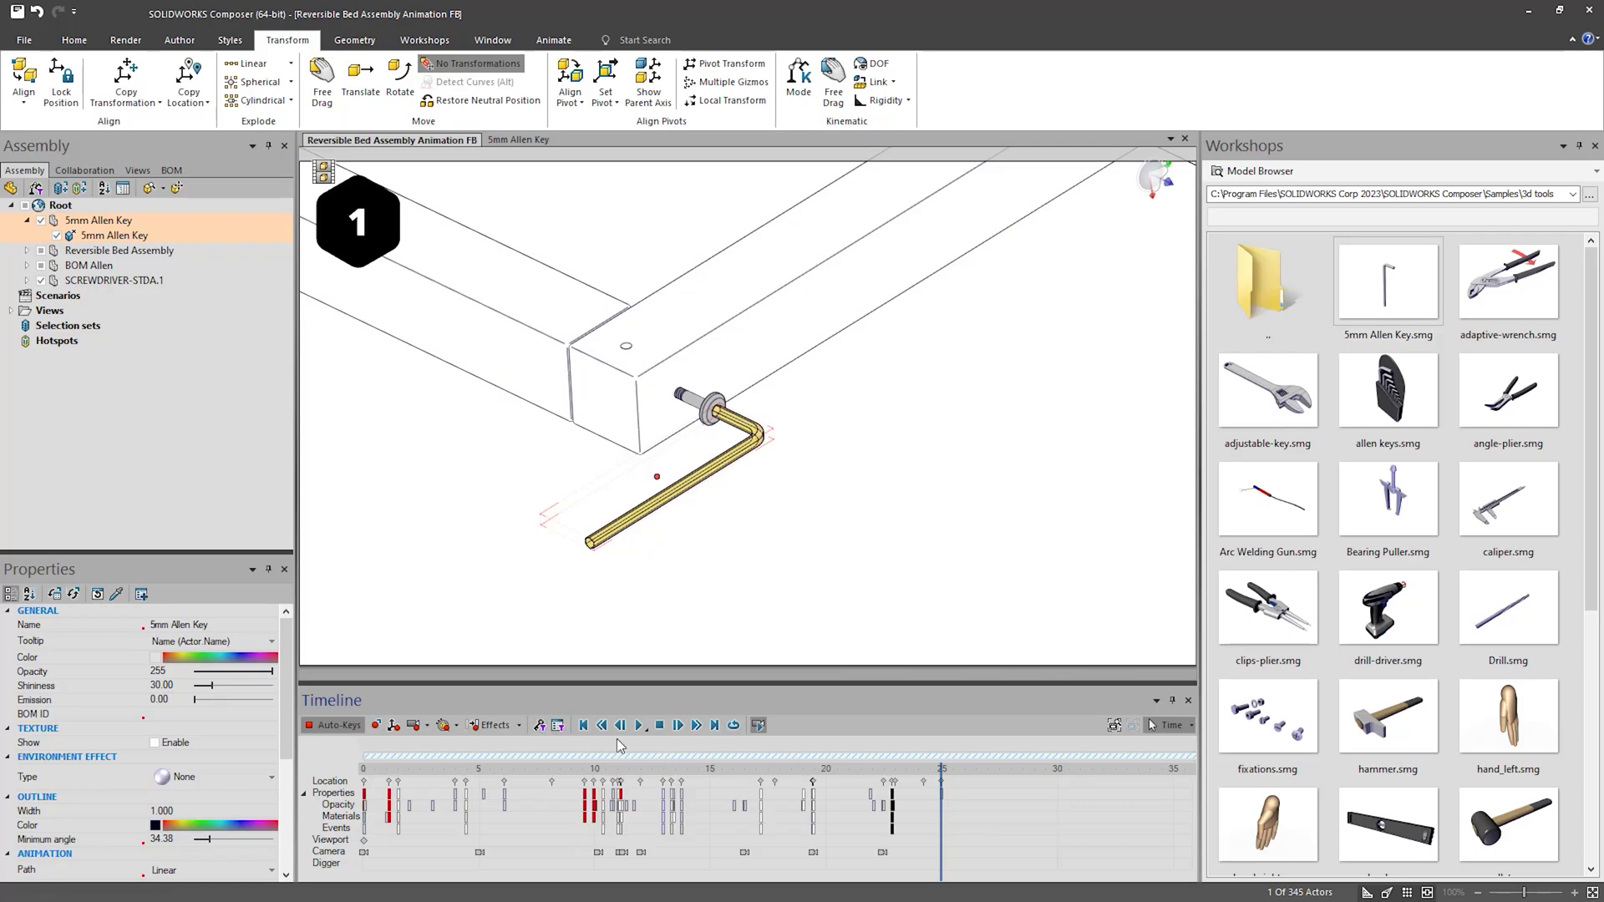
drag(941, 769, 975, 767)
scroll(994, 794, up, 3)
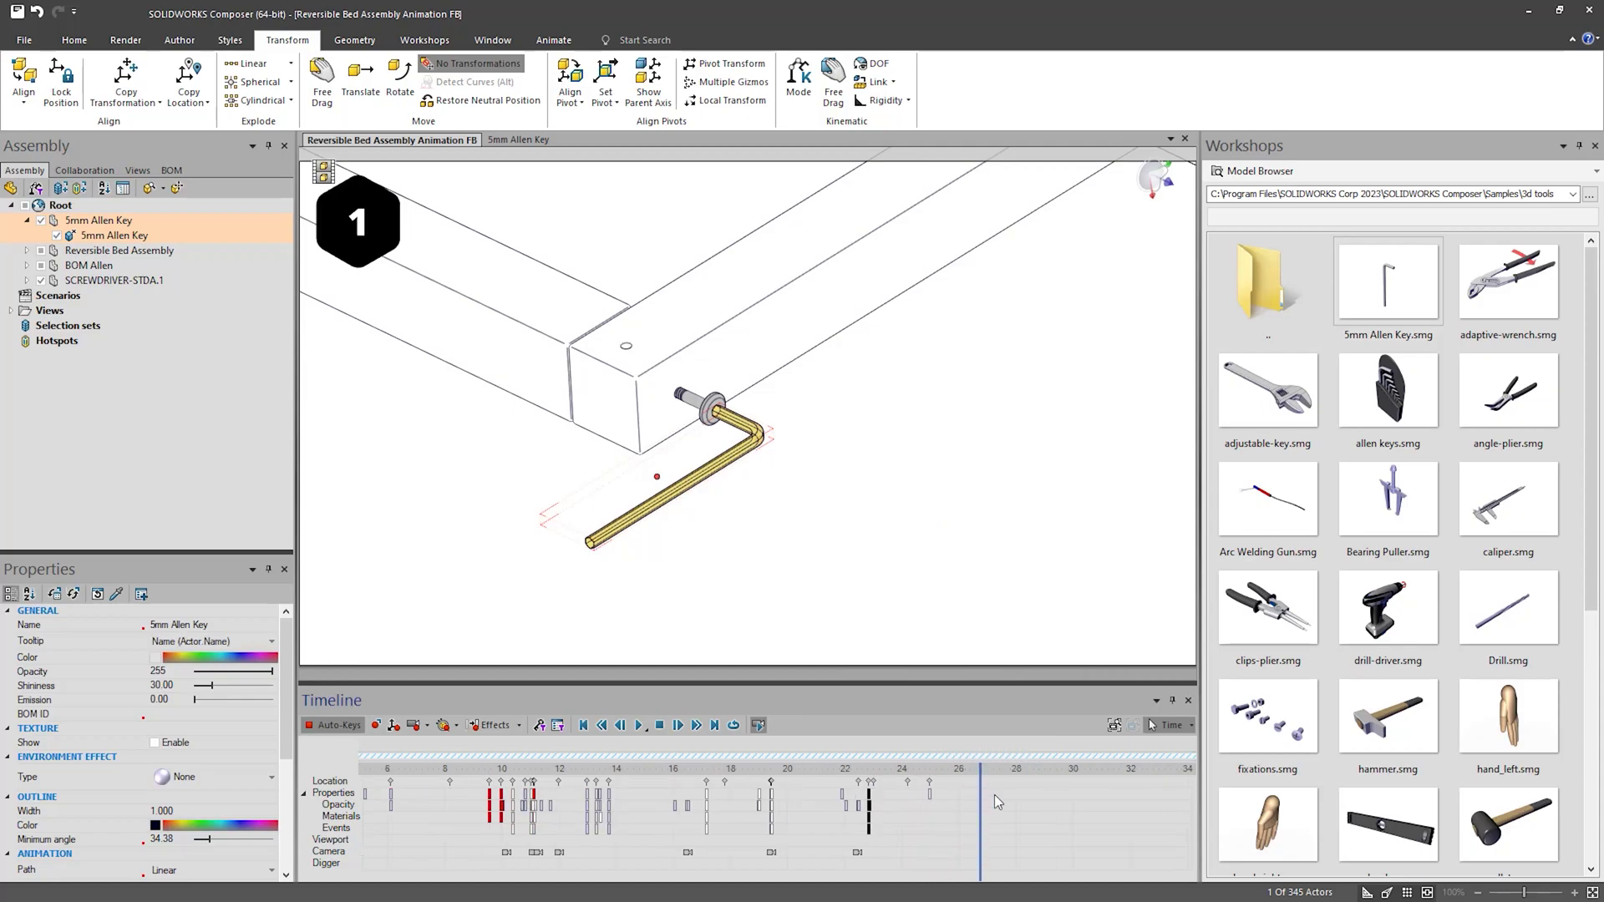
- Add a Fade In effect to the 5mm Allen Key and scrub through it
click(519, 726)
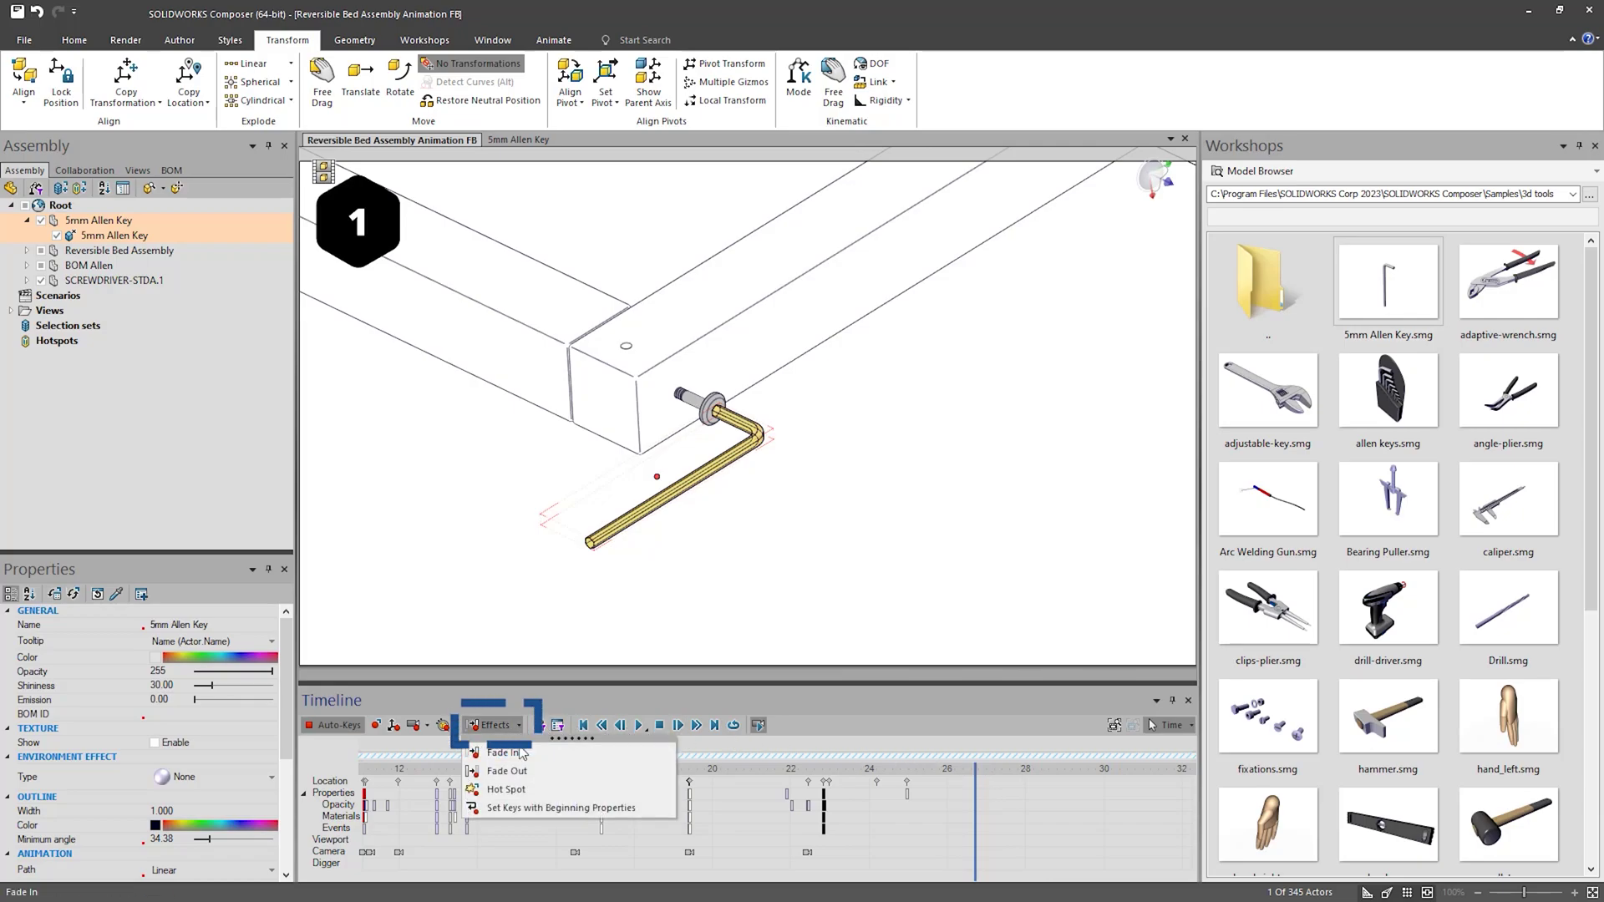
click(519, 755)
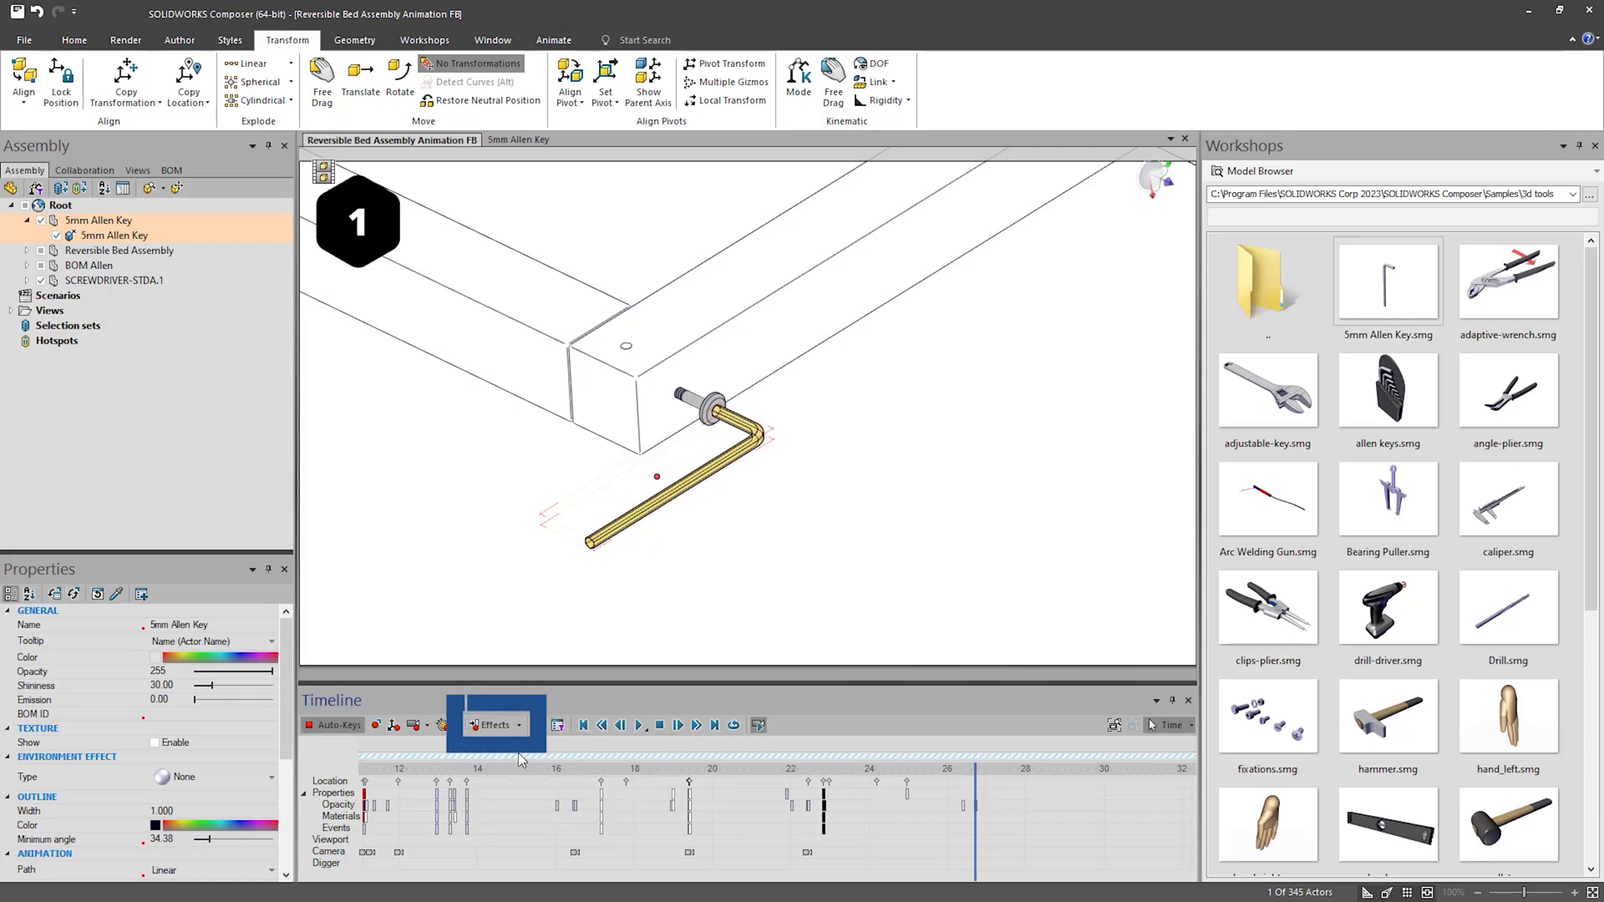
click(967, 770)
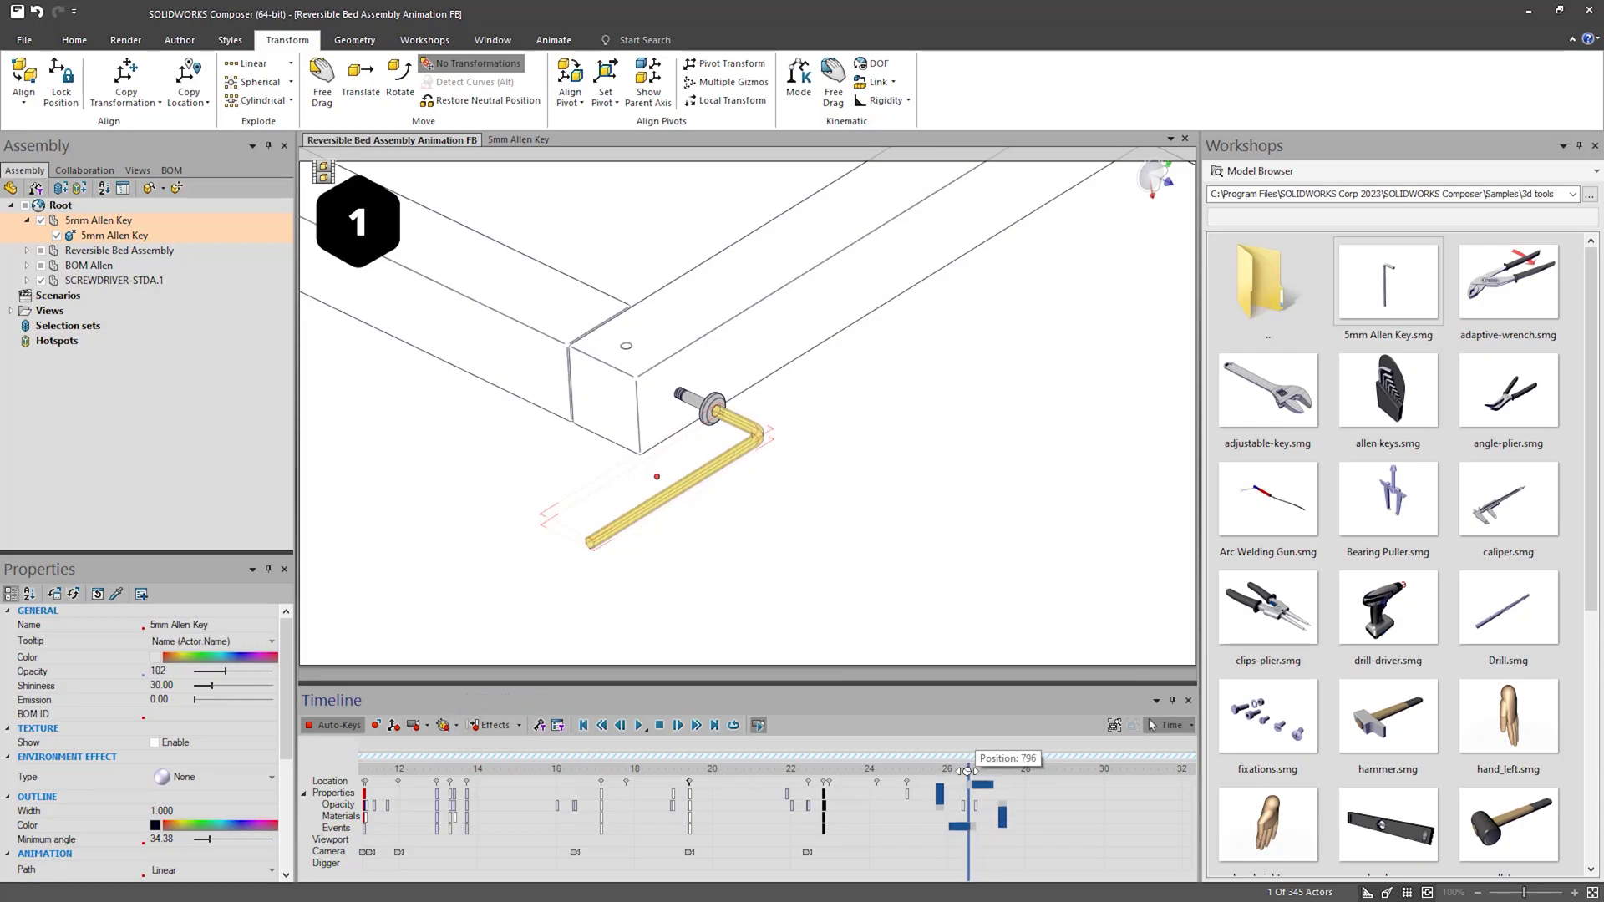
drag(967, 772, 869, 772)
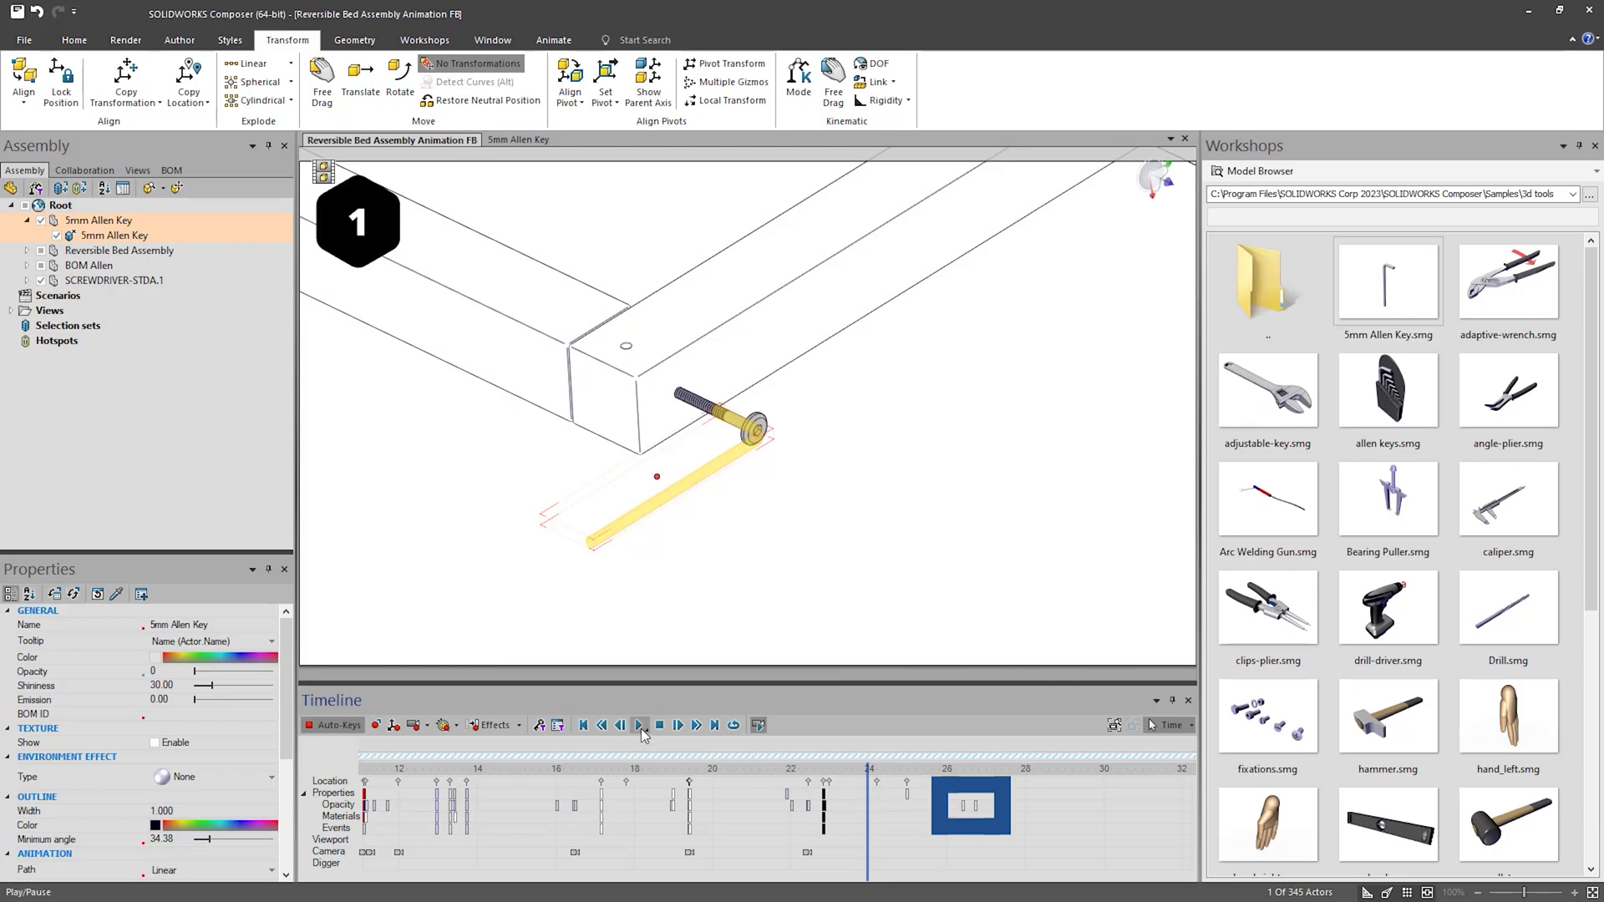
- Play back the fade-in preview, then move the time past the fade's end
click(640, 727)
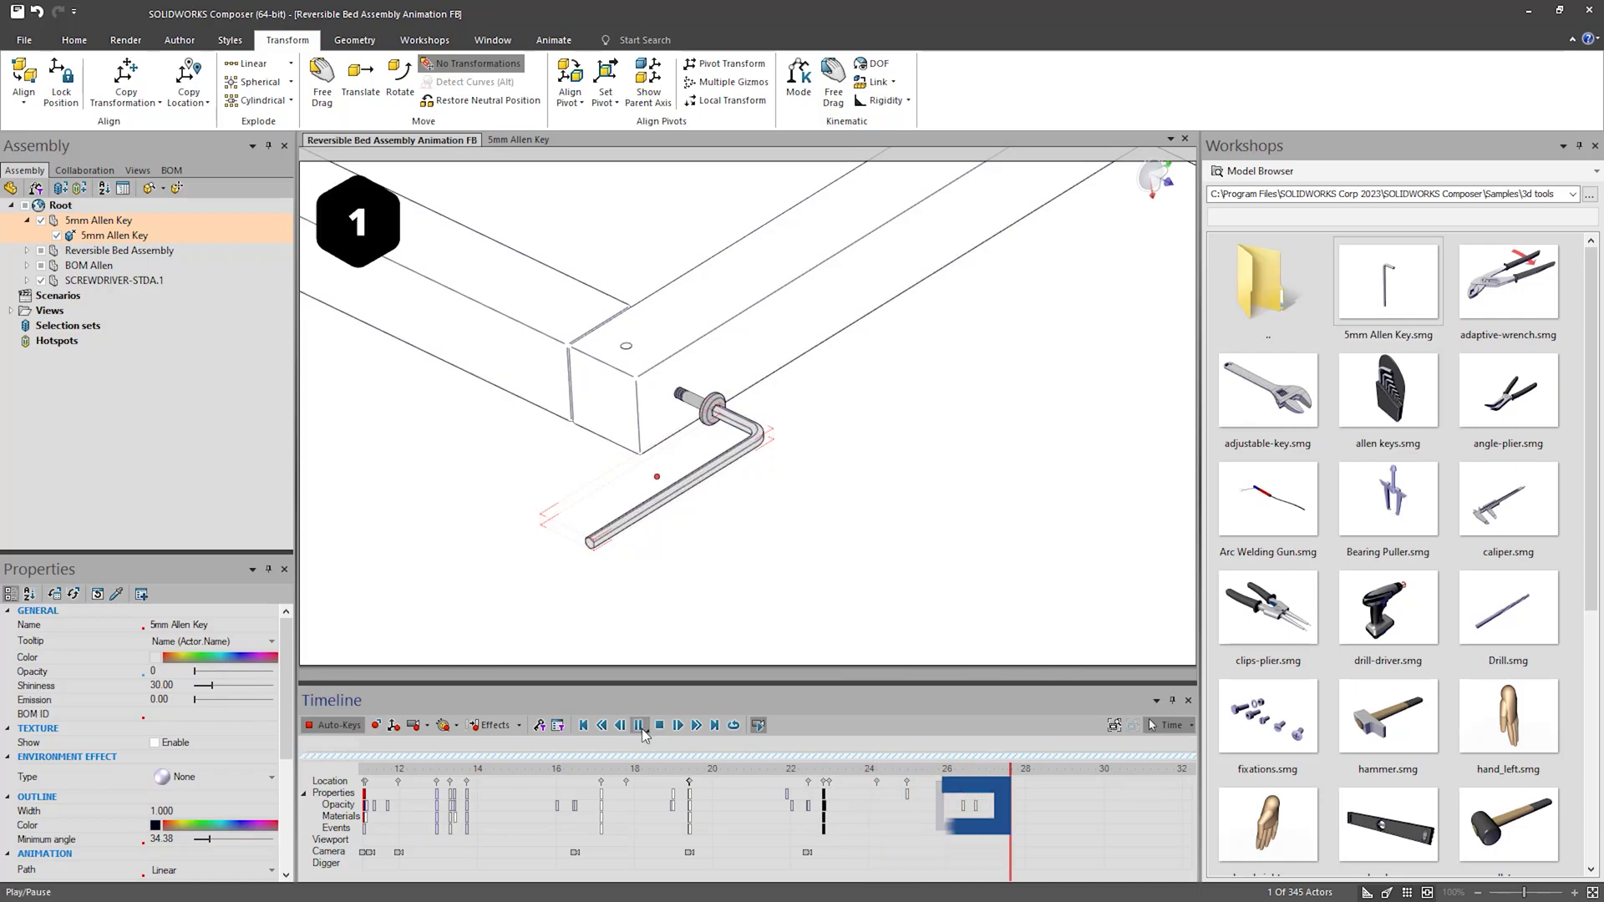
click(640, 727)
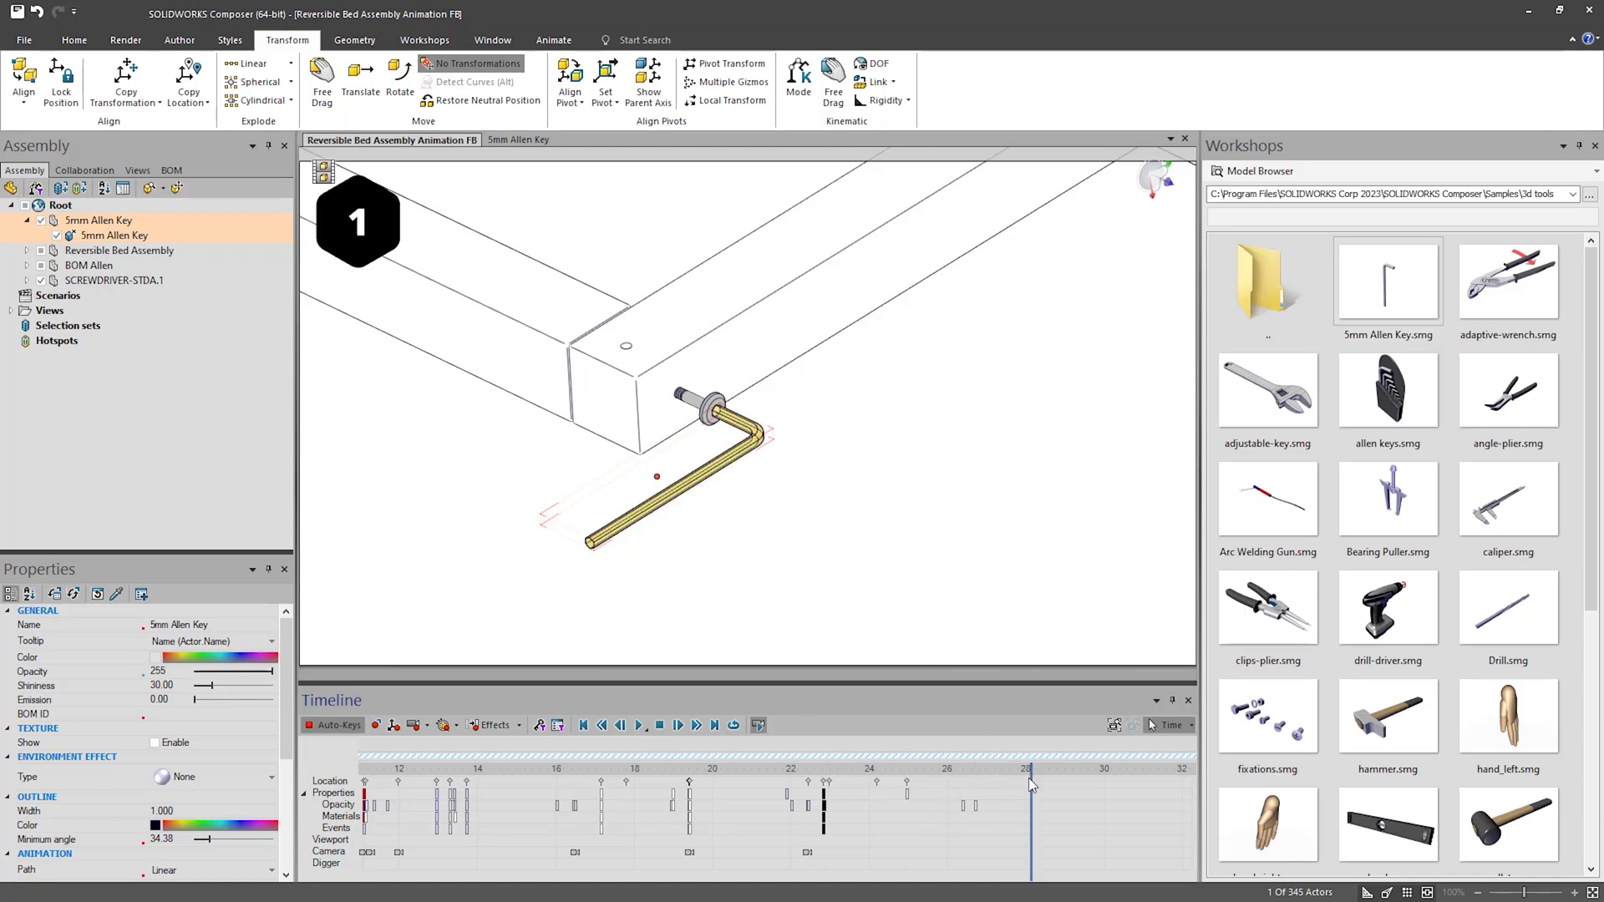
drag(1030, 770, 1025, 773)
drag(1024, 768, 1167, 778)
- Rotate the 5mm Allen Key 720° about the screw axis, keyed at time 32
click(393, 90)
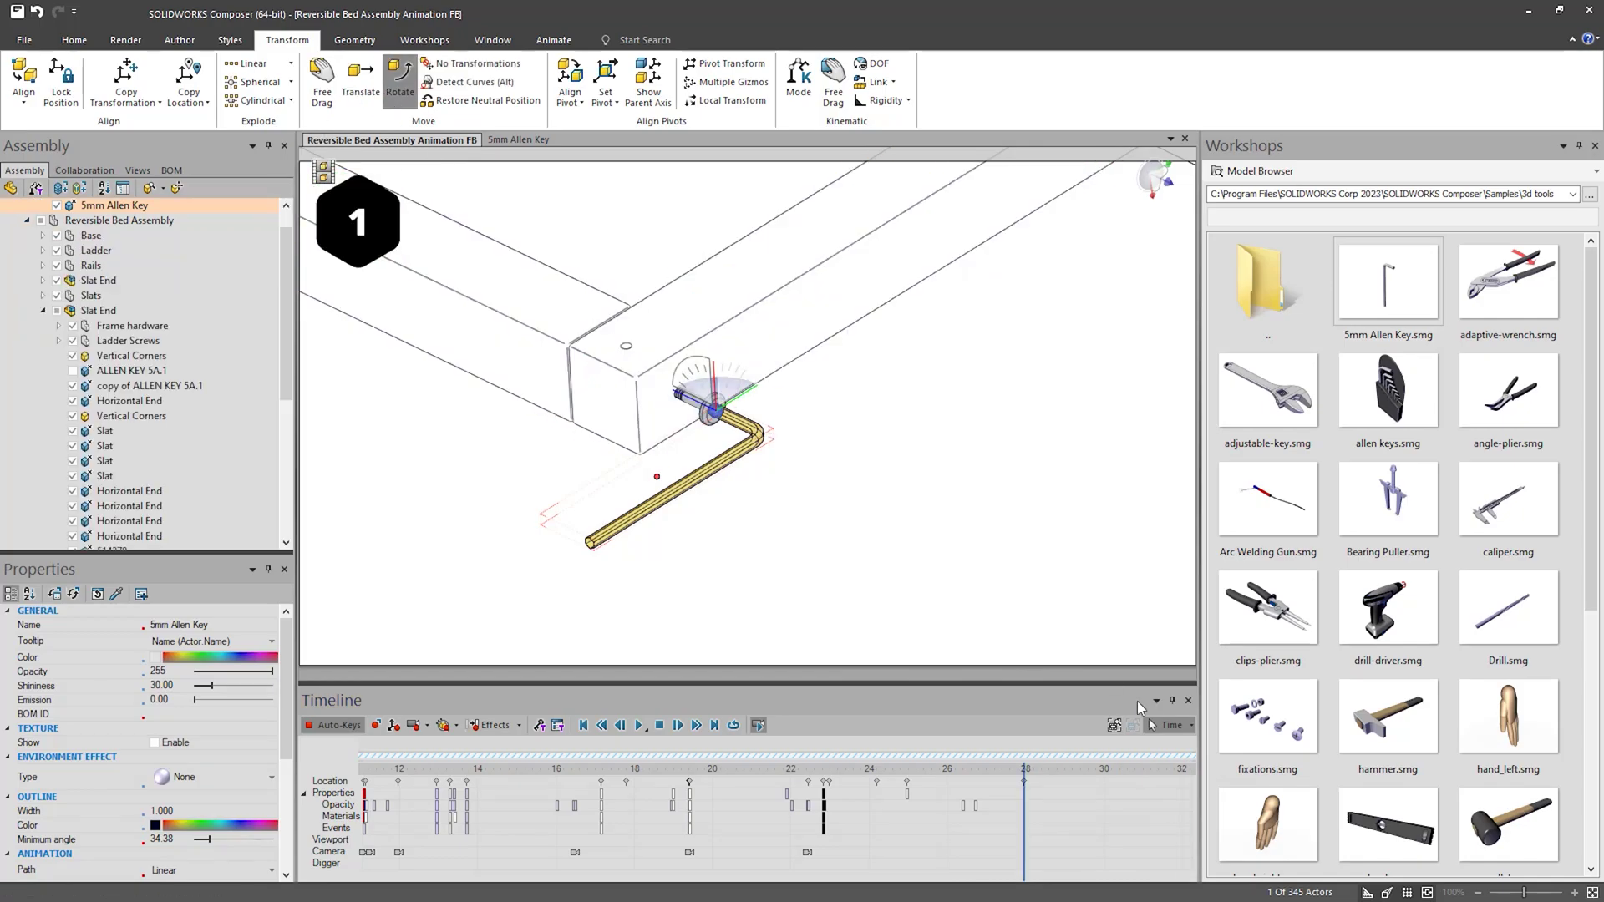
click(1182, 771)
click(739, 391)
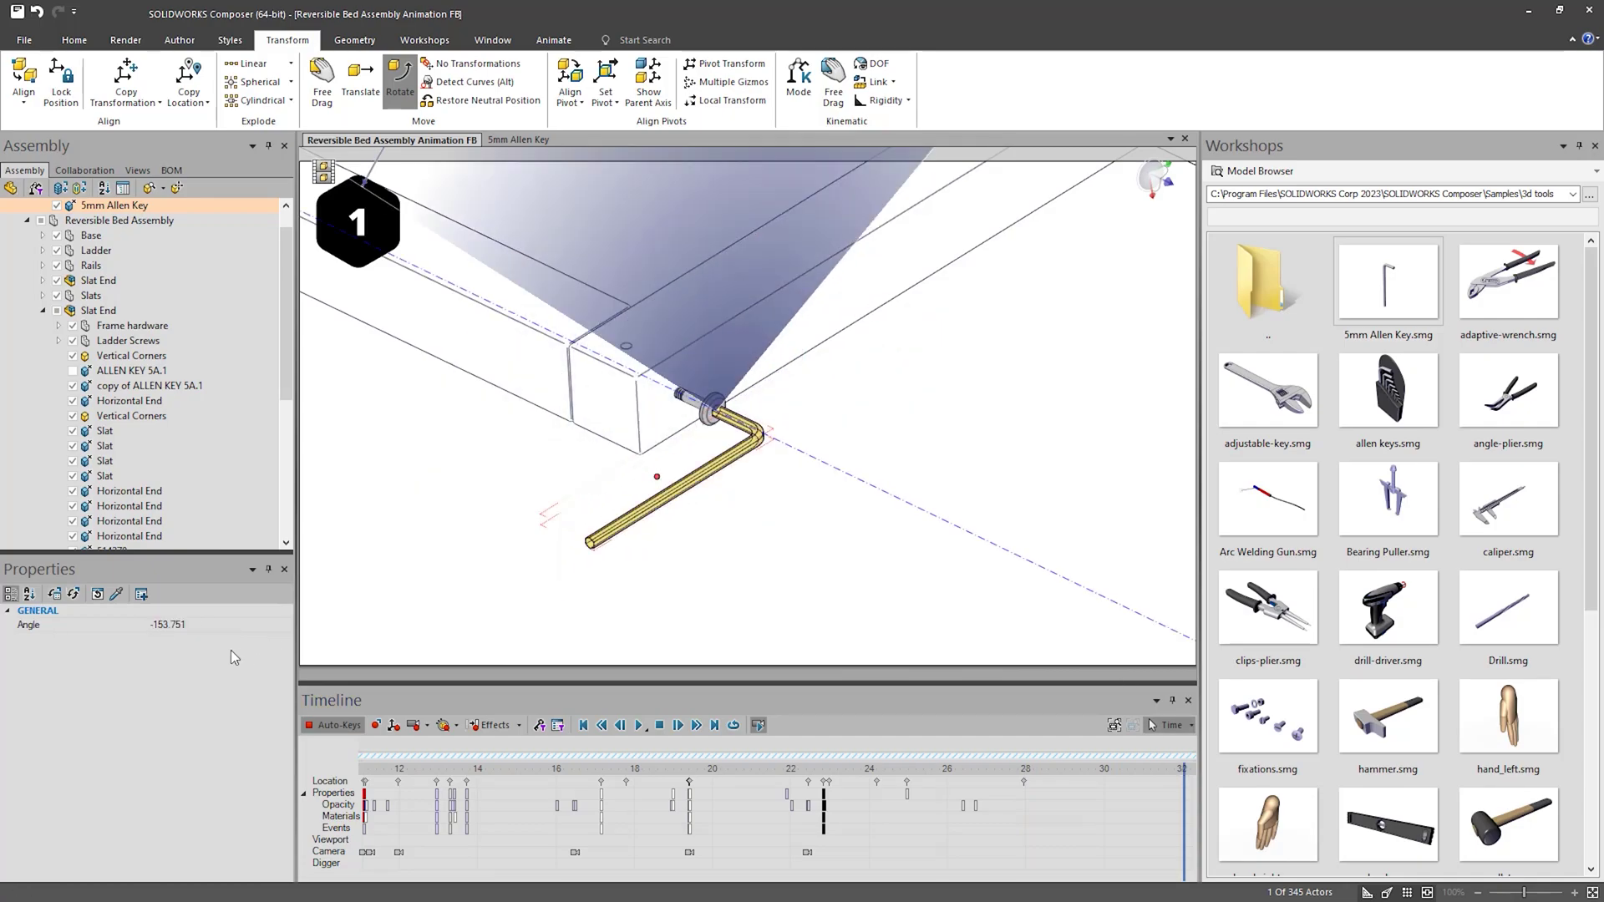
click(99, 625)
text(7)
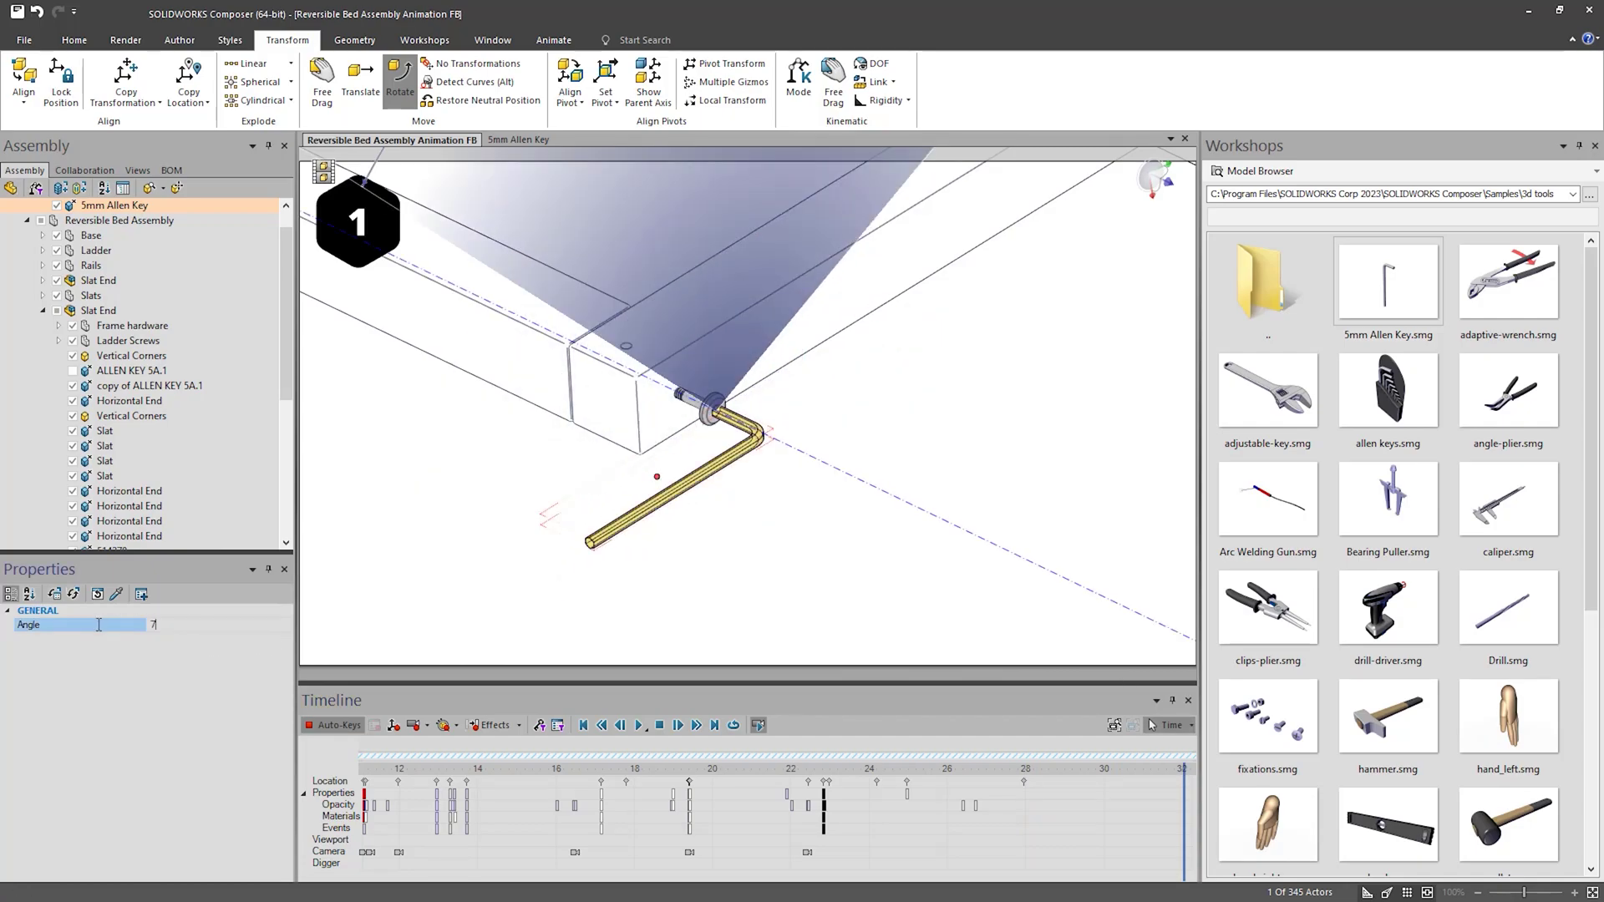
text(20)
key(Return)
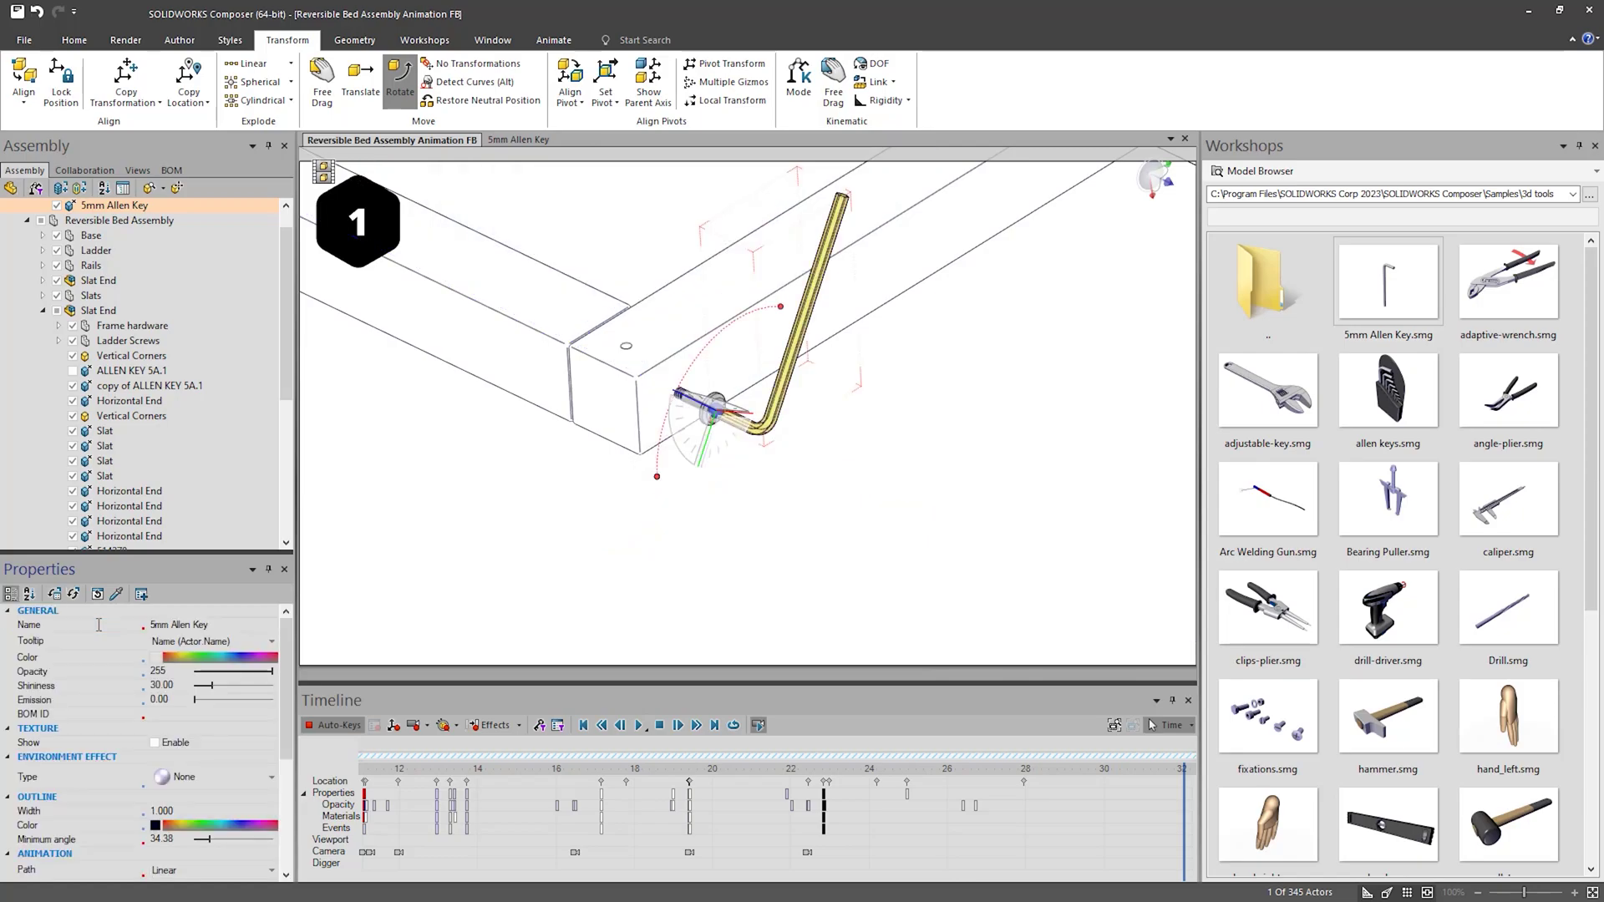
mouse_move(1021, 771)
mouse_down()
mouse_move(1178, 771)
mouse_move(1023, 770)
mouse_up()
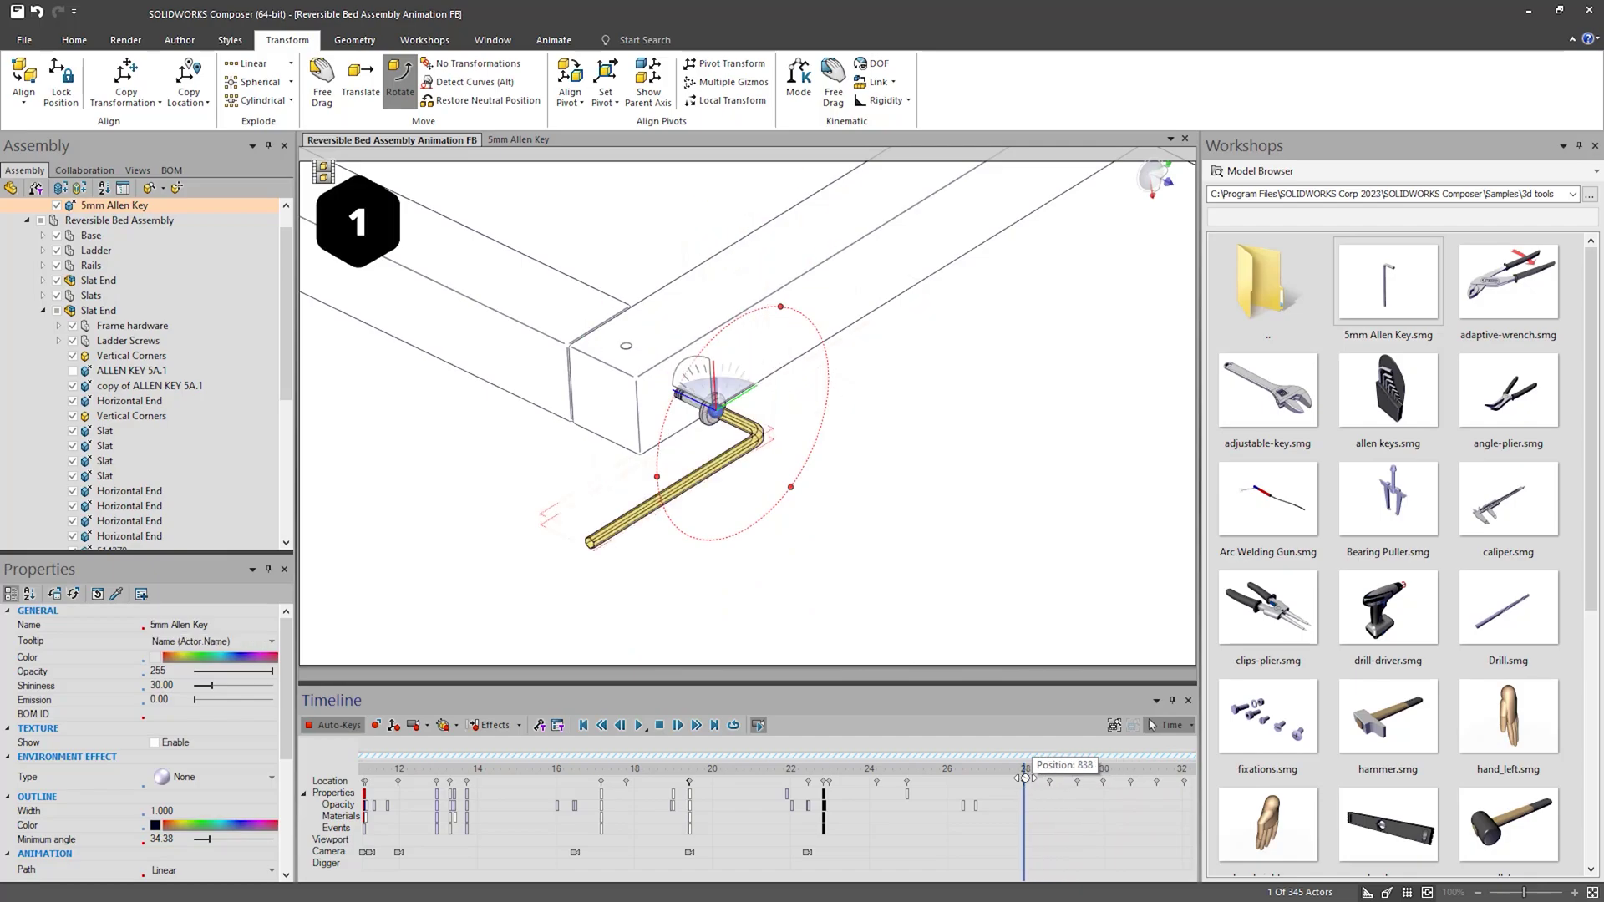
click(501, 568)
scroll(107, 305, up, 1)
- Translate the 5mm Allen Key about 14.36 mm at time 32
click(100, 220)
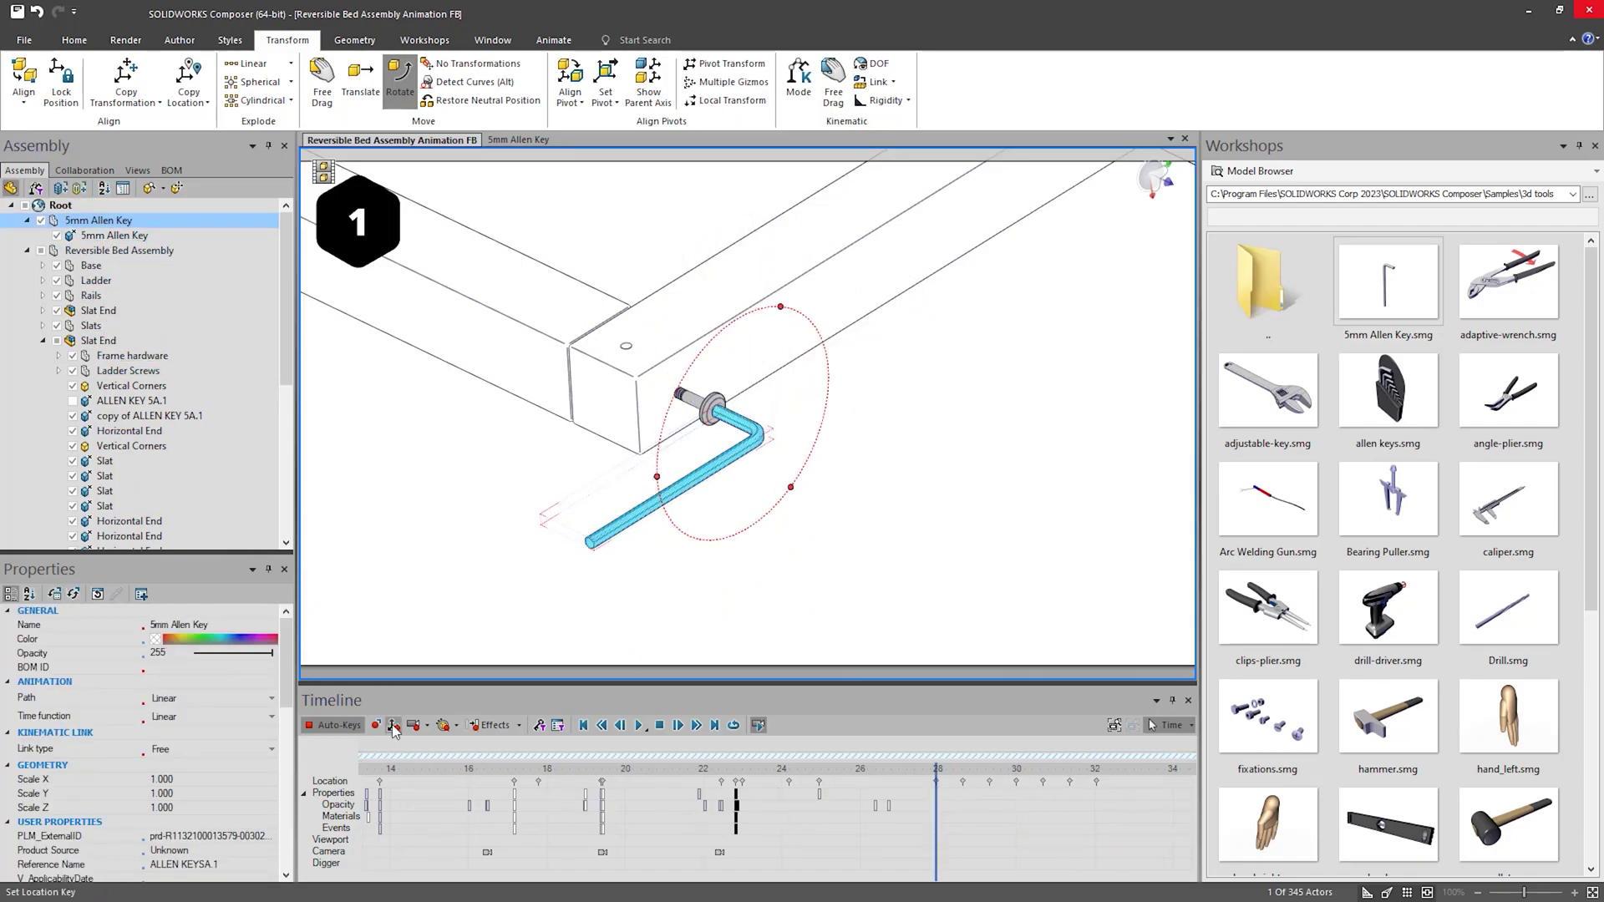
click(1097, 769)
click(360, 79)
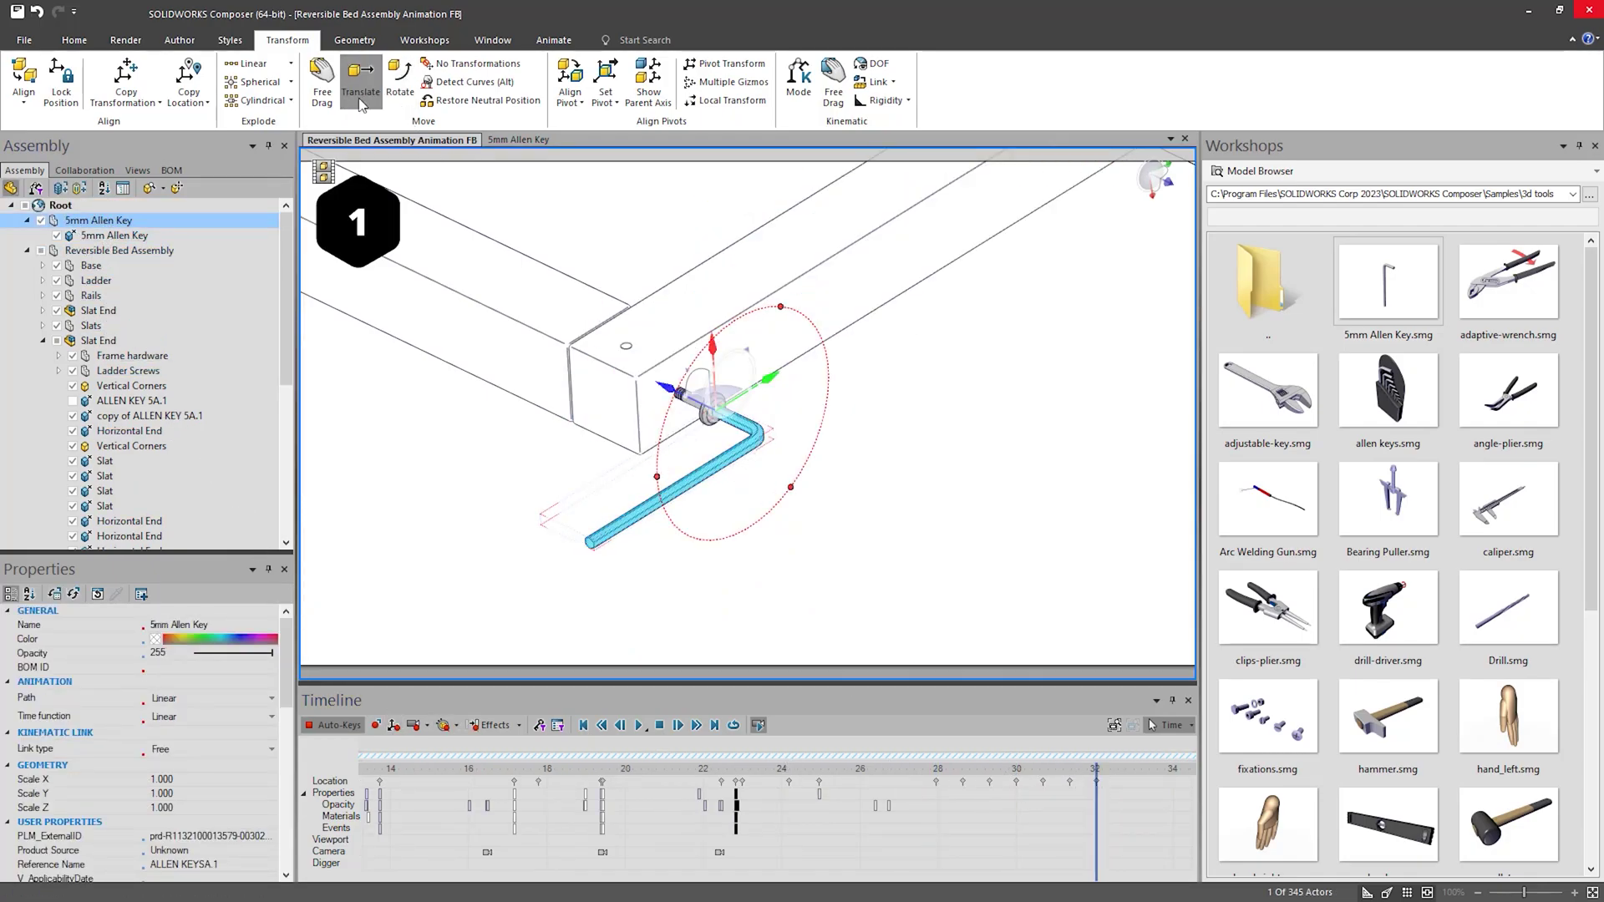
drag(656, 383, 623, 367)
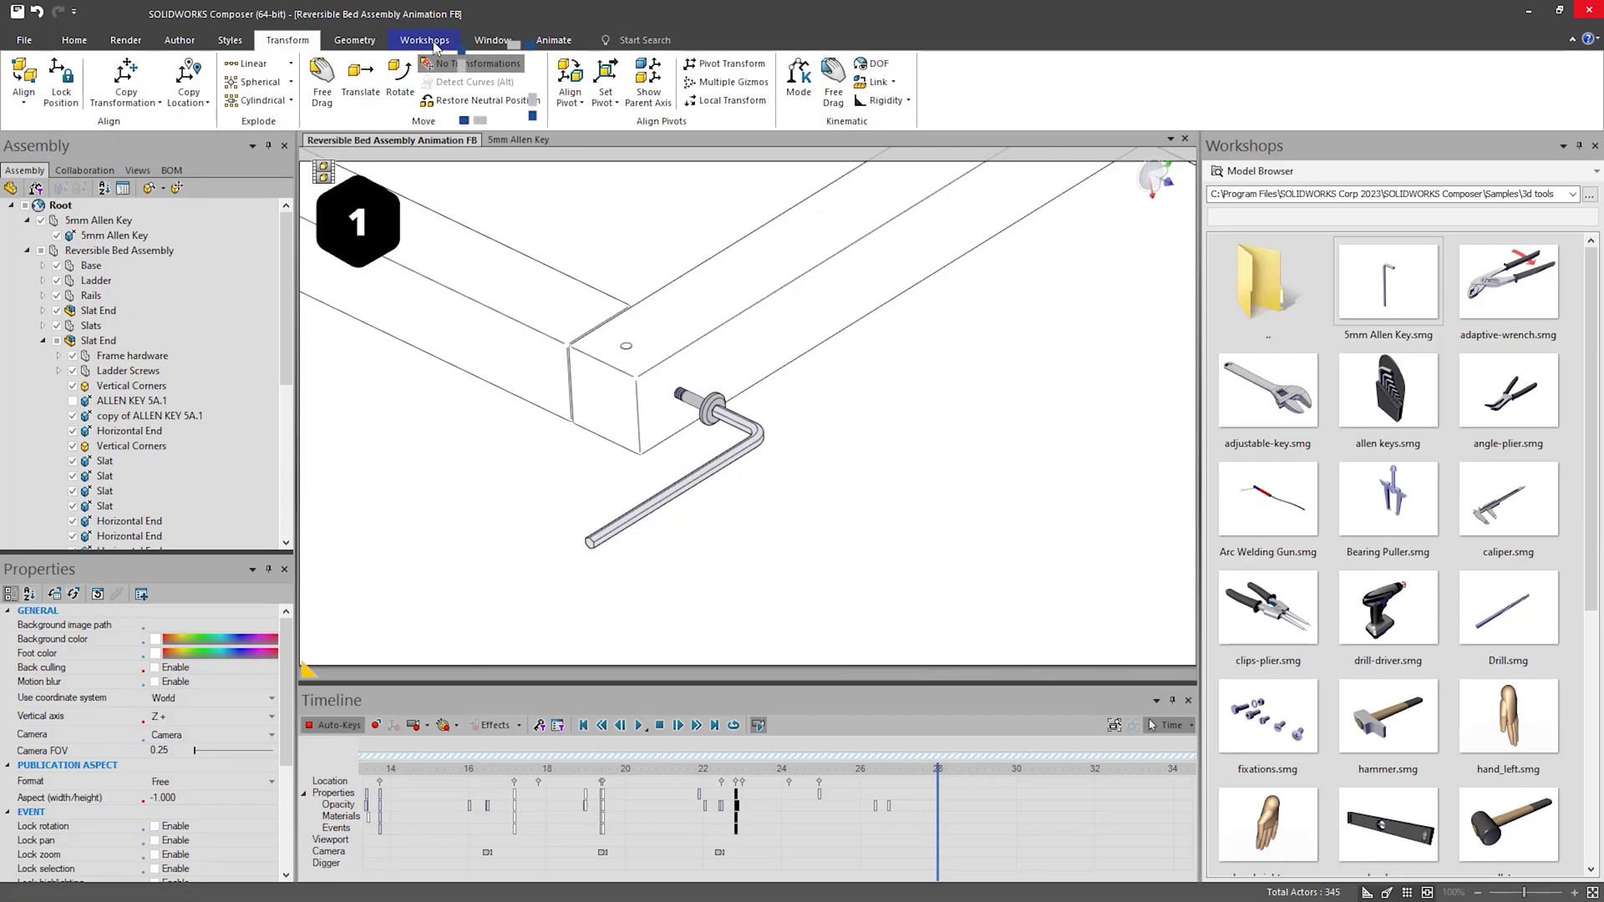
- Bring up the Animation Library and browse the Highlight group's animations
click(435, 43)
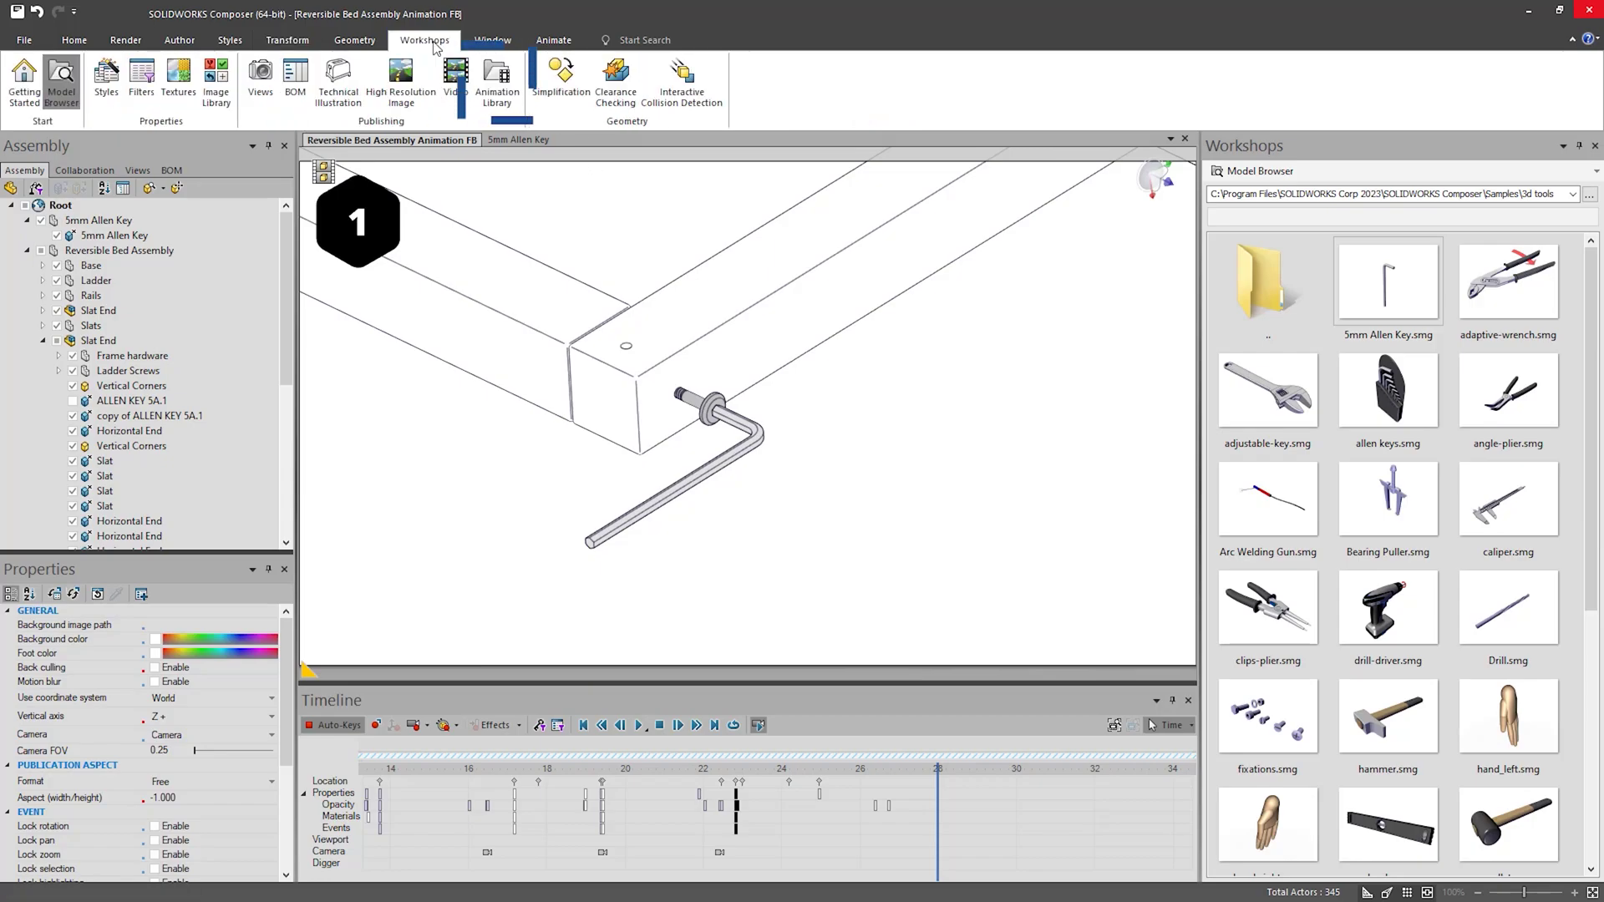
click(506, 97)
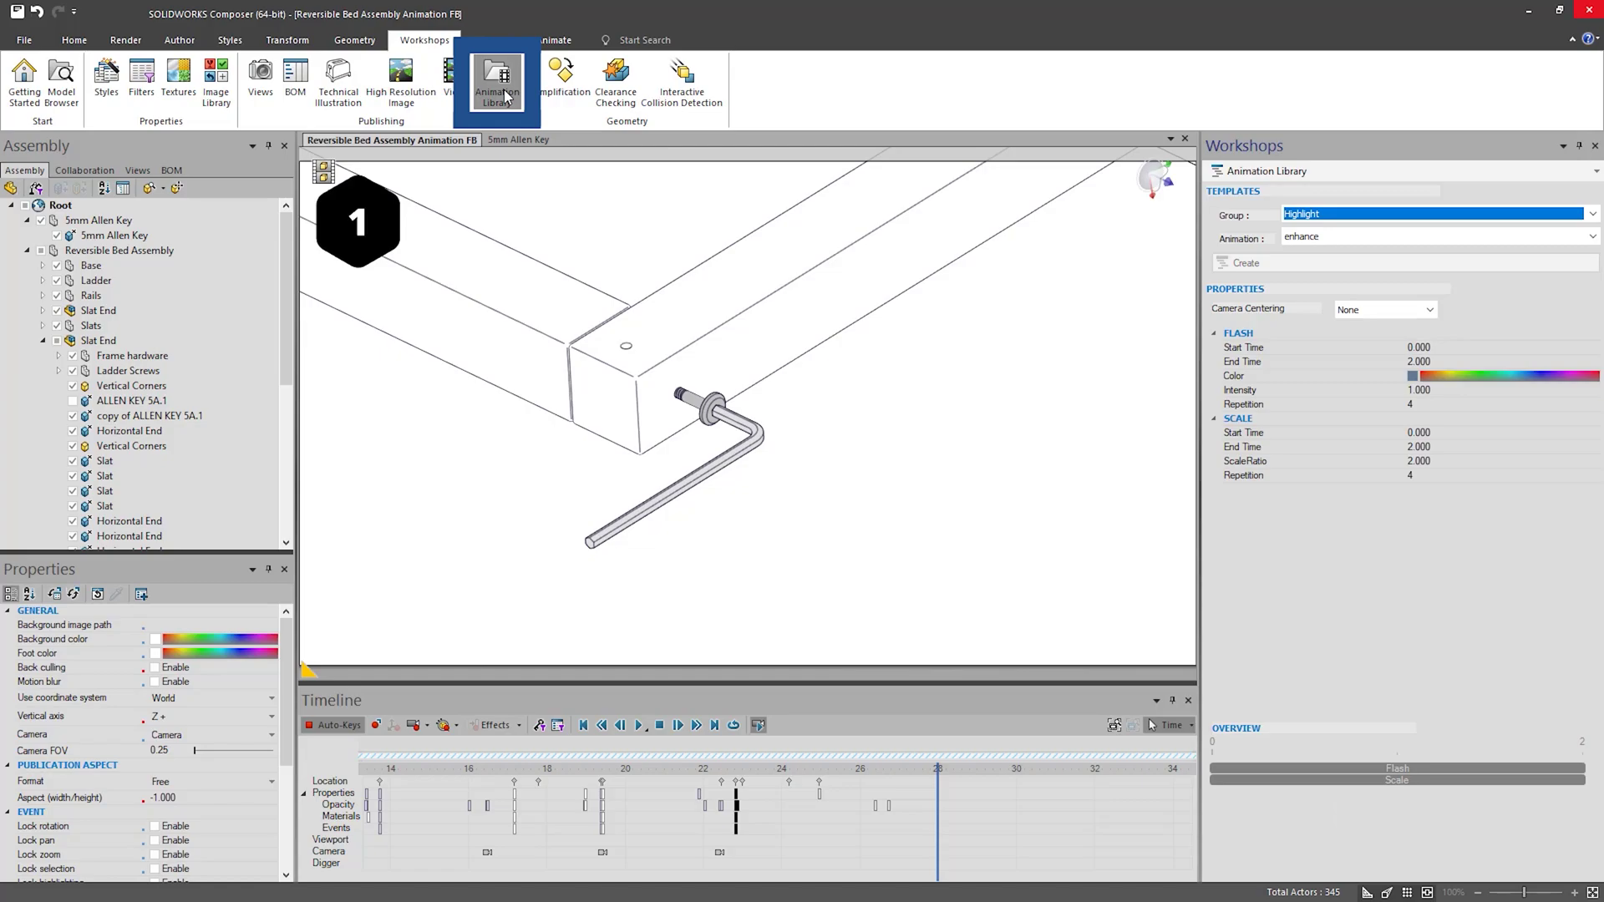
click(1375, 215)
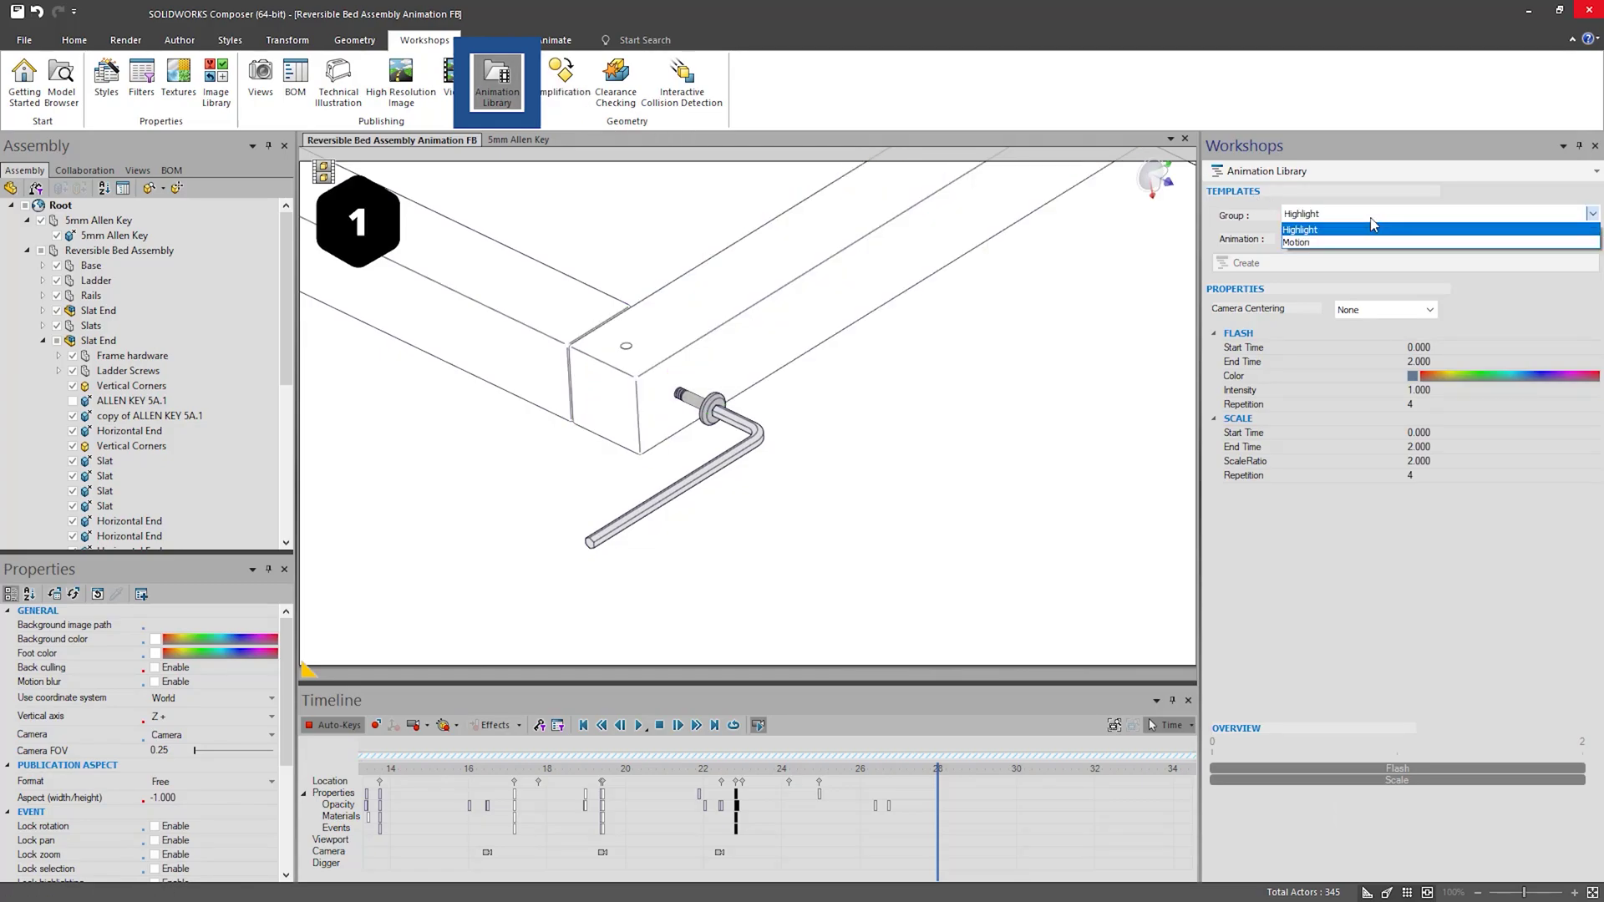
click(1373, 229)
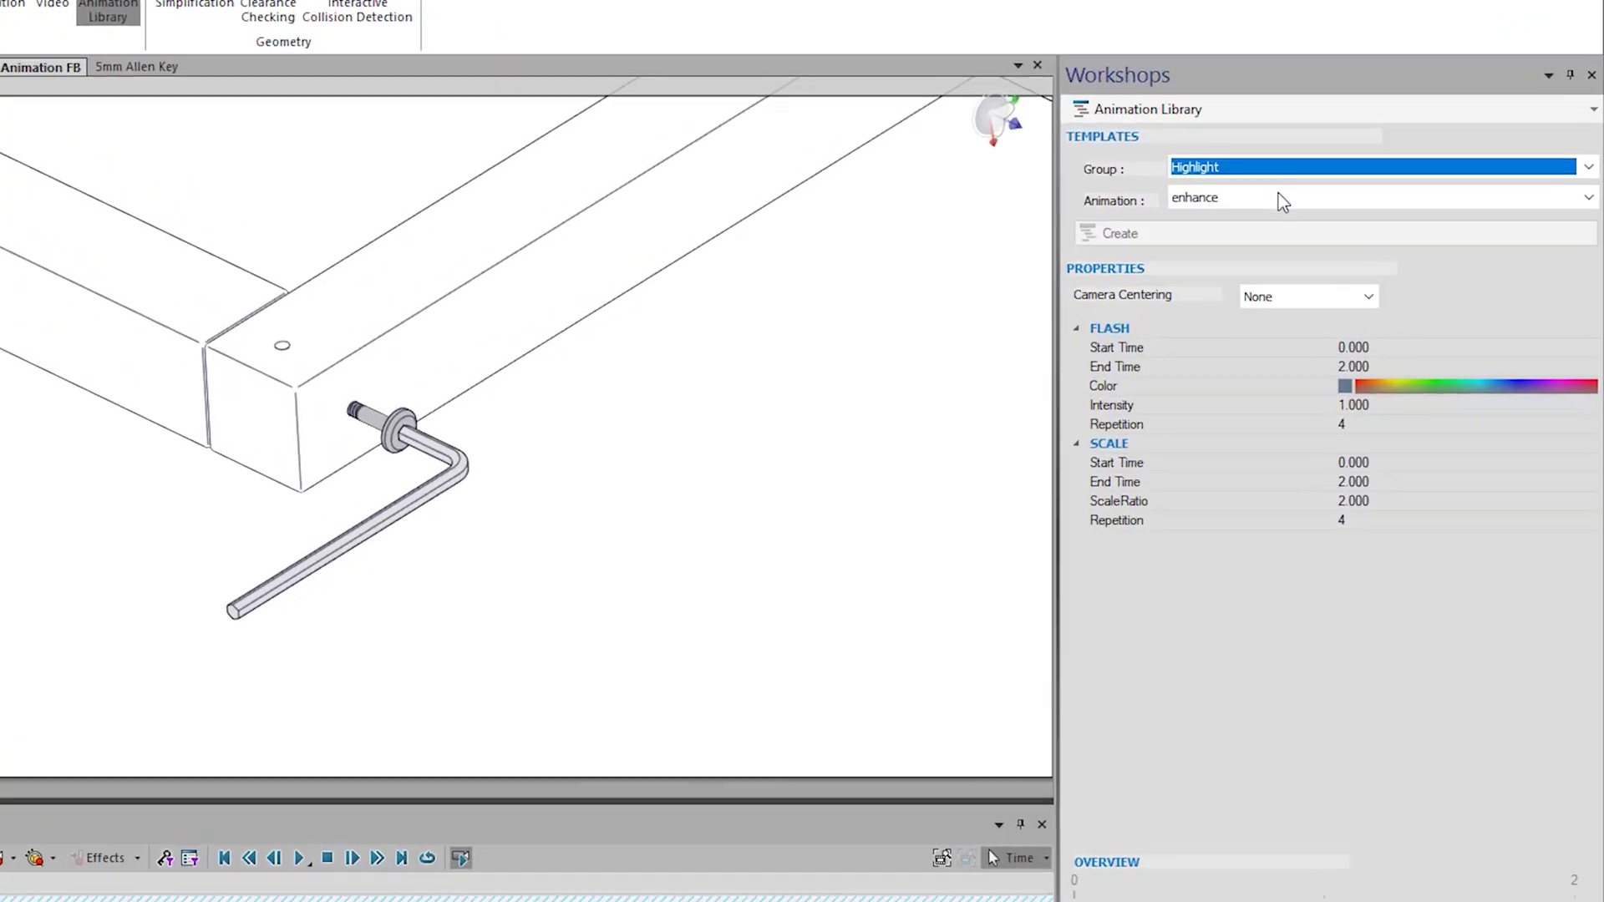
click(1281, 199)
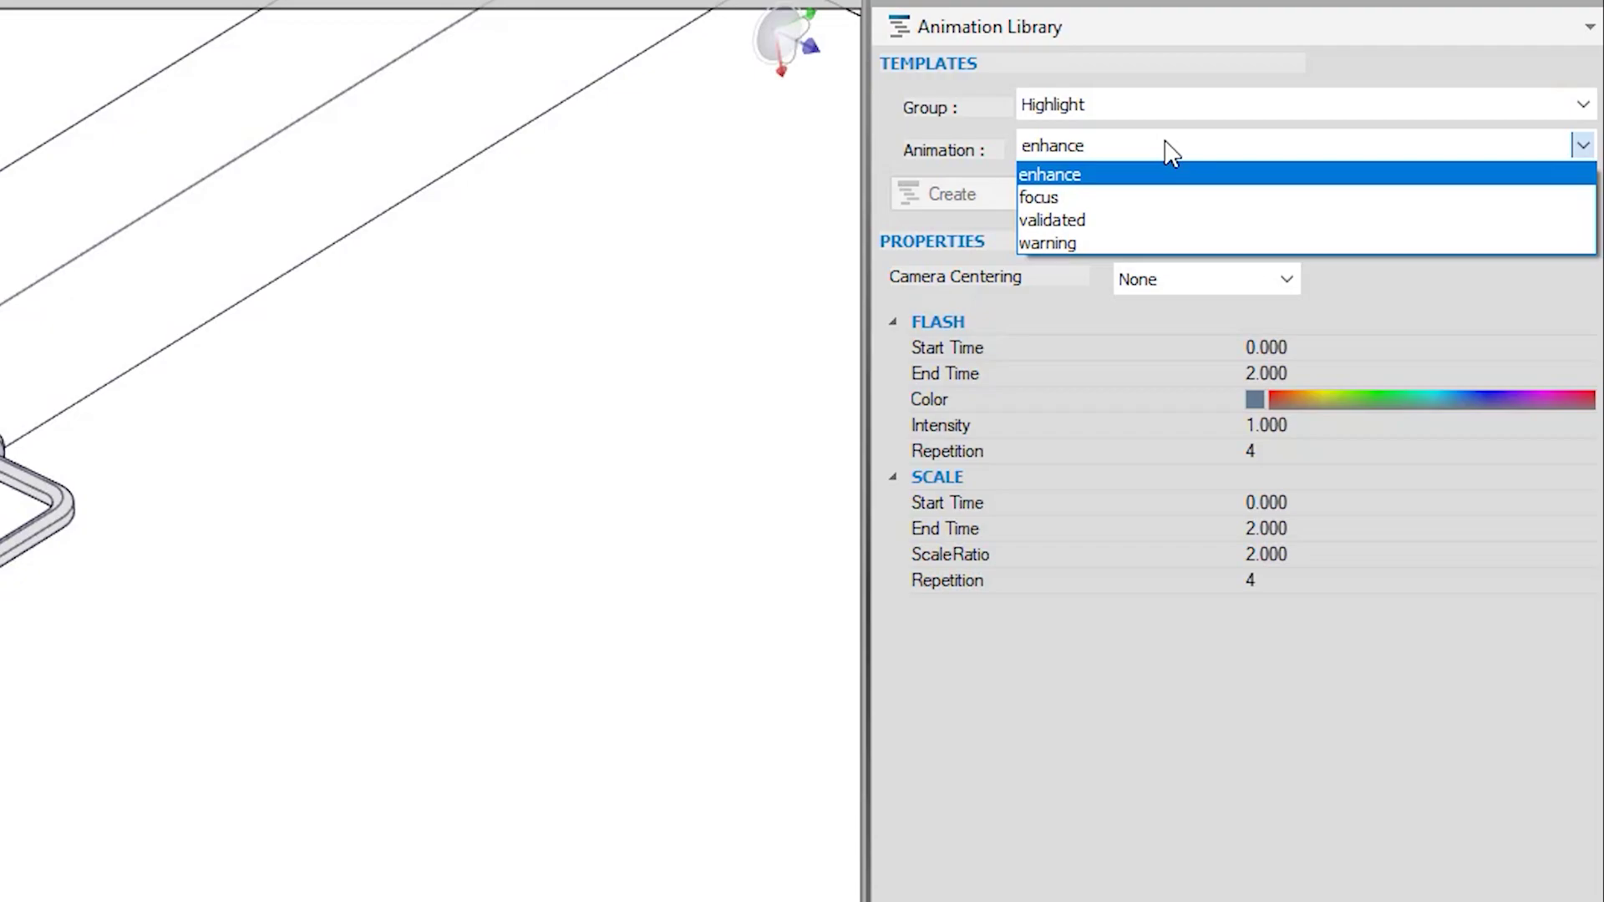
click(1165, 141)
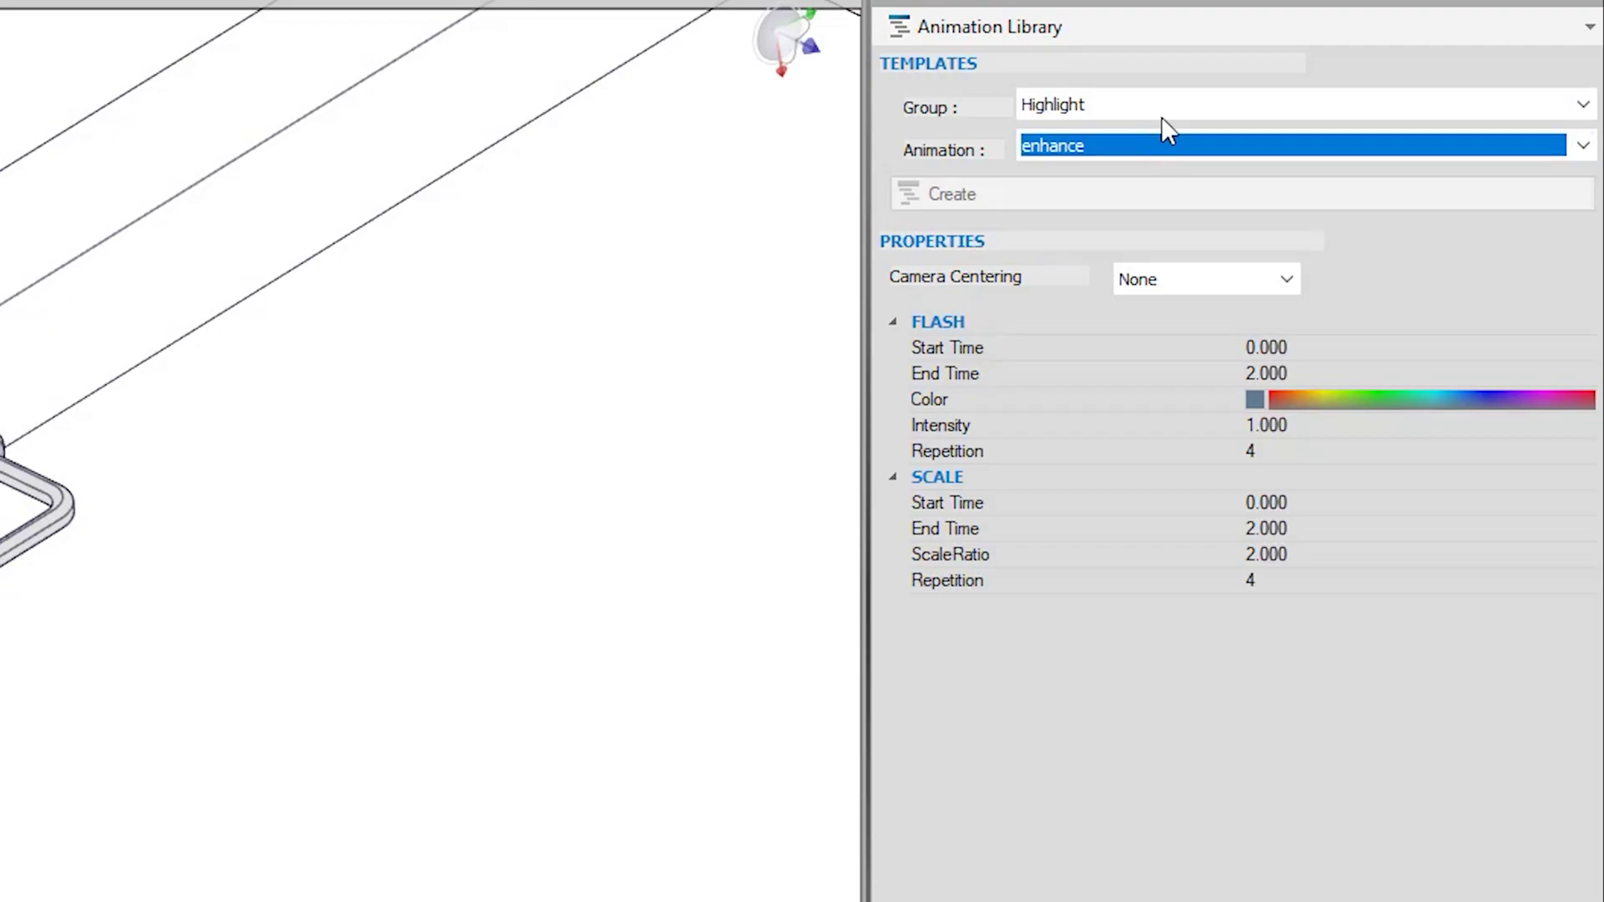
- Set the template group to Motion and choose the screw animation
click(1162, 117)
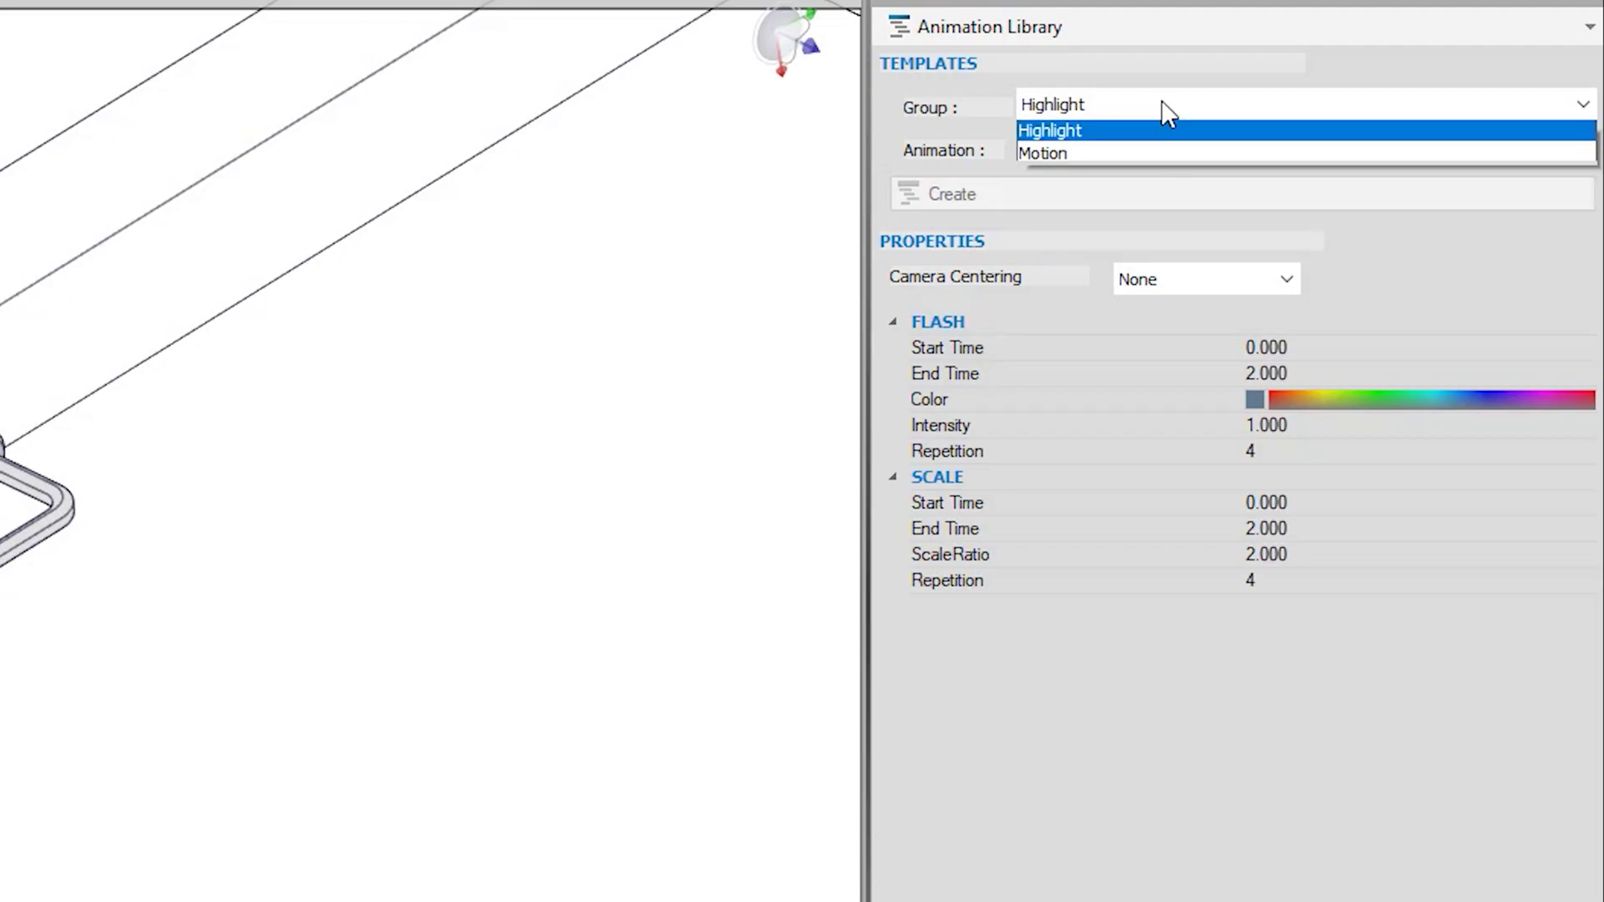
click(1149, 155)
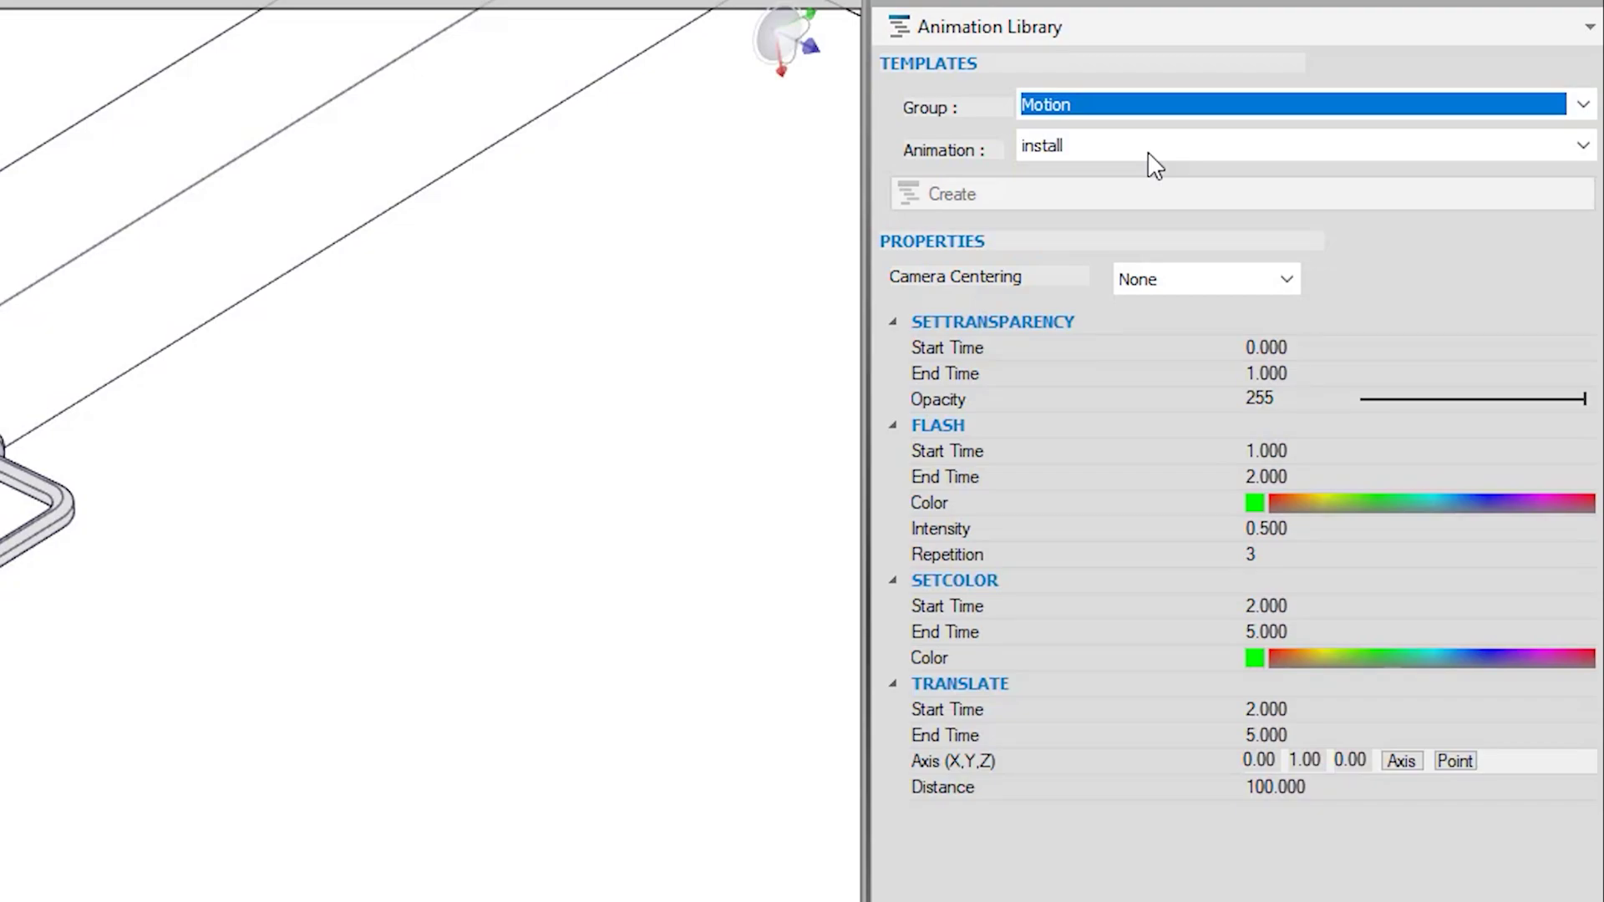
click(1154, 165)
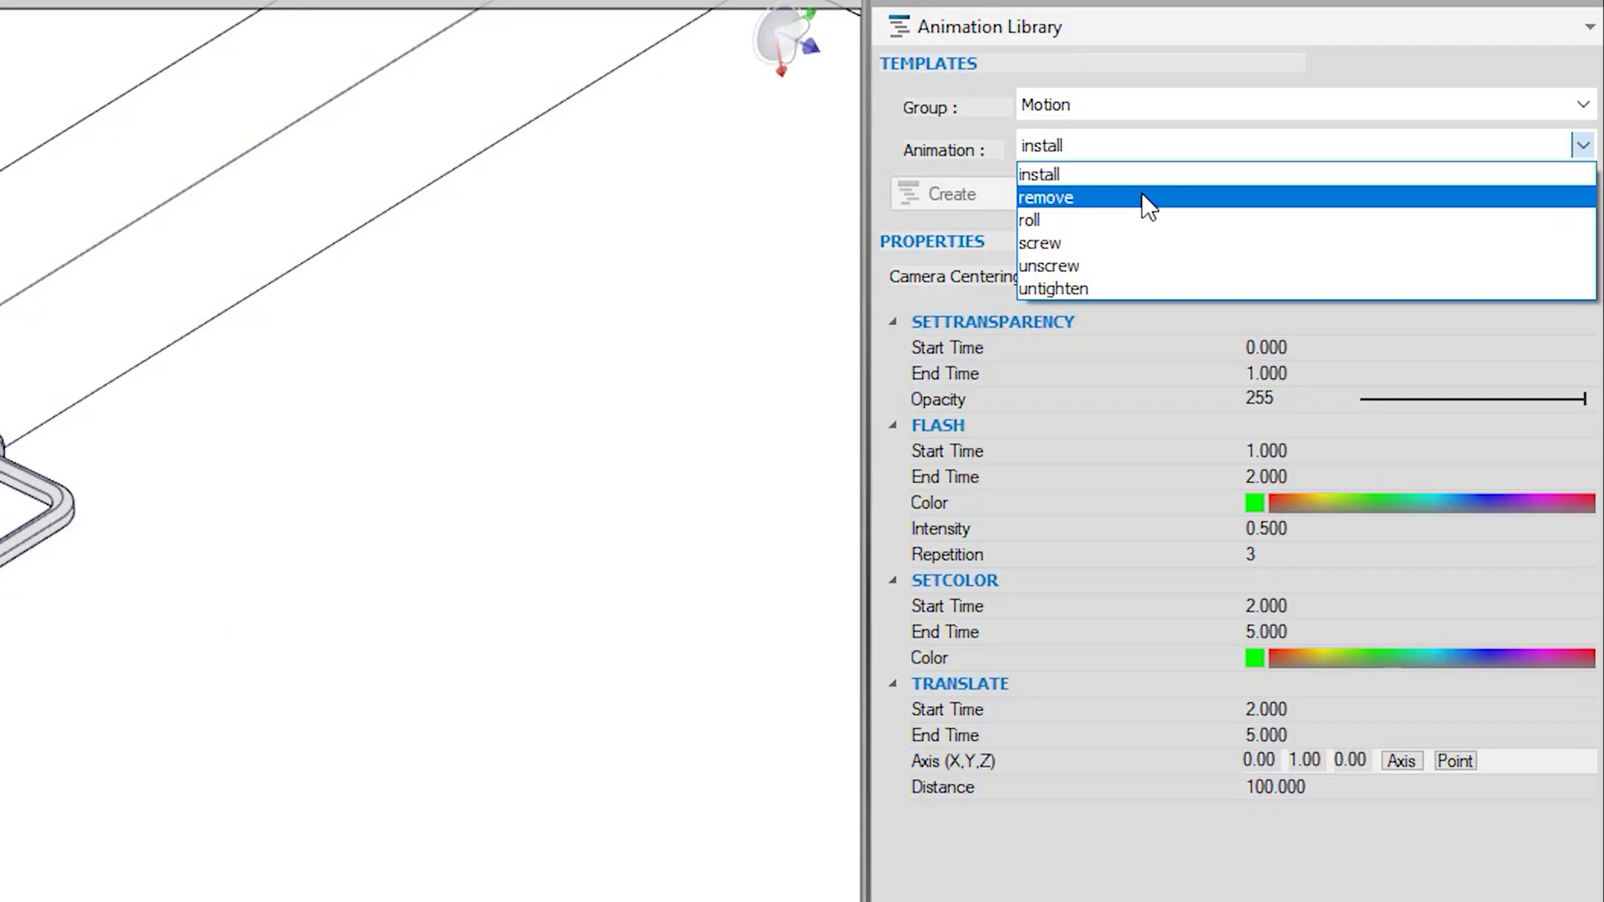
click(1141, 243)
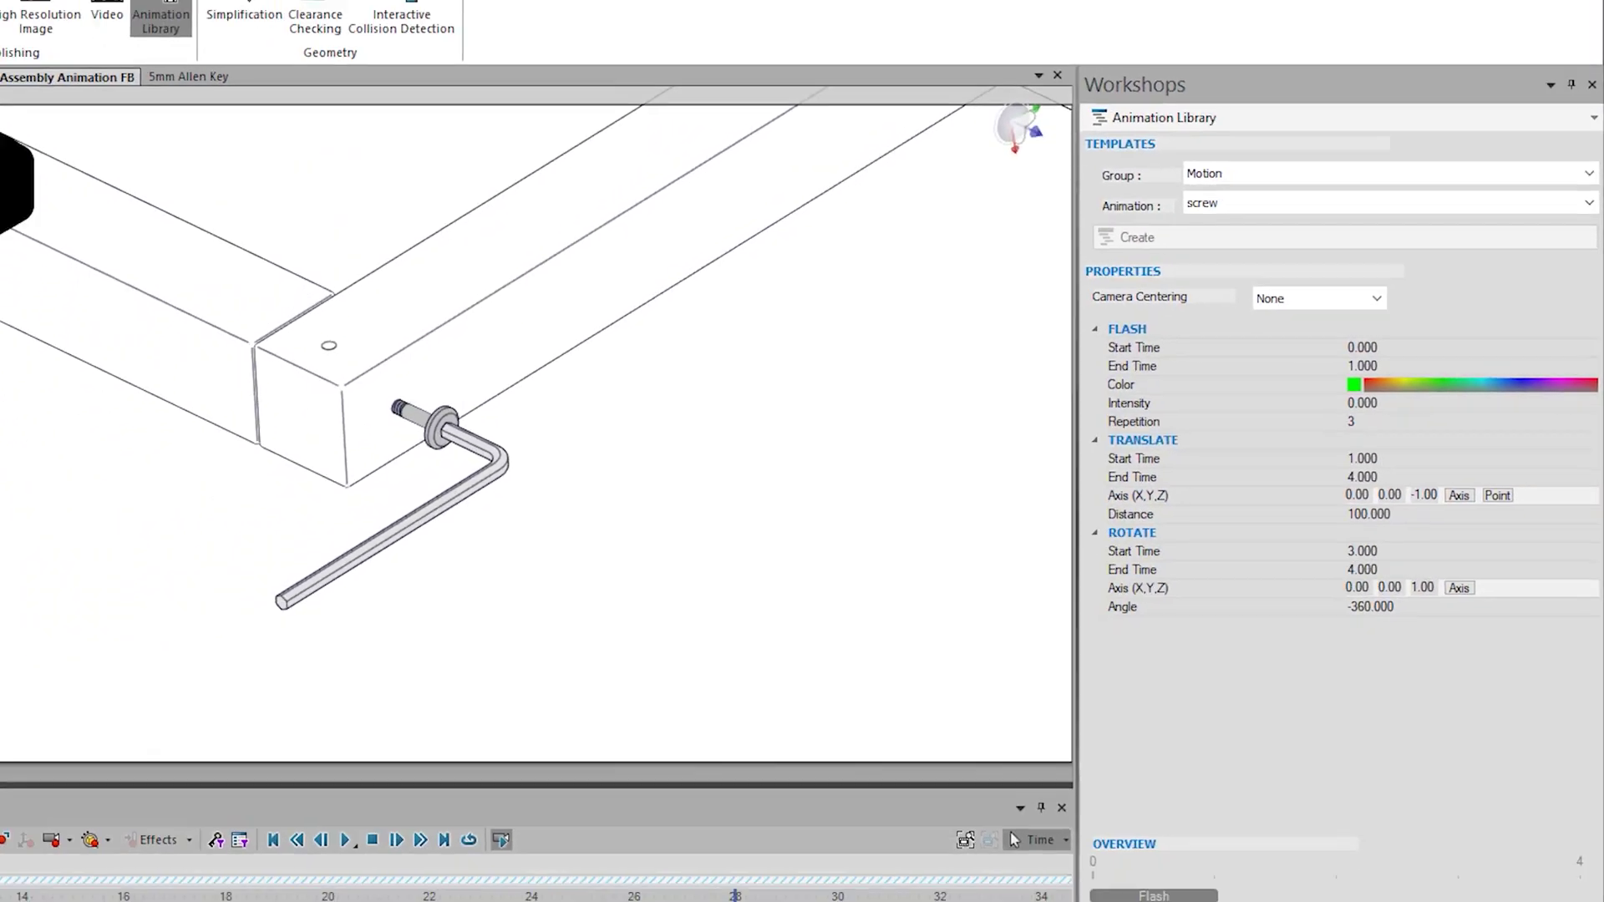
- Enable Translate and select the bed screw together with the 5mm Allen Key
click(287, 39)
click(360, 80)
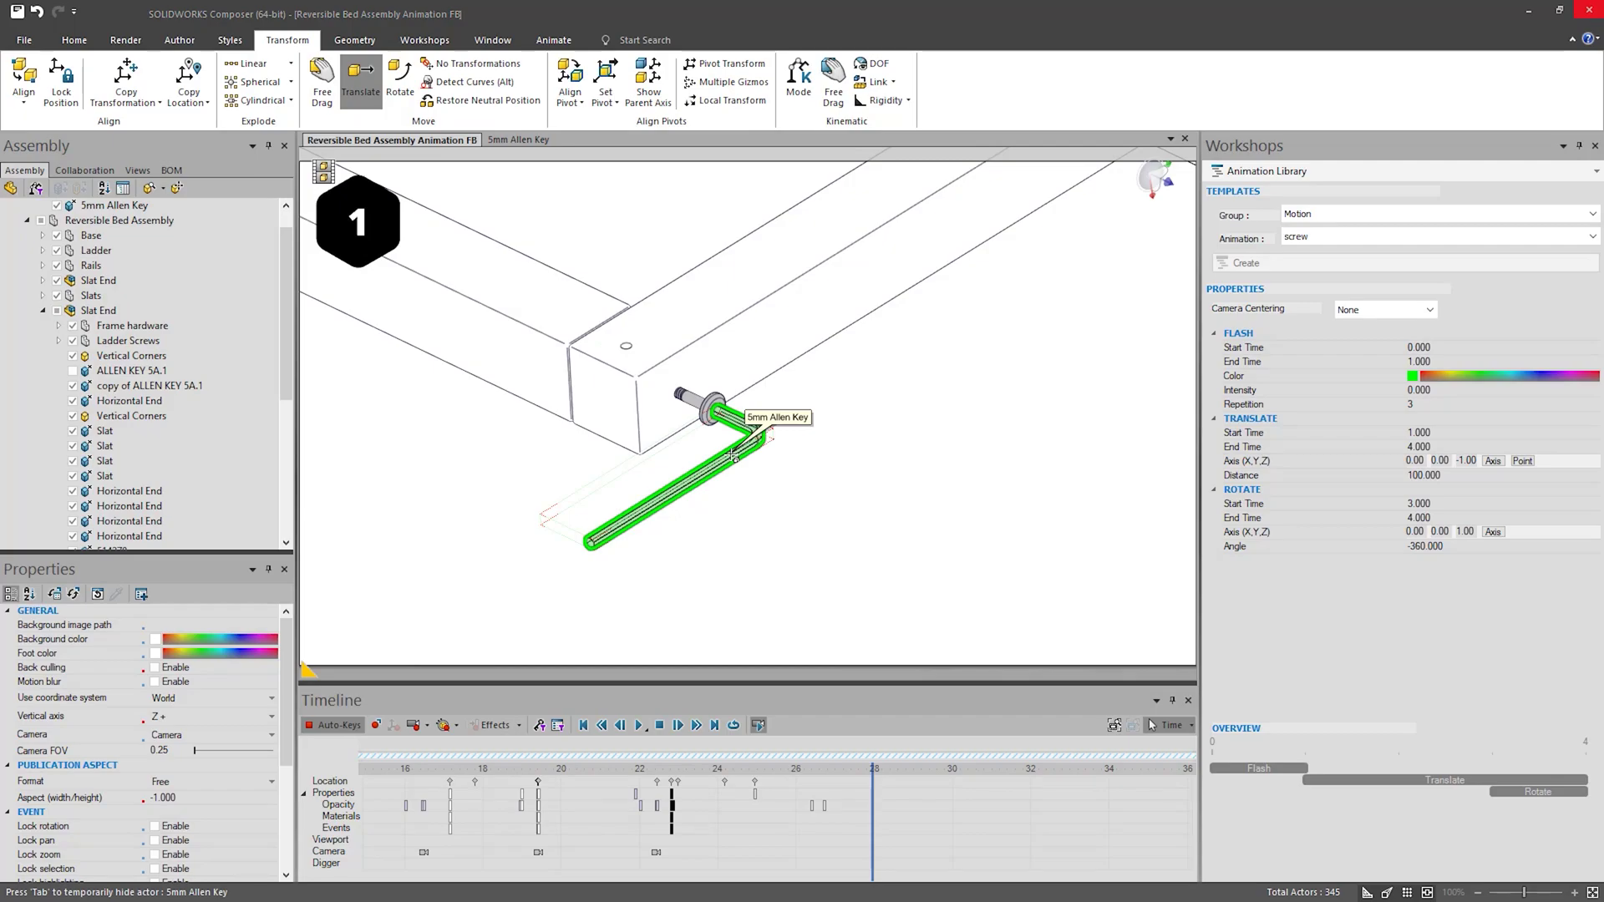
click(733, 456)
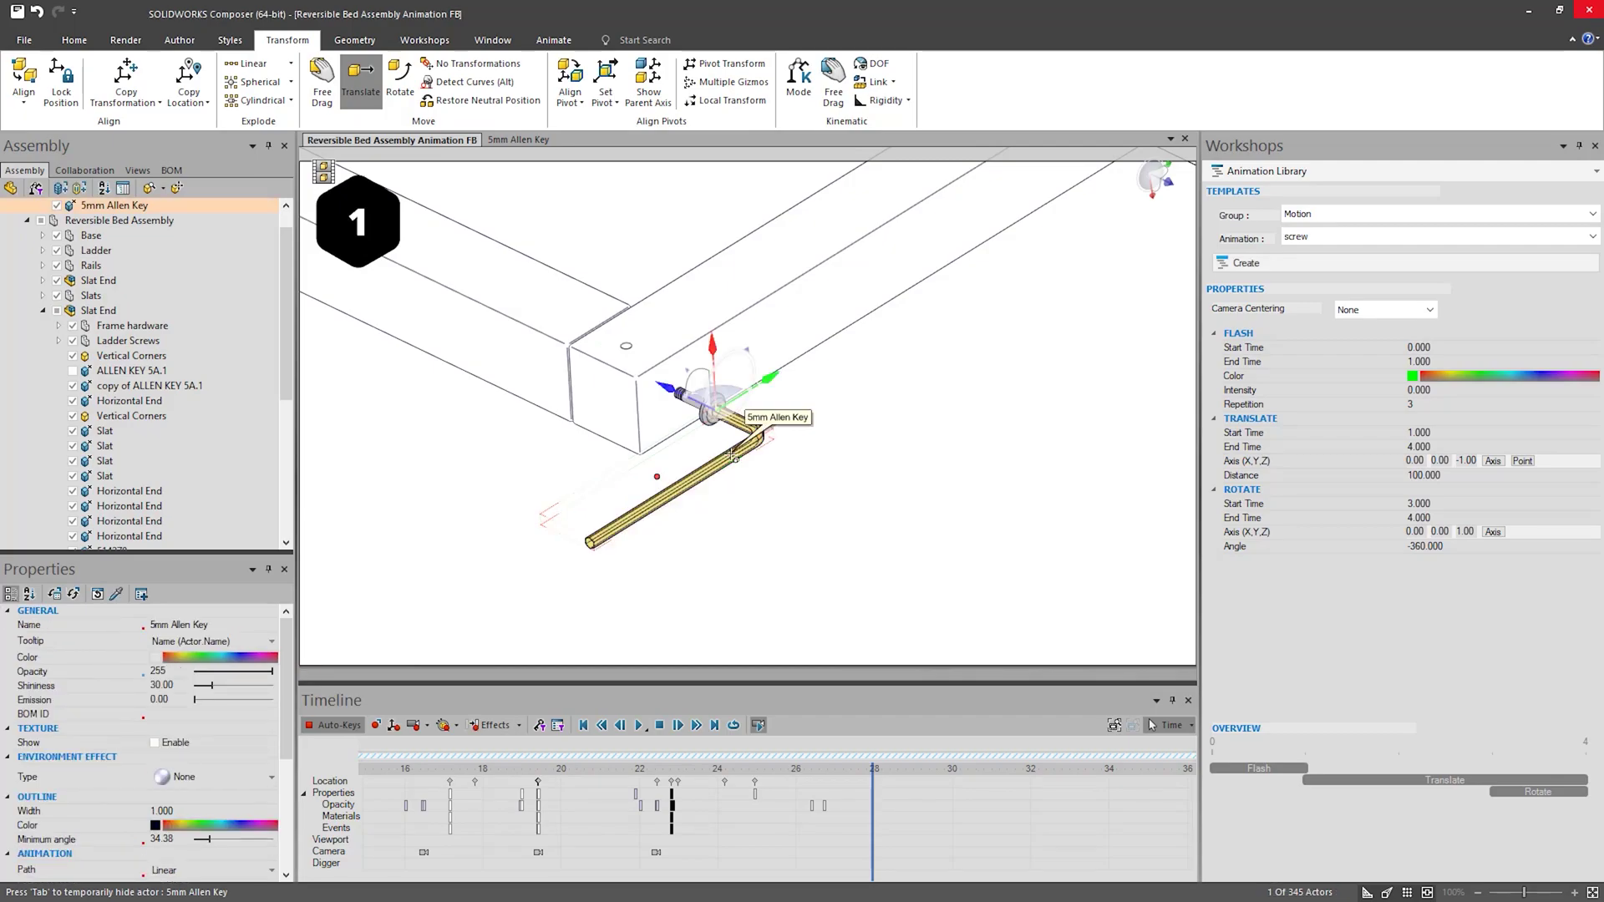
click(747, 505)
click(688, 407)
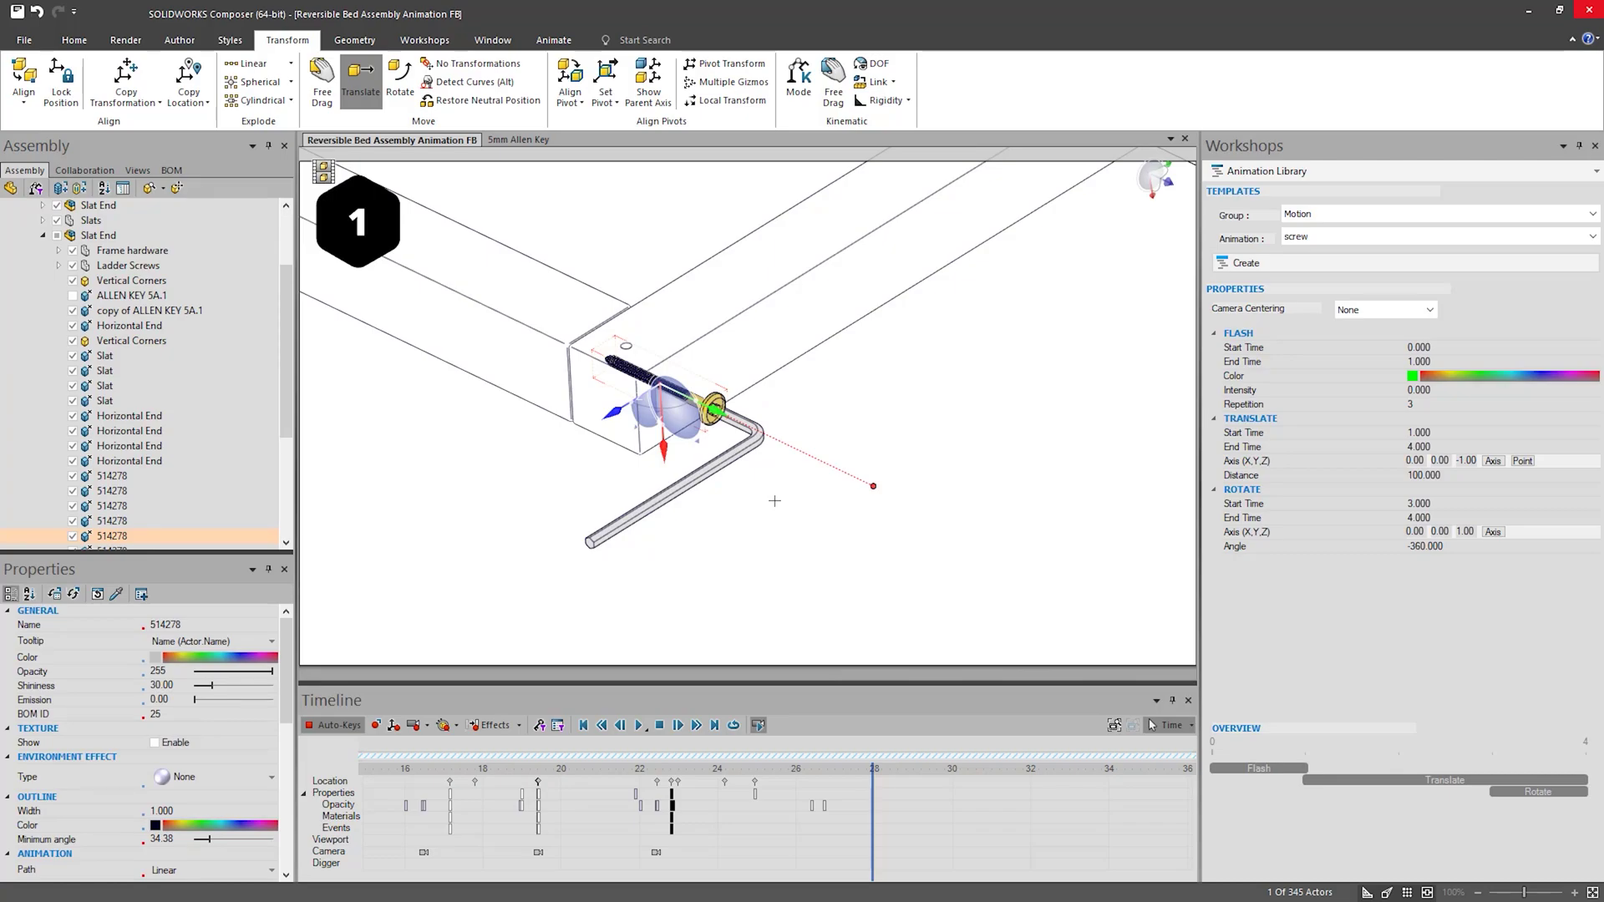
click(728, 469)
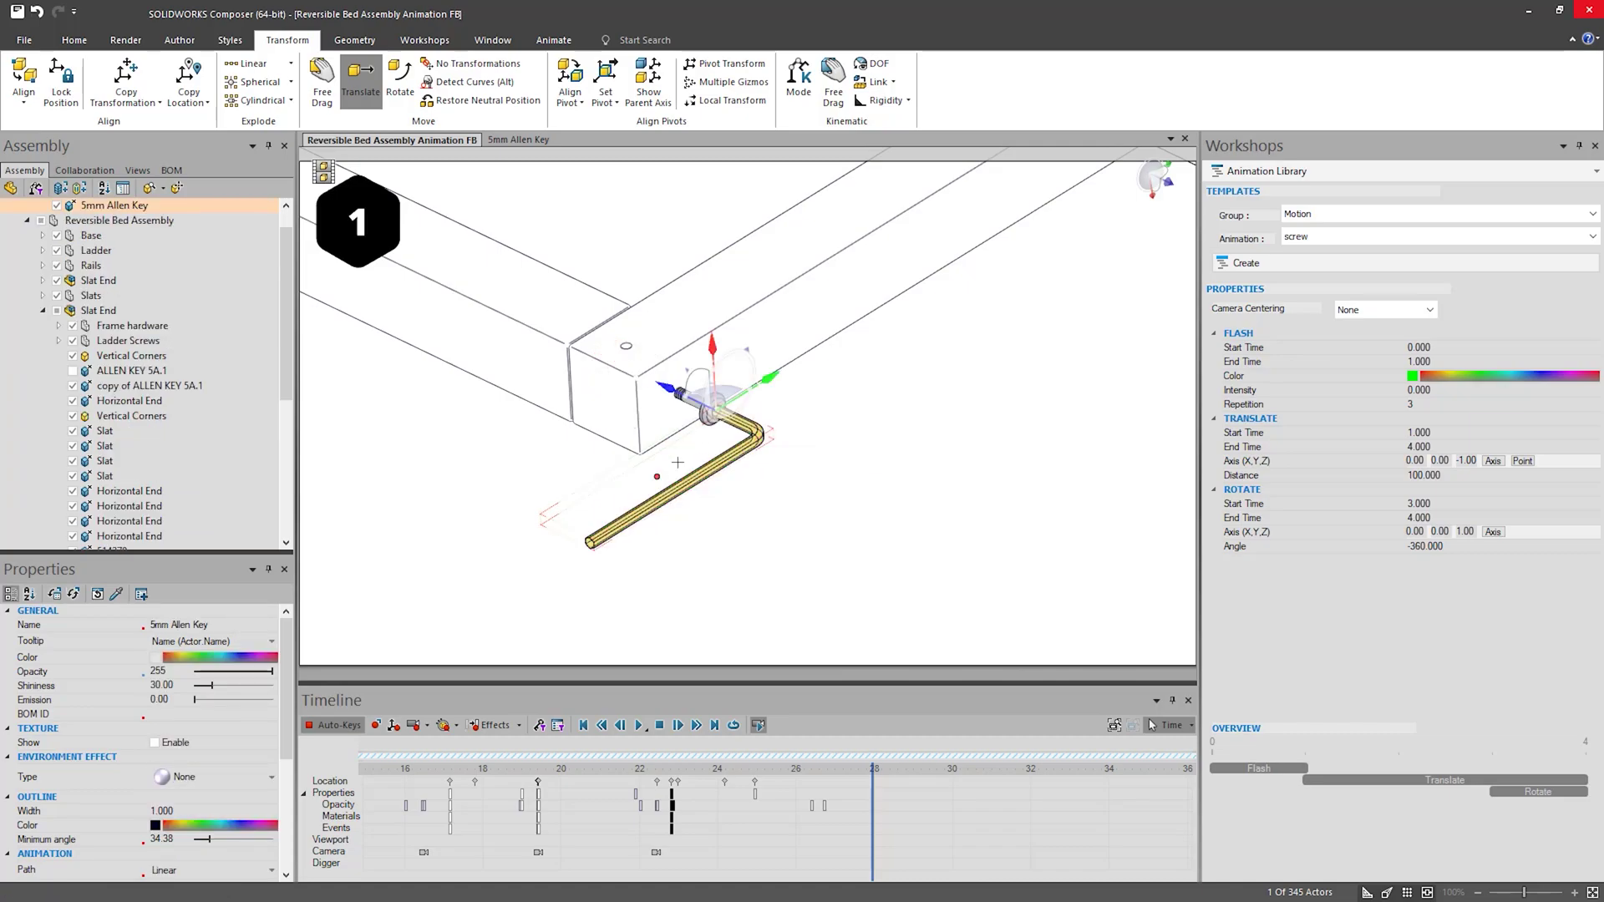
click(708, 440)
click(689, 407)
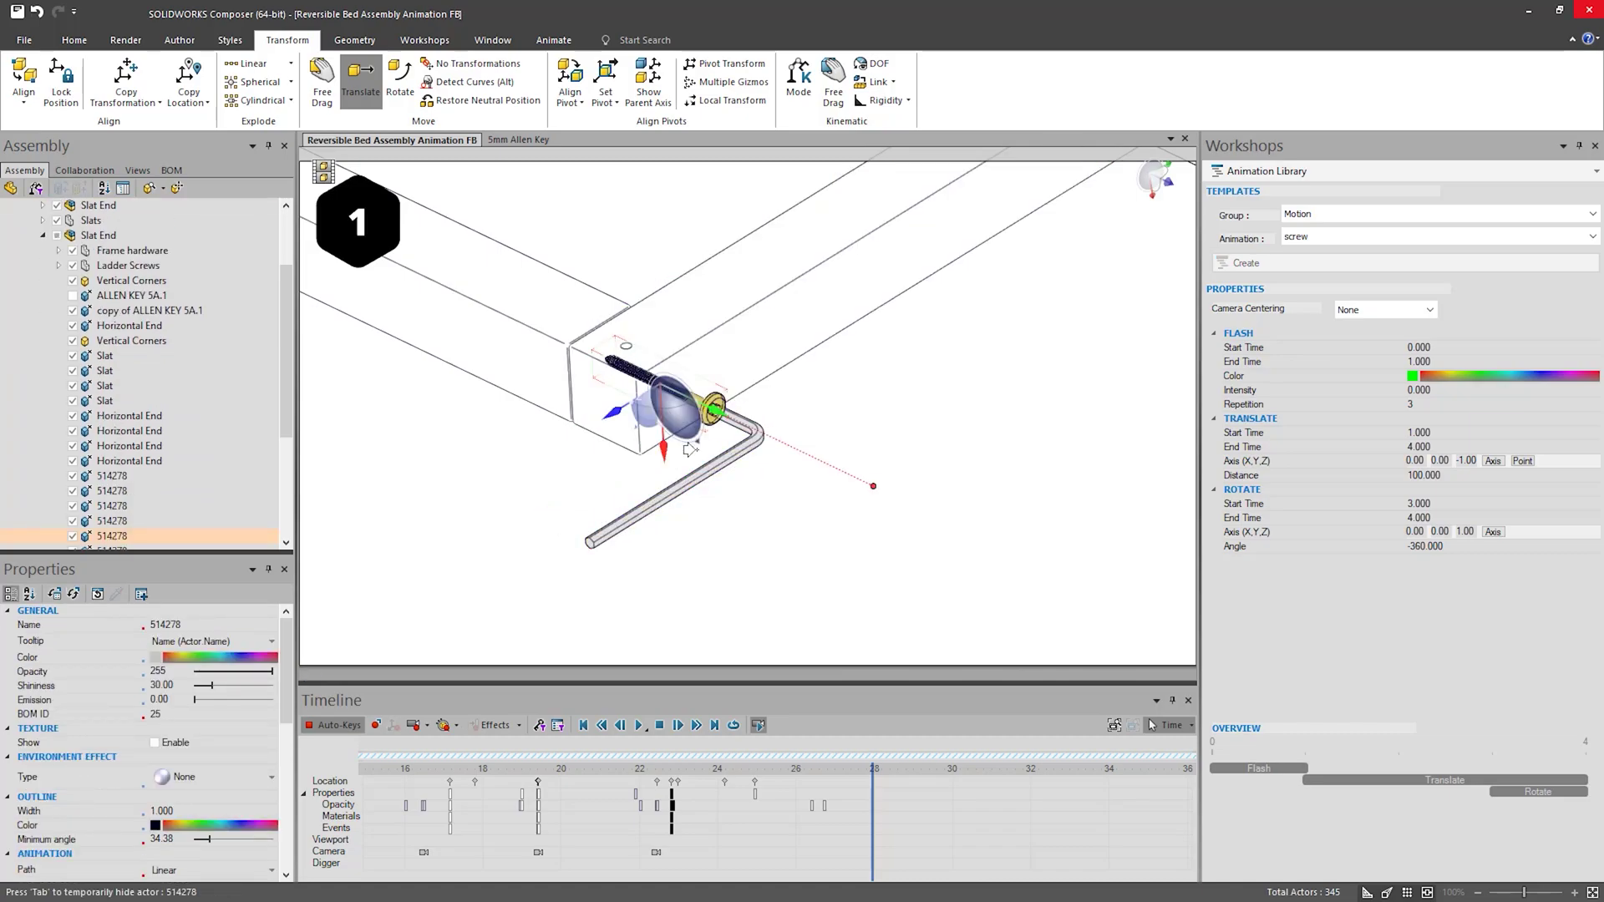
ctrl+click(697, 477)
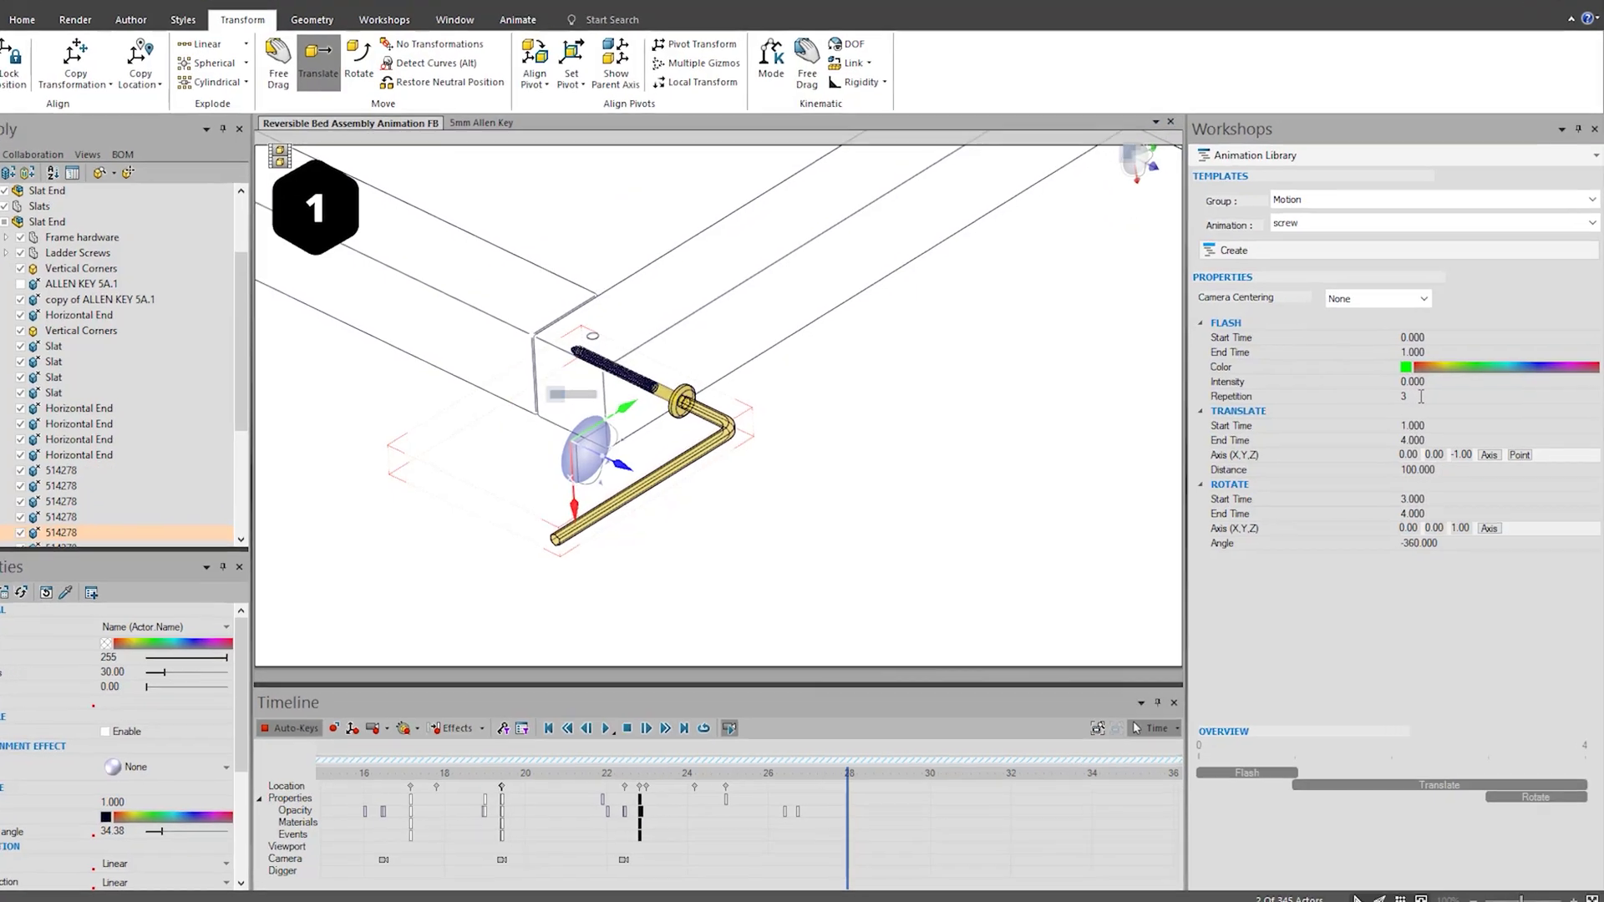
- Set the Translate motion to run 0–2 s with a distance of 20
click(1421, 397)
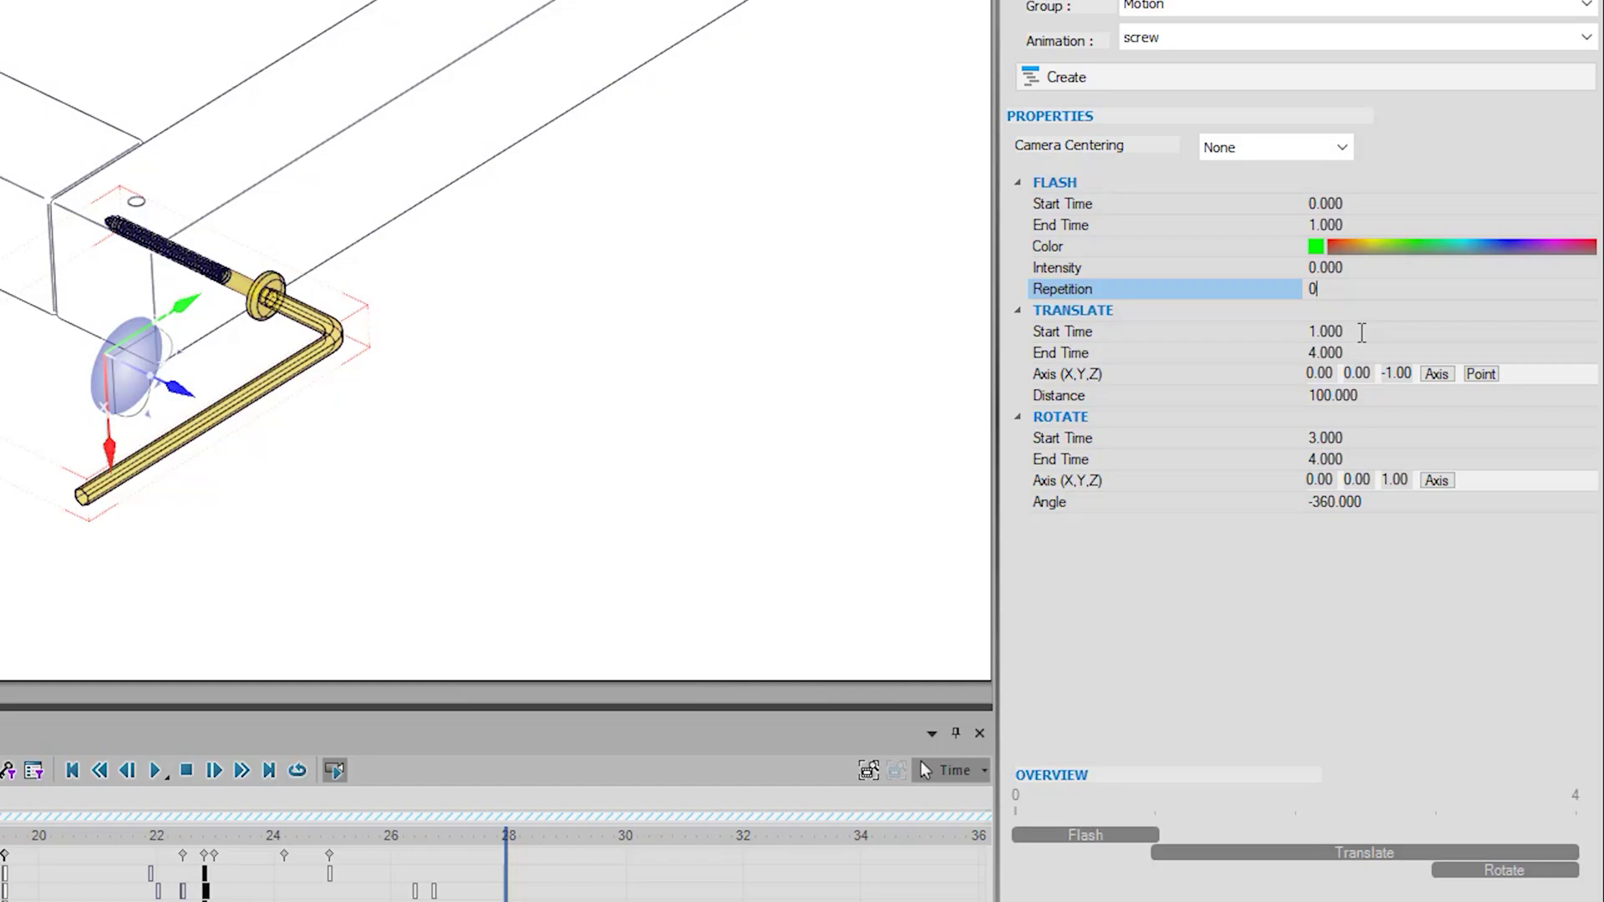
click(1362, 332)
double_click(1362, 332)
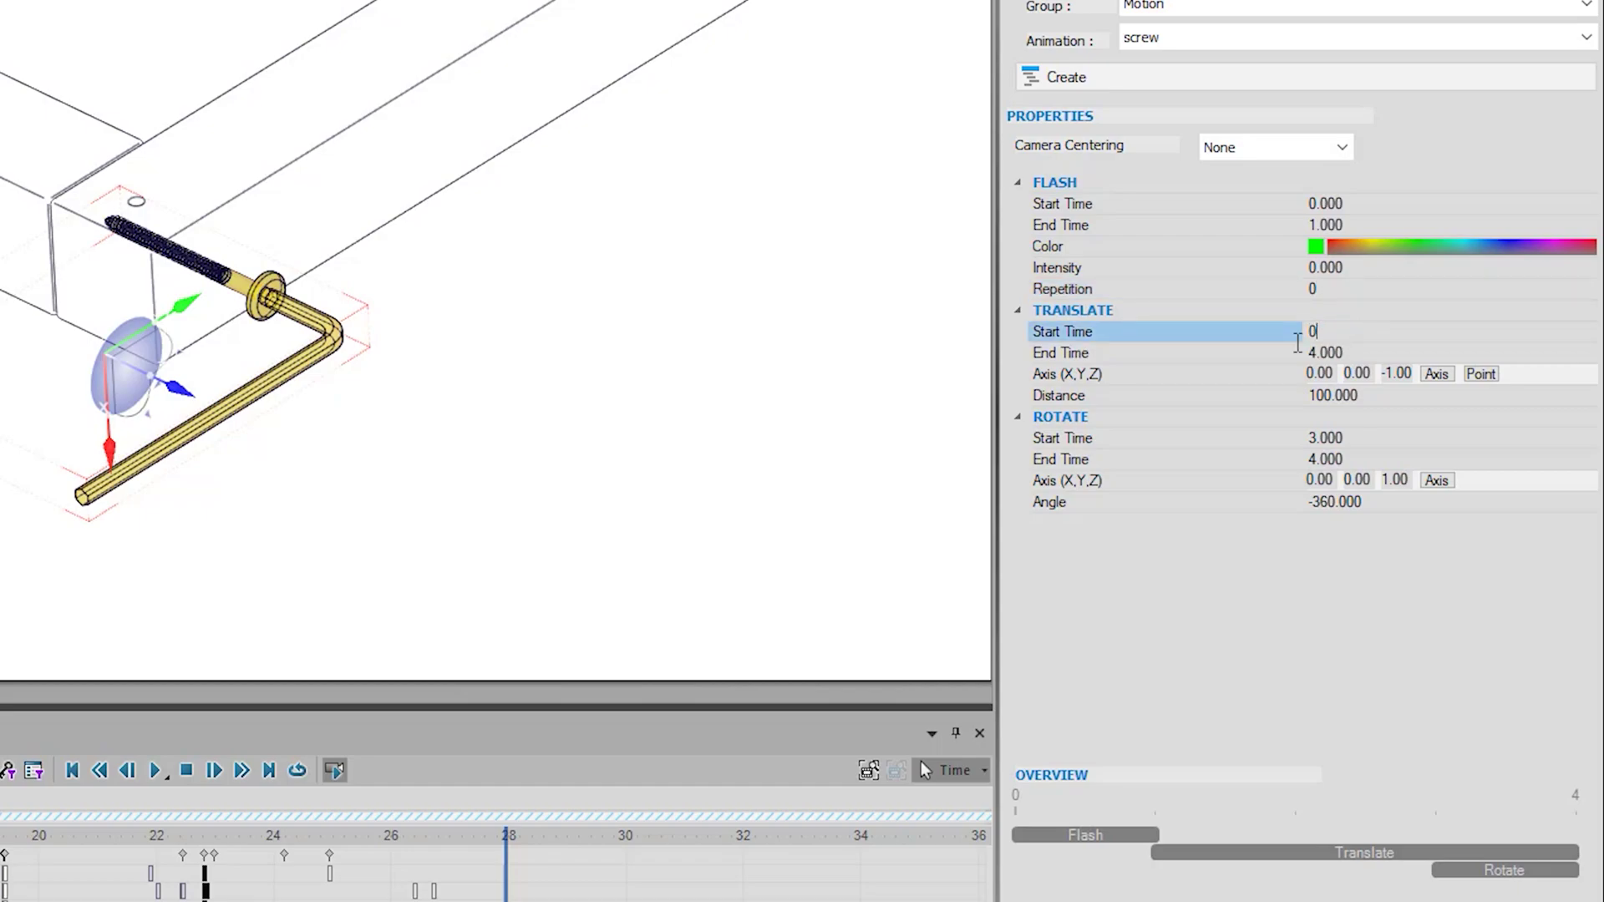
click(1287, 354)
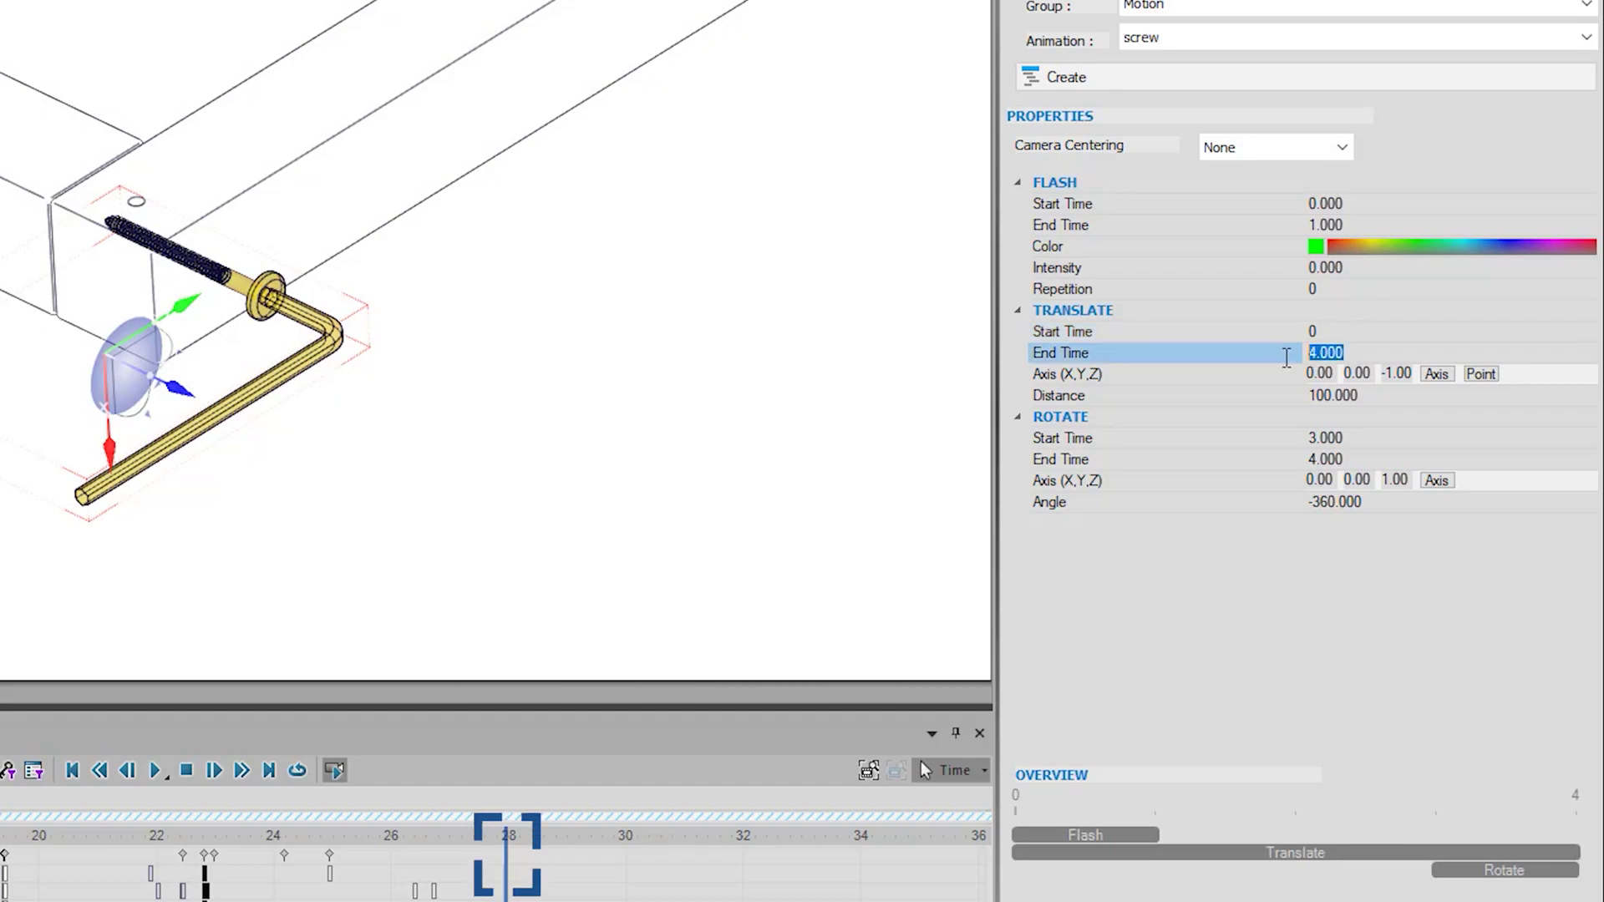
text(2)
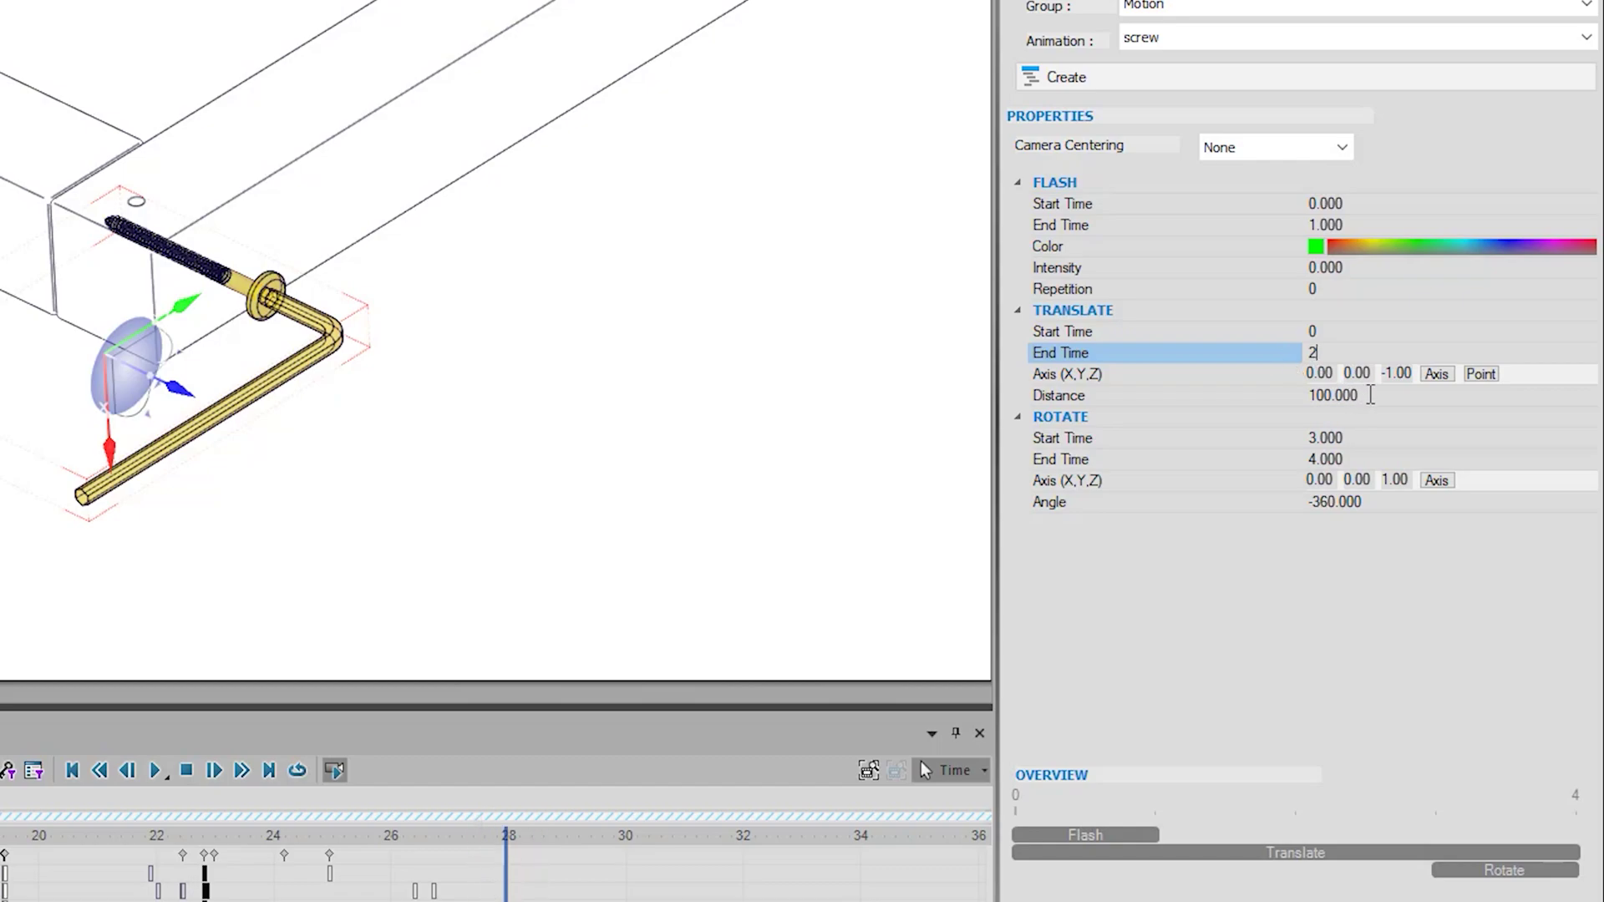
click(1370, 394)
text(20)
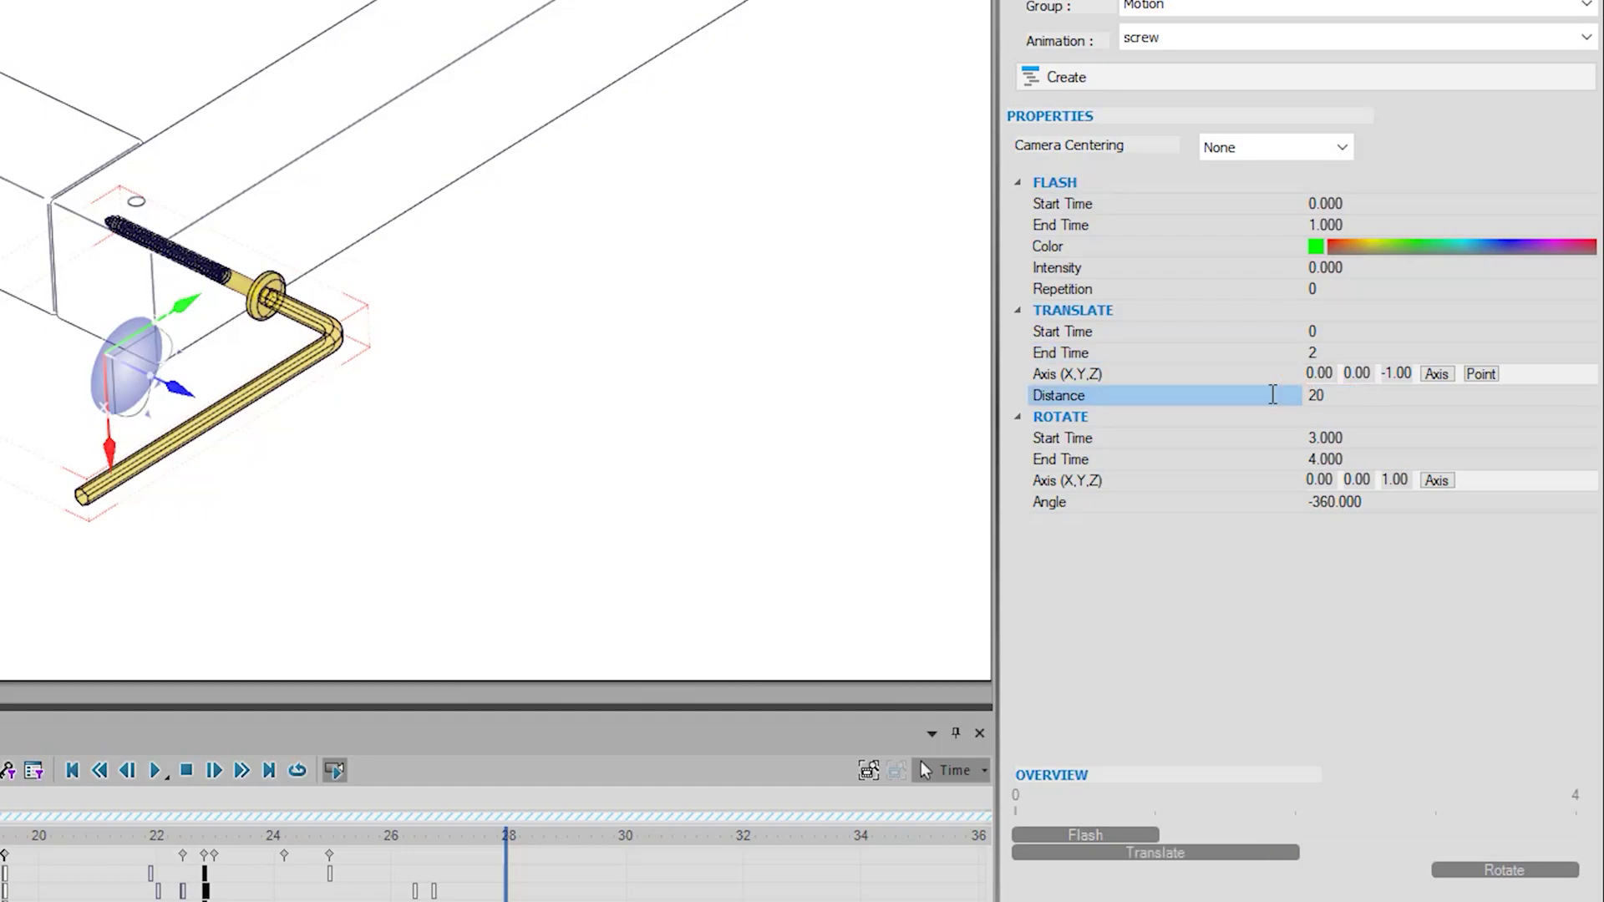
click(1354, 438)
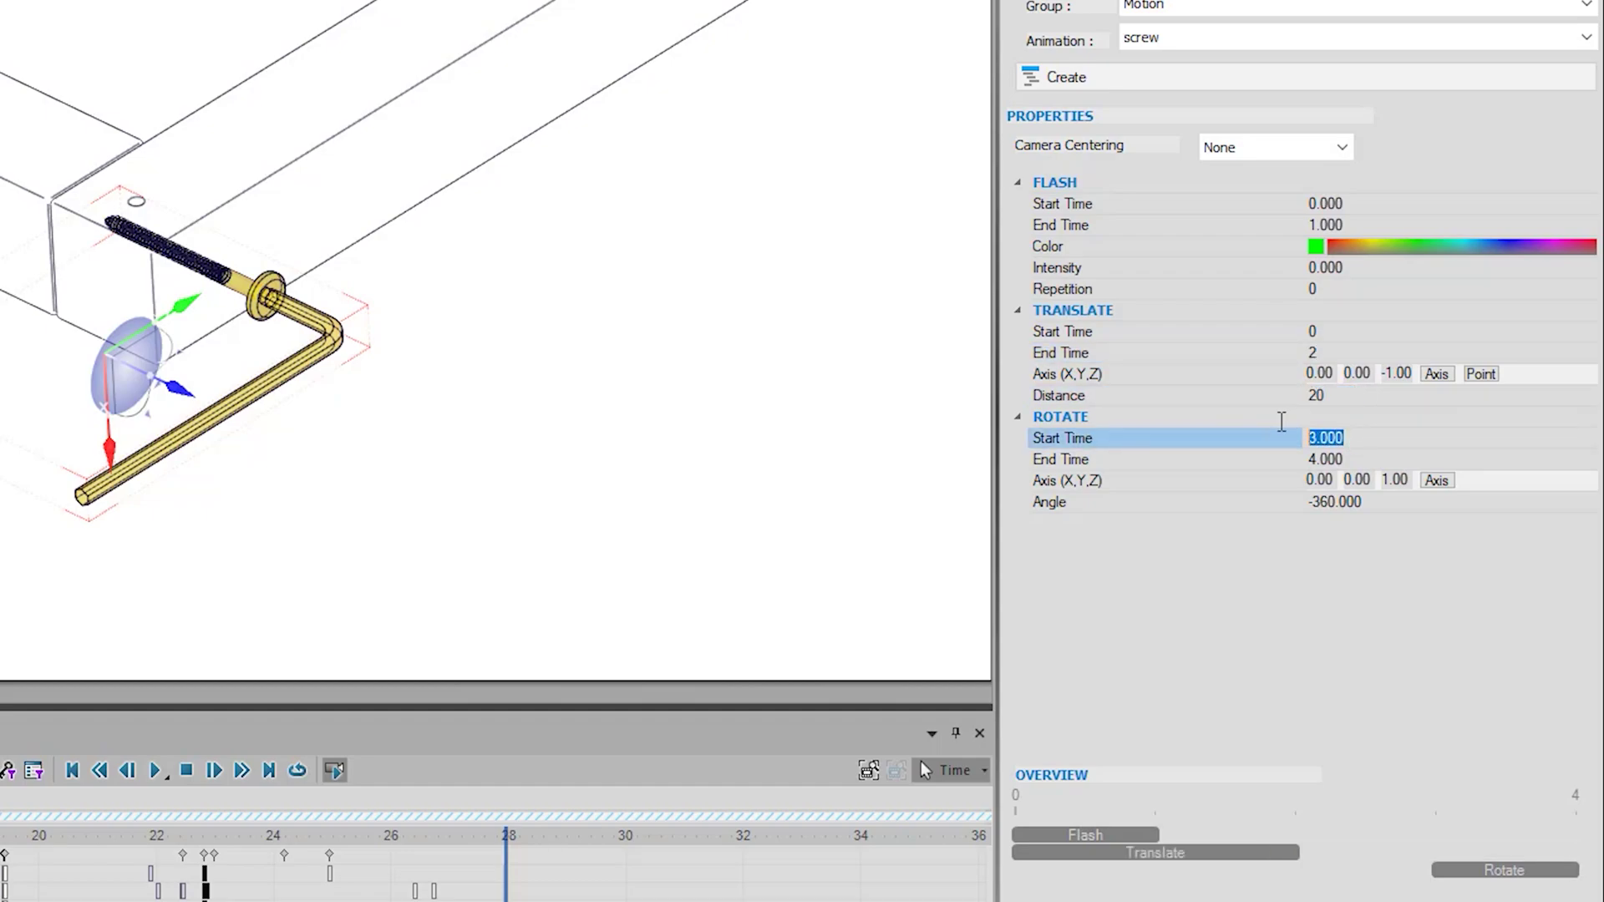
- Set Rotate to 0–2 s about the screw's axis with a 720° angle
text(0)
click(1288, 457)
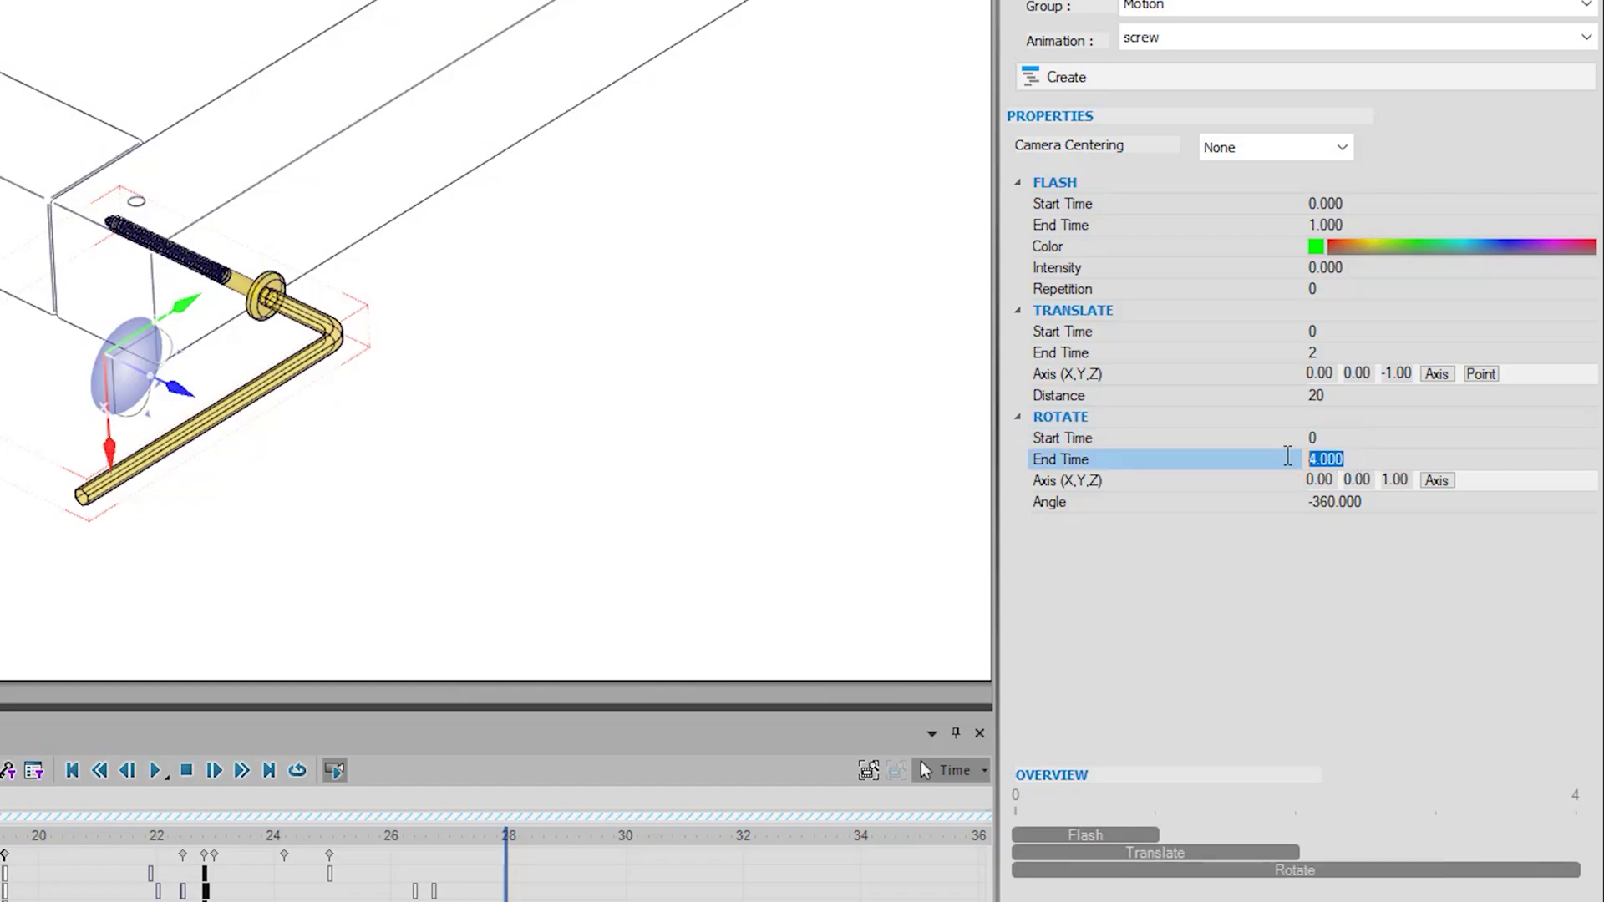
text(2)
click(1437, 482)
scroll(297, 301, up, 5)
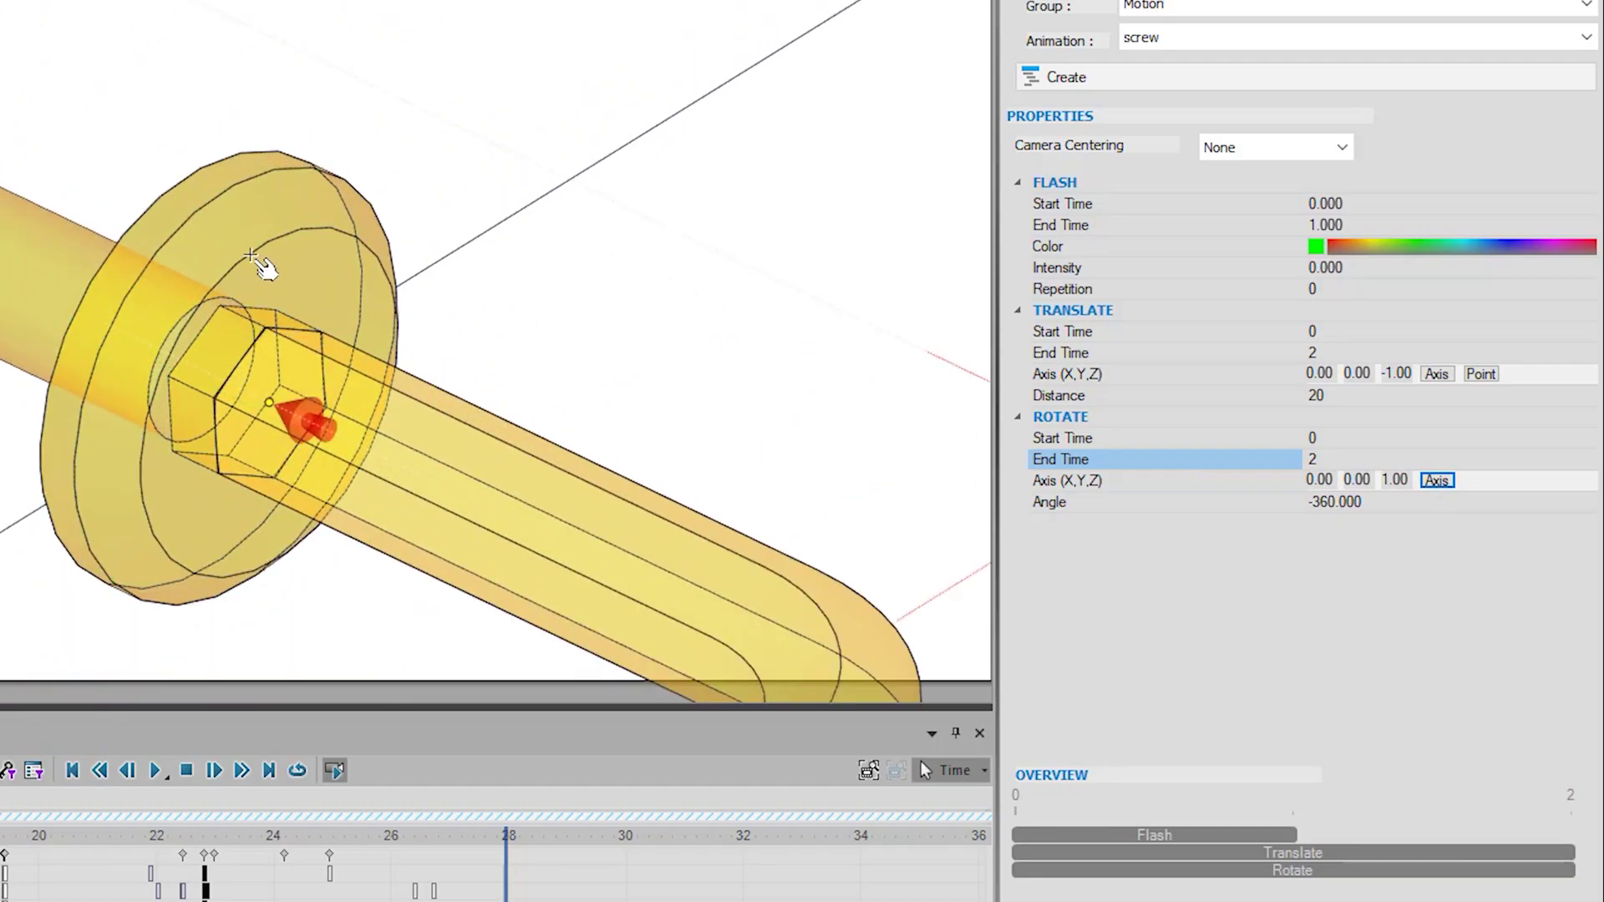
click(251, 255)
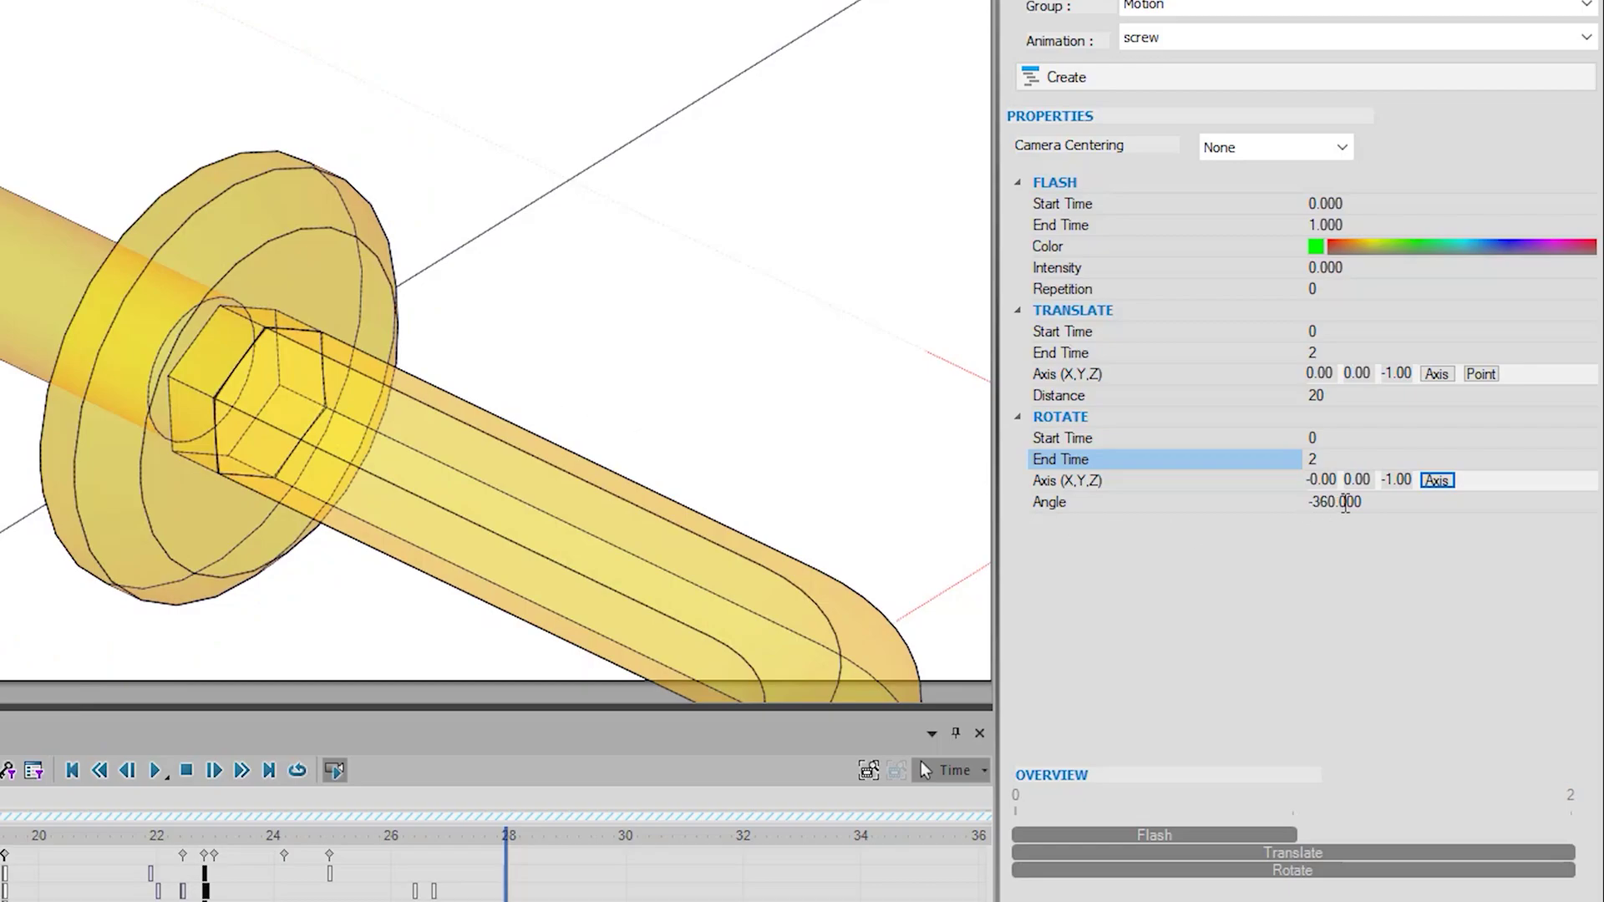
click(1368, 501)
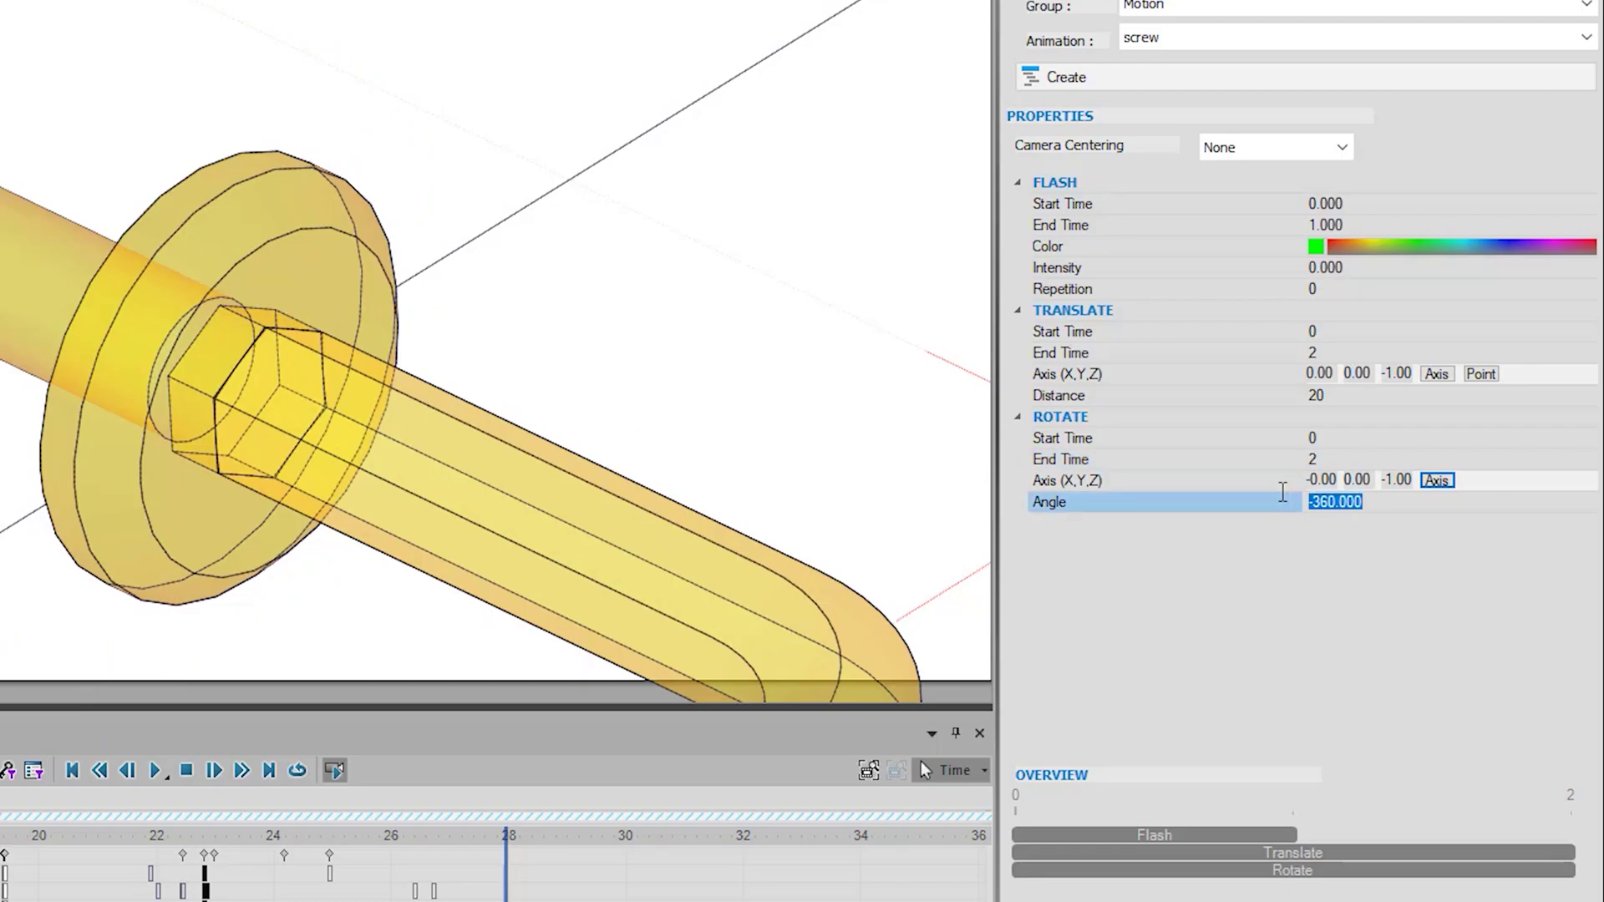
text(720)
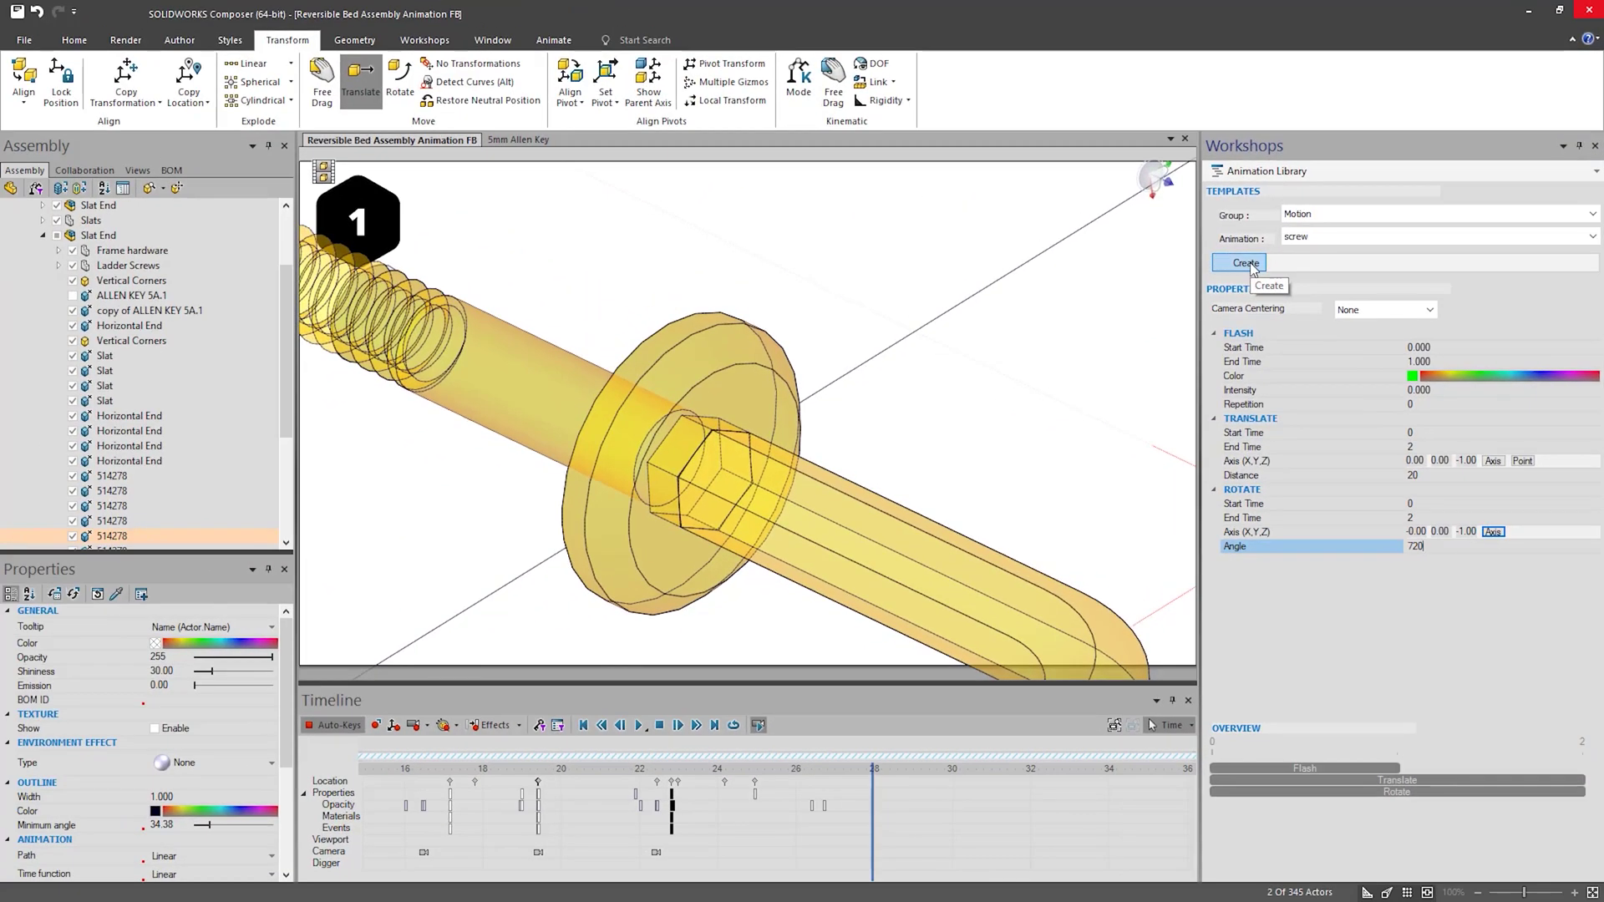
- Create the Screw animation block on the timeline and play it back
click(1110, 117)
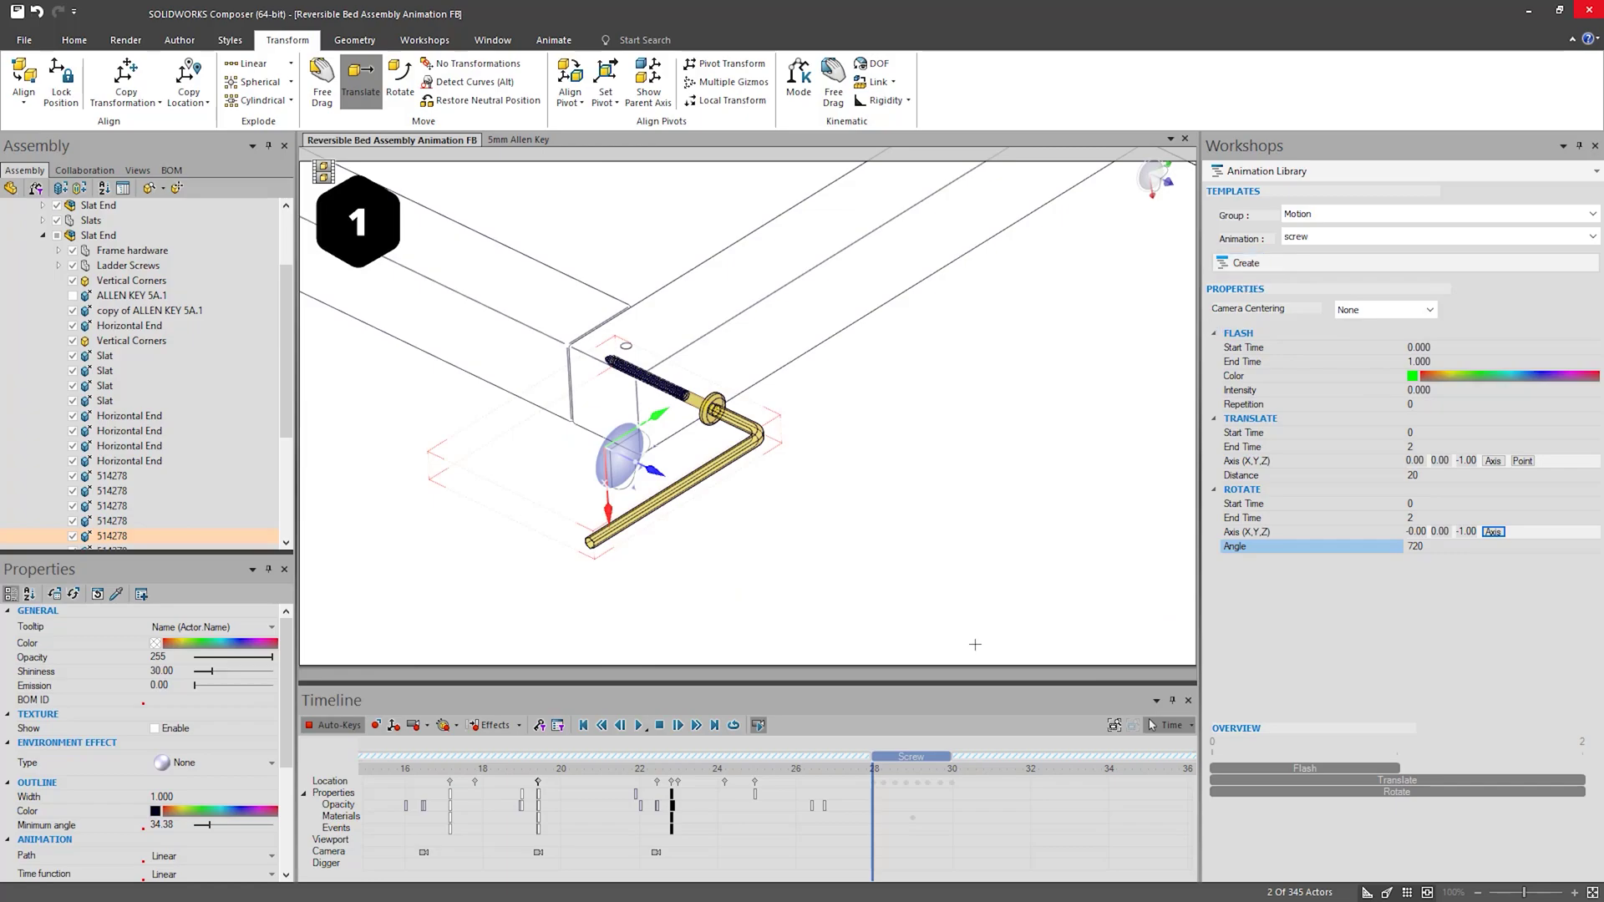
drag(878, 769, 954, 766)
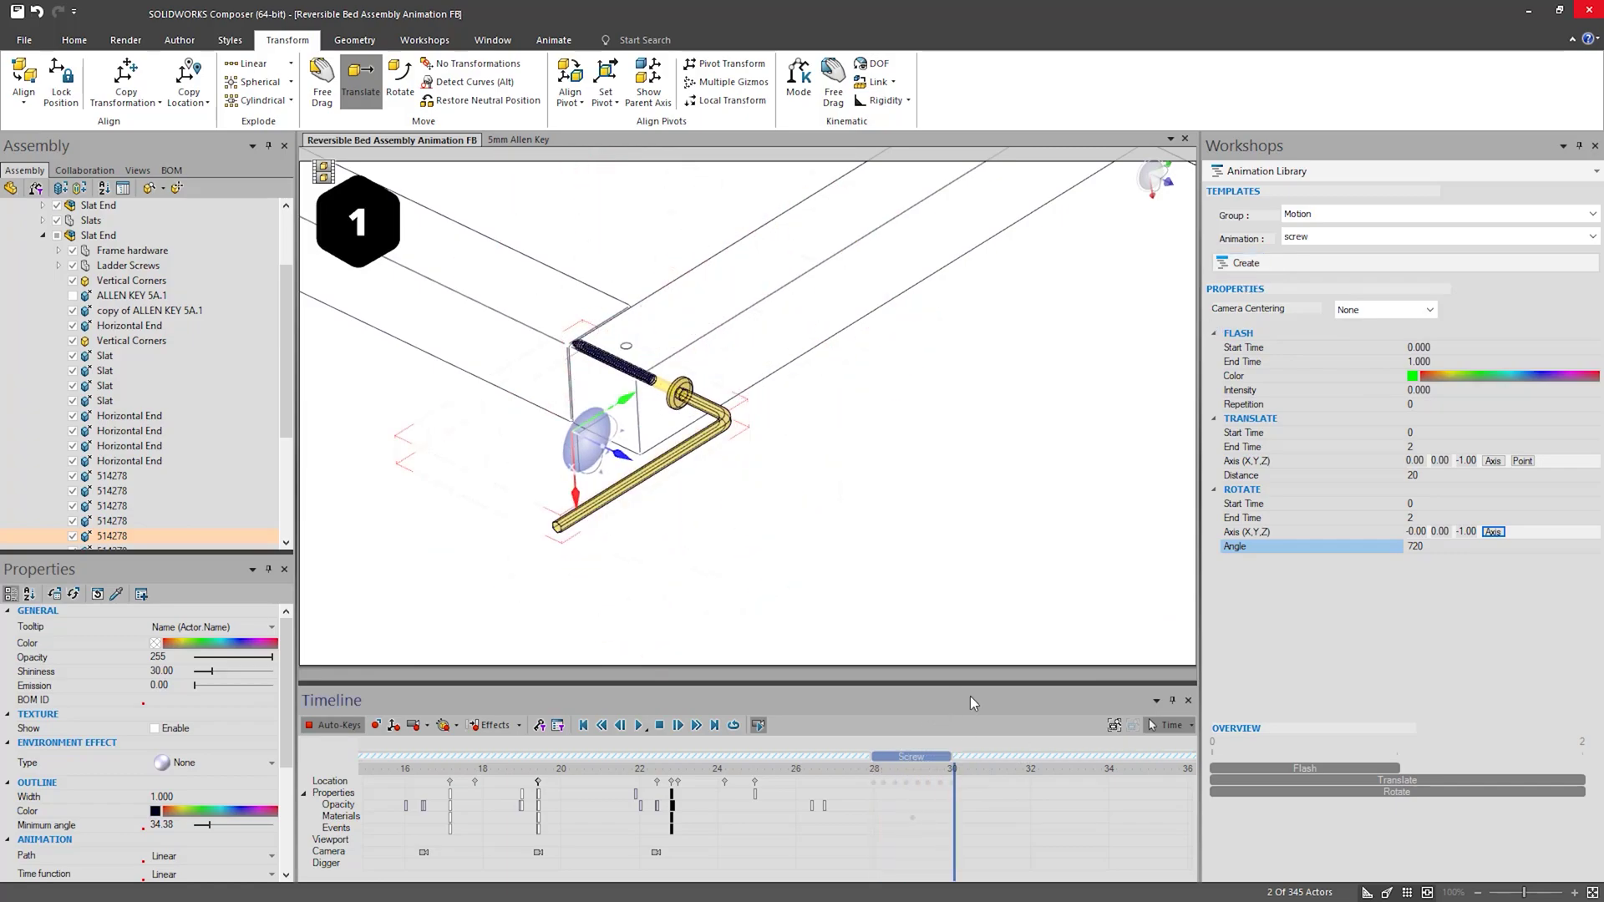
click(964, 617)
click(854, 769)
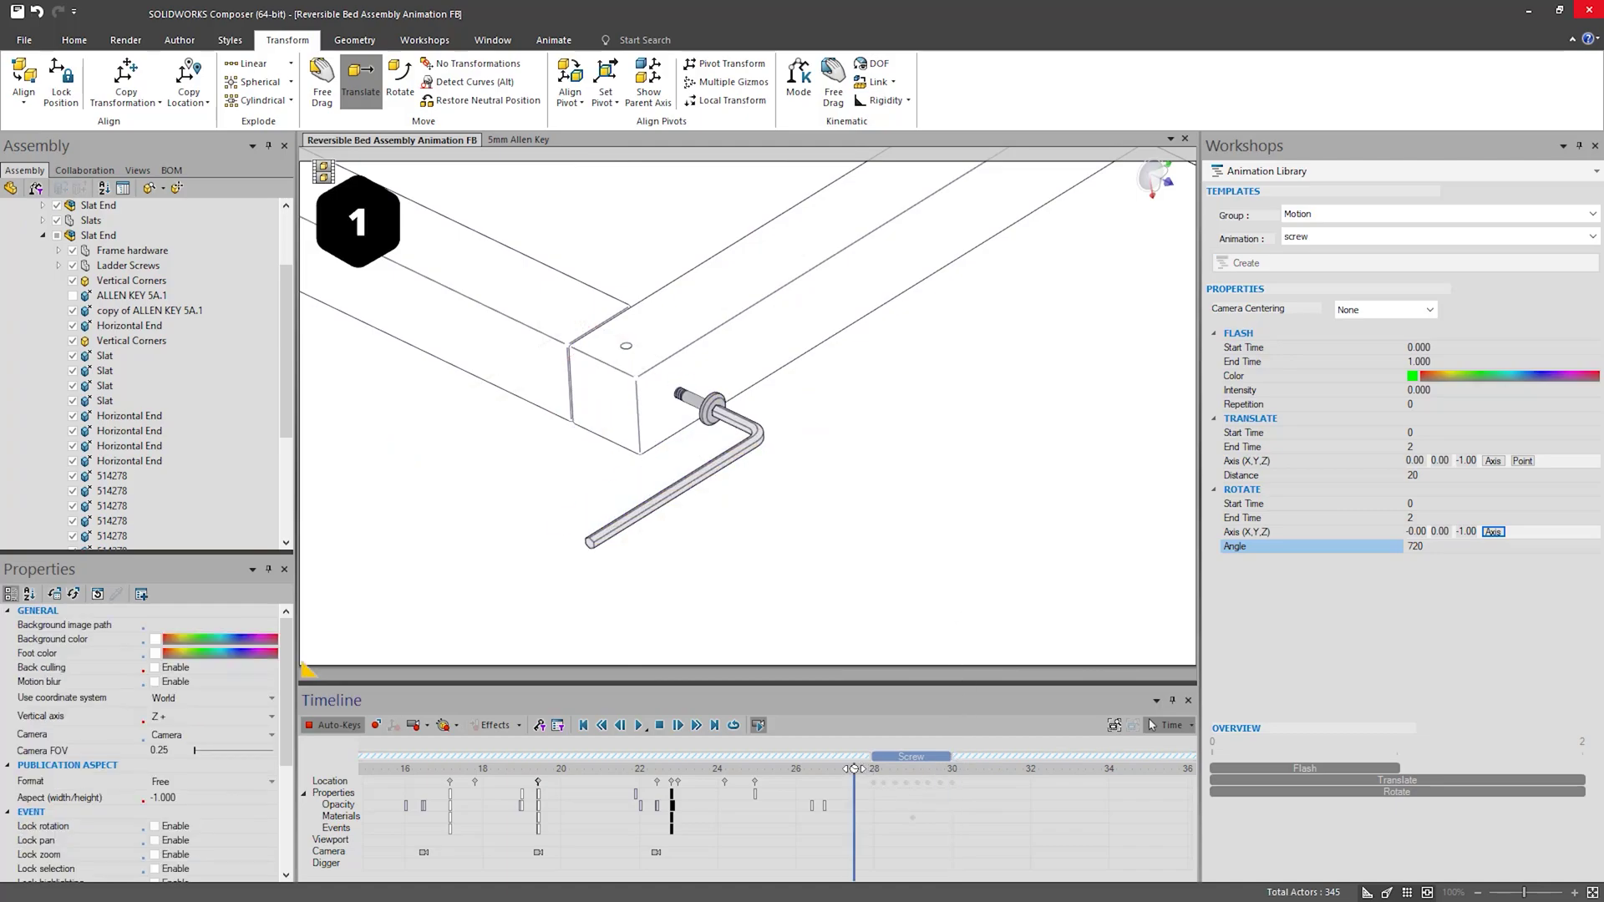
click(640, 726)
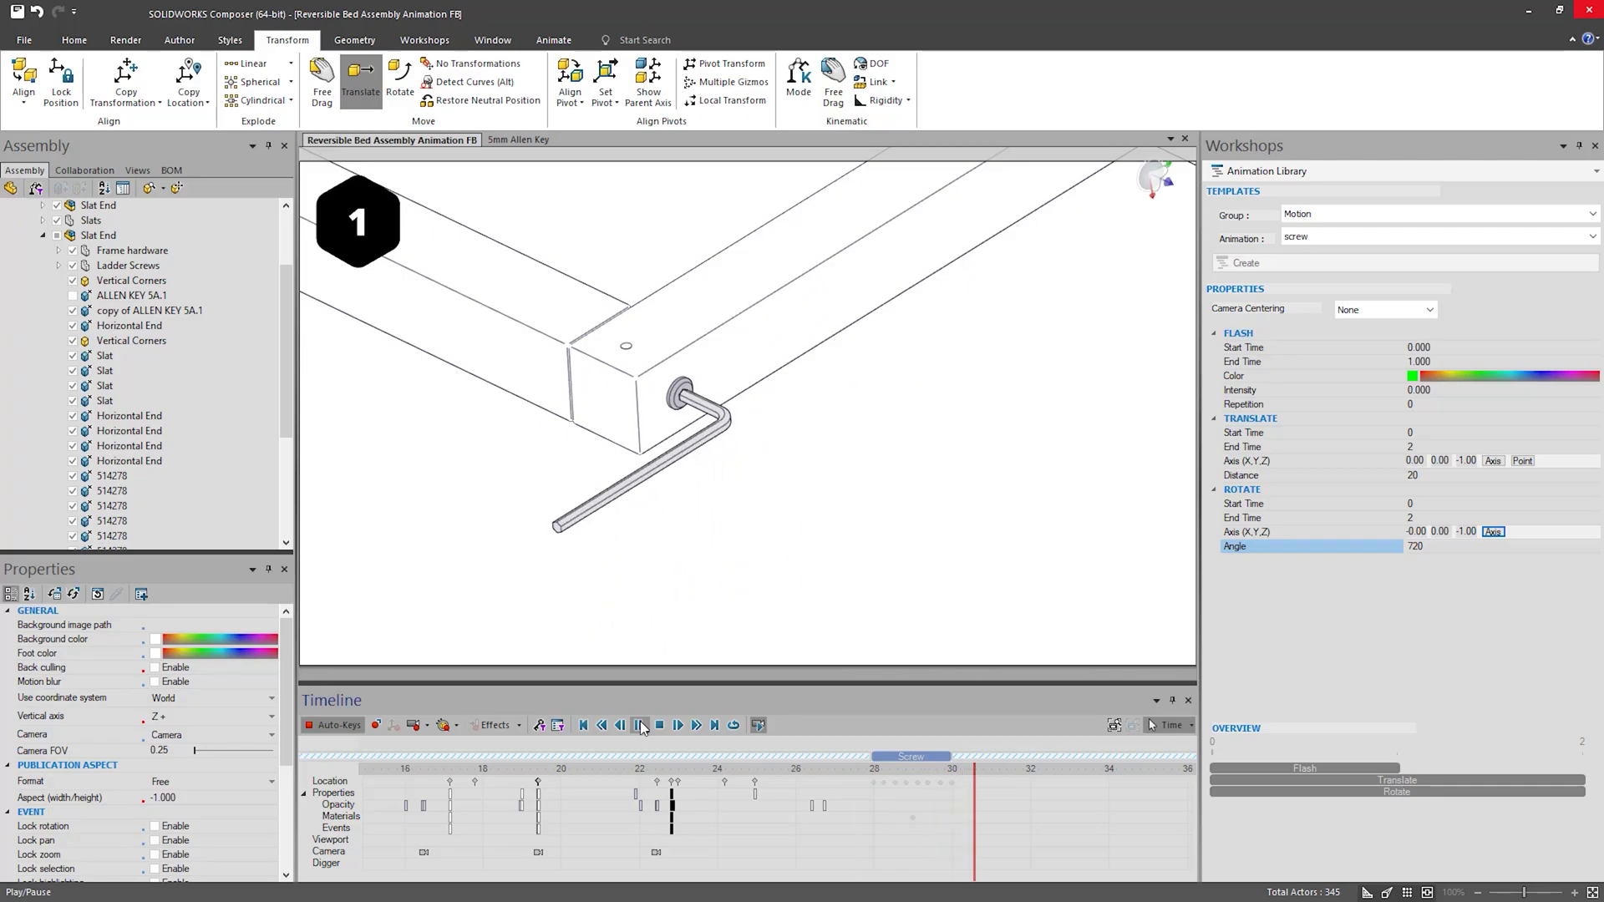
click(640, 725)
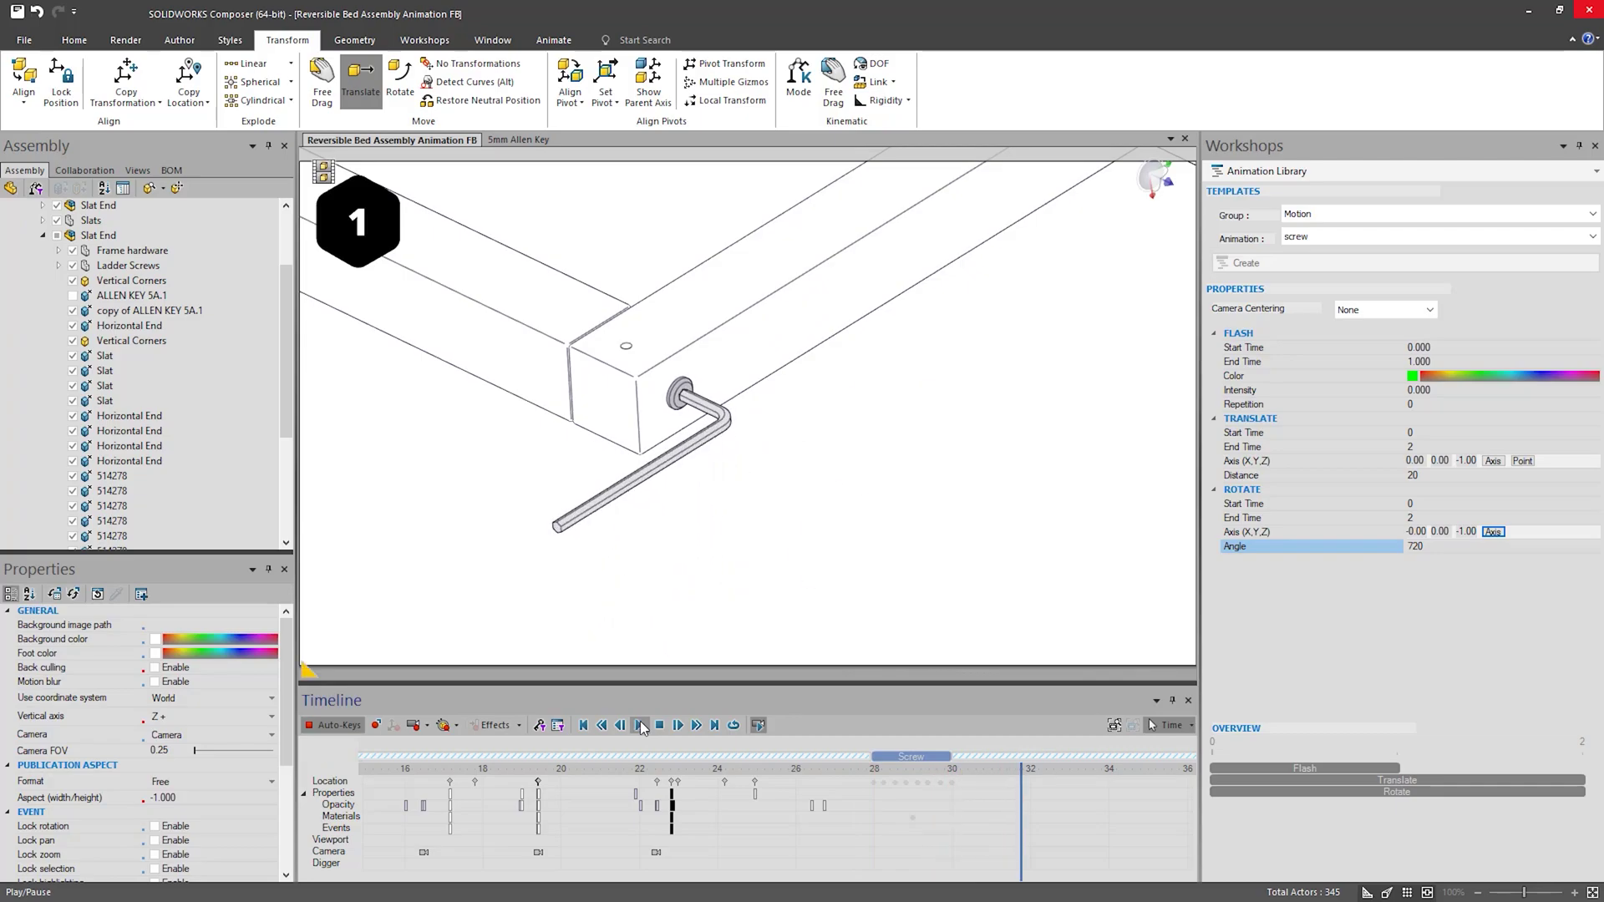
- Reapply the 720° rotation setting to the Screw block with Update Motion and review it
click(911, 759)
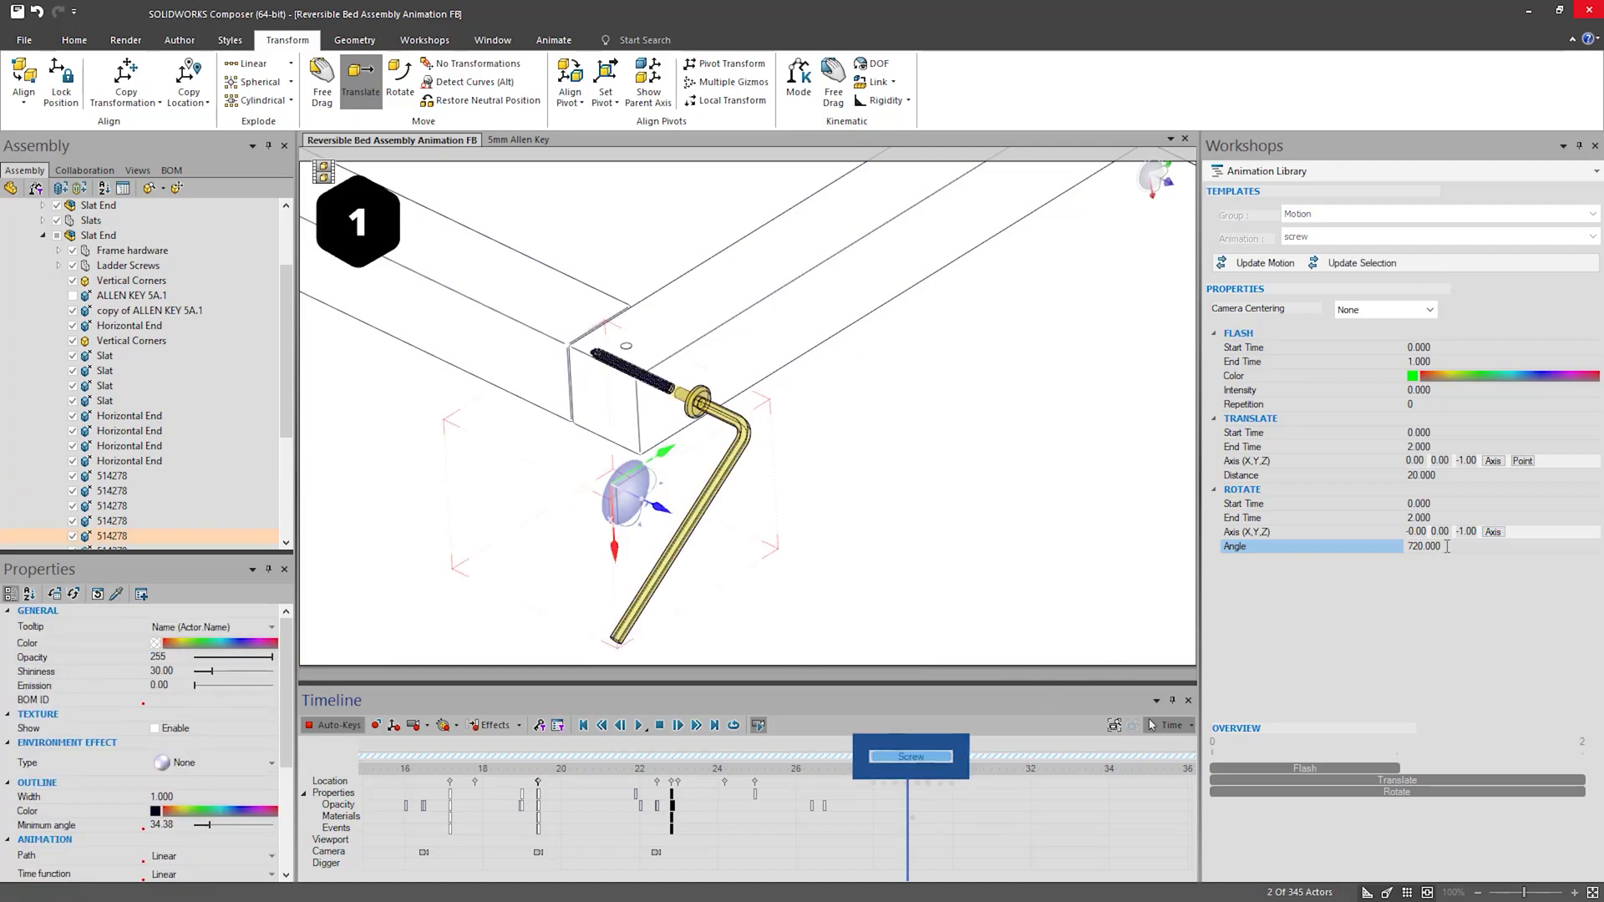
drag(1447, 547, 1401, 547)
click(1242, 264)
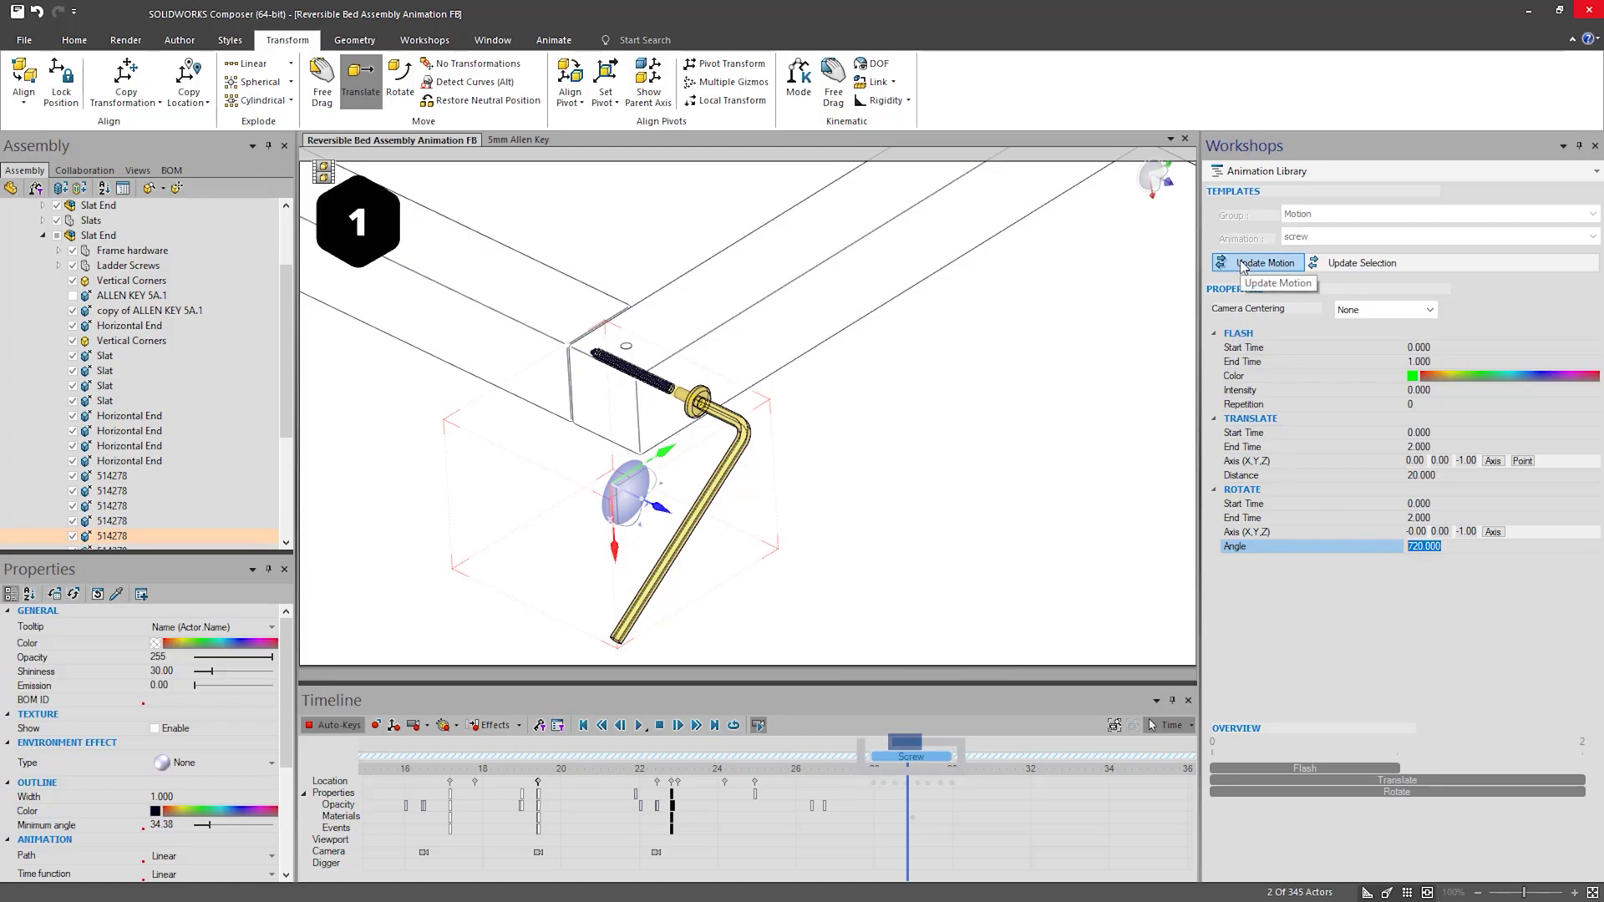
click(986, 654)
drag(908, 770, 975, 770)
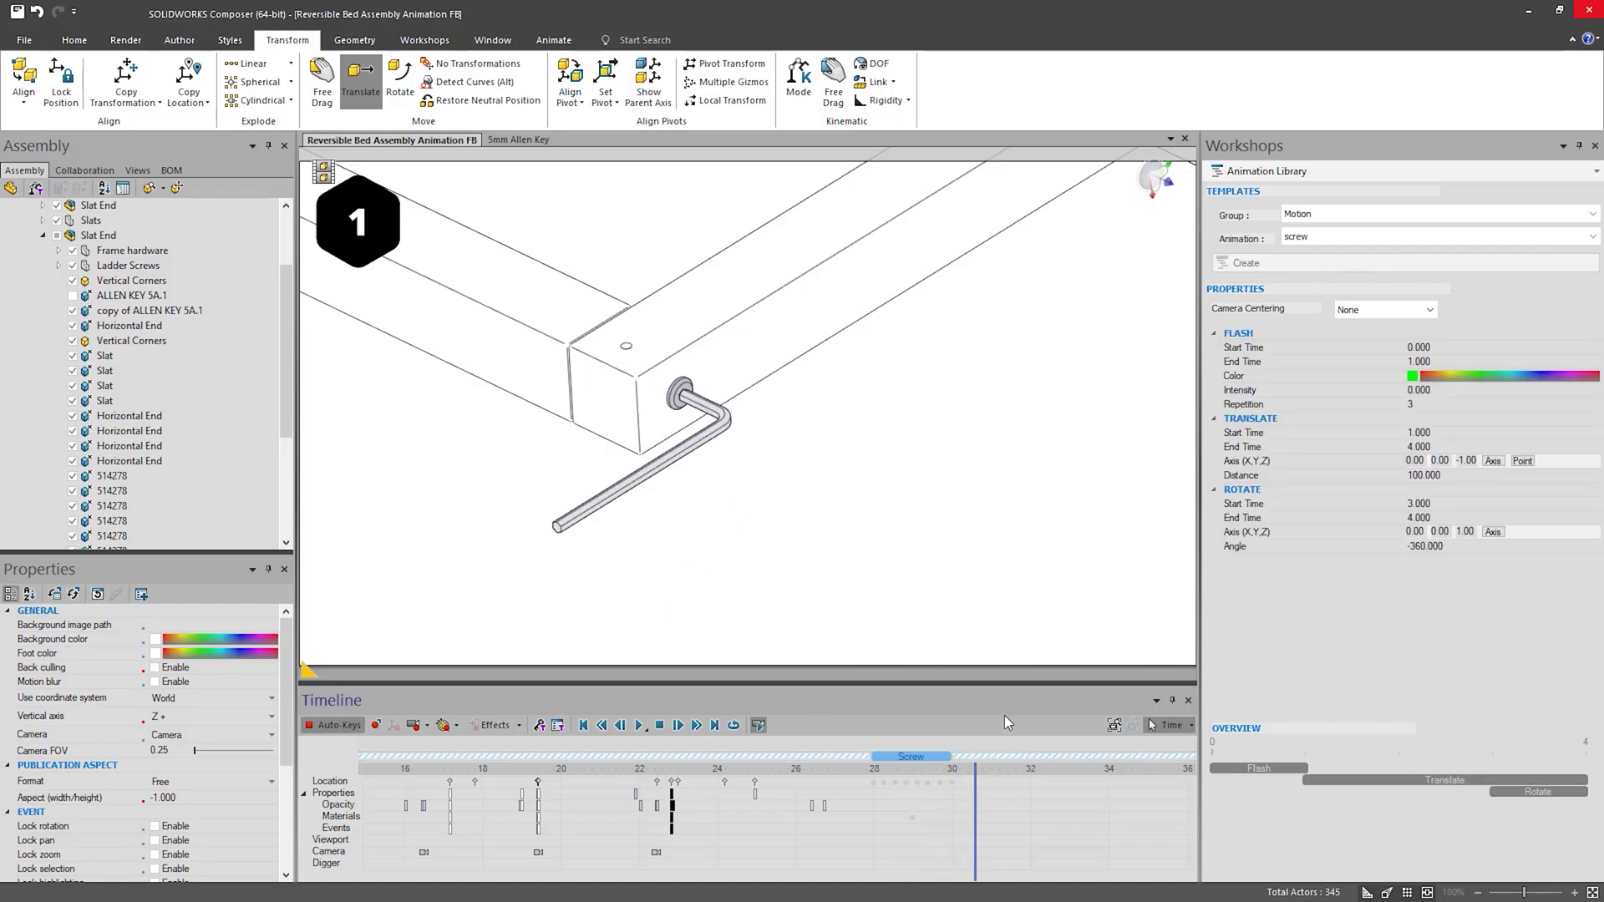
- Apply the remove template to the Allen key with repetition 0
click(1309, 237)
click(1308, 288)
click(644, 468)
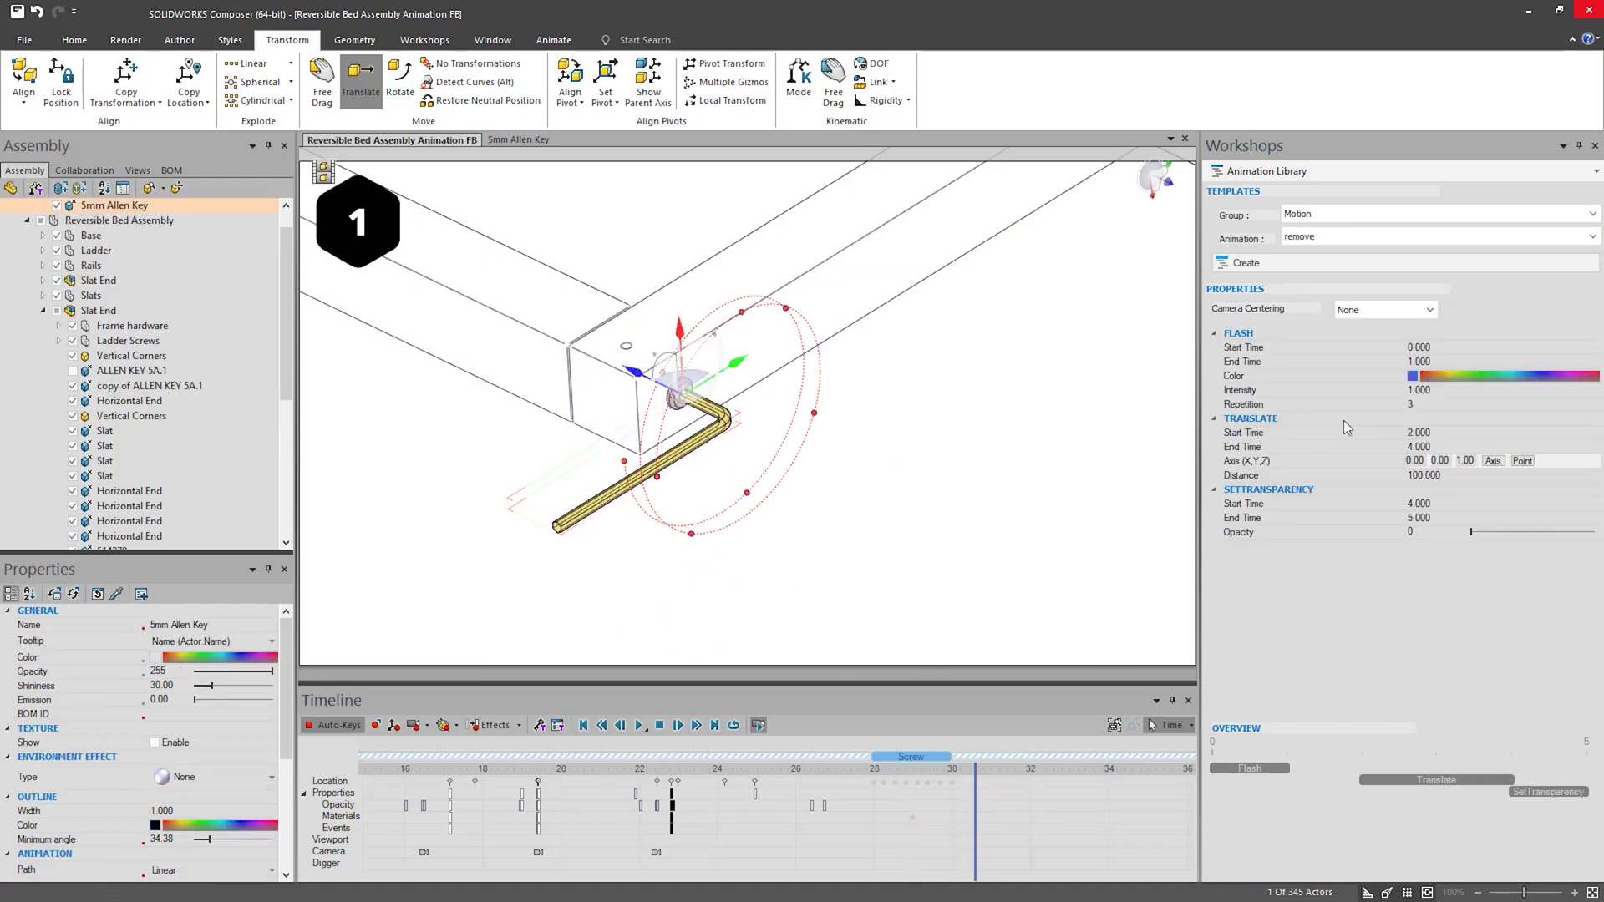
click(1392, 403)
text(0)
- Set the Translate and SetTransparency motions both to 0–2 s
click(1392, 432)
text(0)
click(1393, 446)
text(2)
click(1392, 503)
text(0)
click(1392, 517)
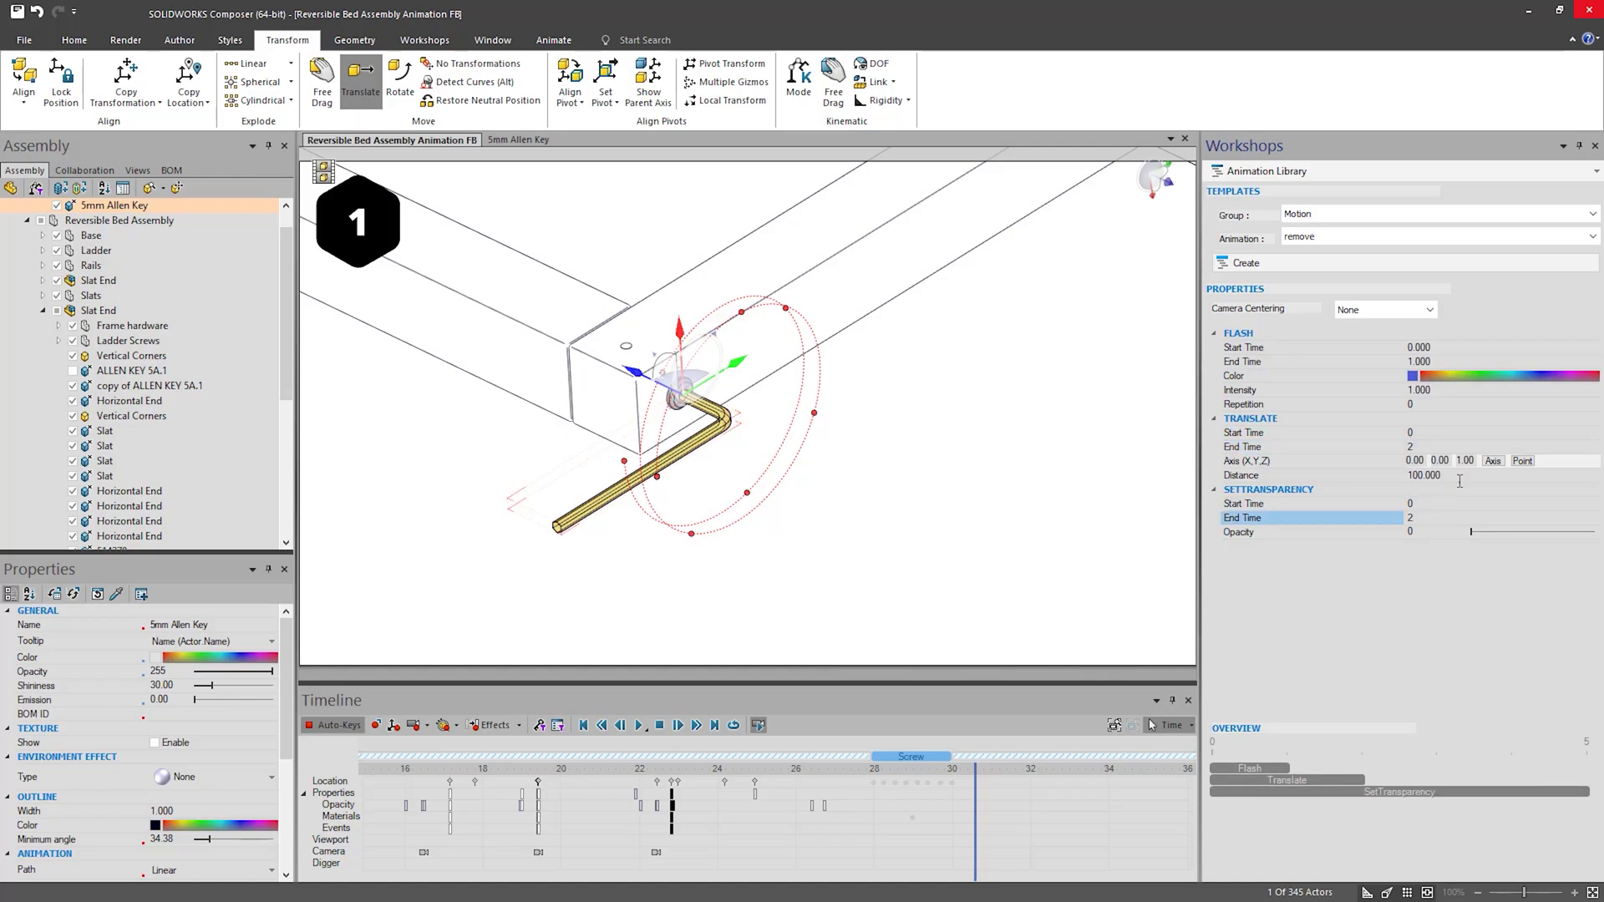
text(2)
click(1408, 474)
- Create the Remove animation after the Screw block and play the timeline
click(1268, 271)
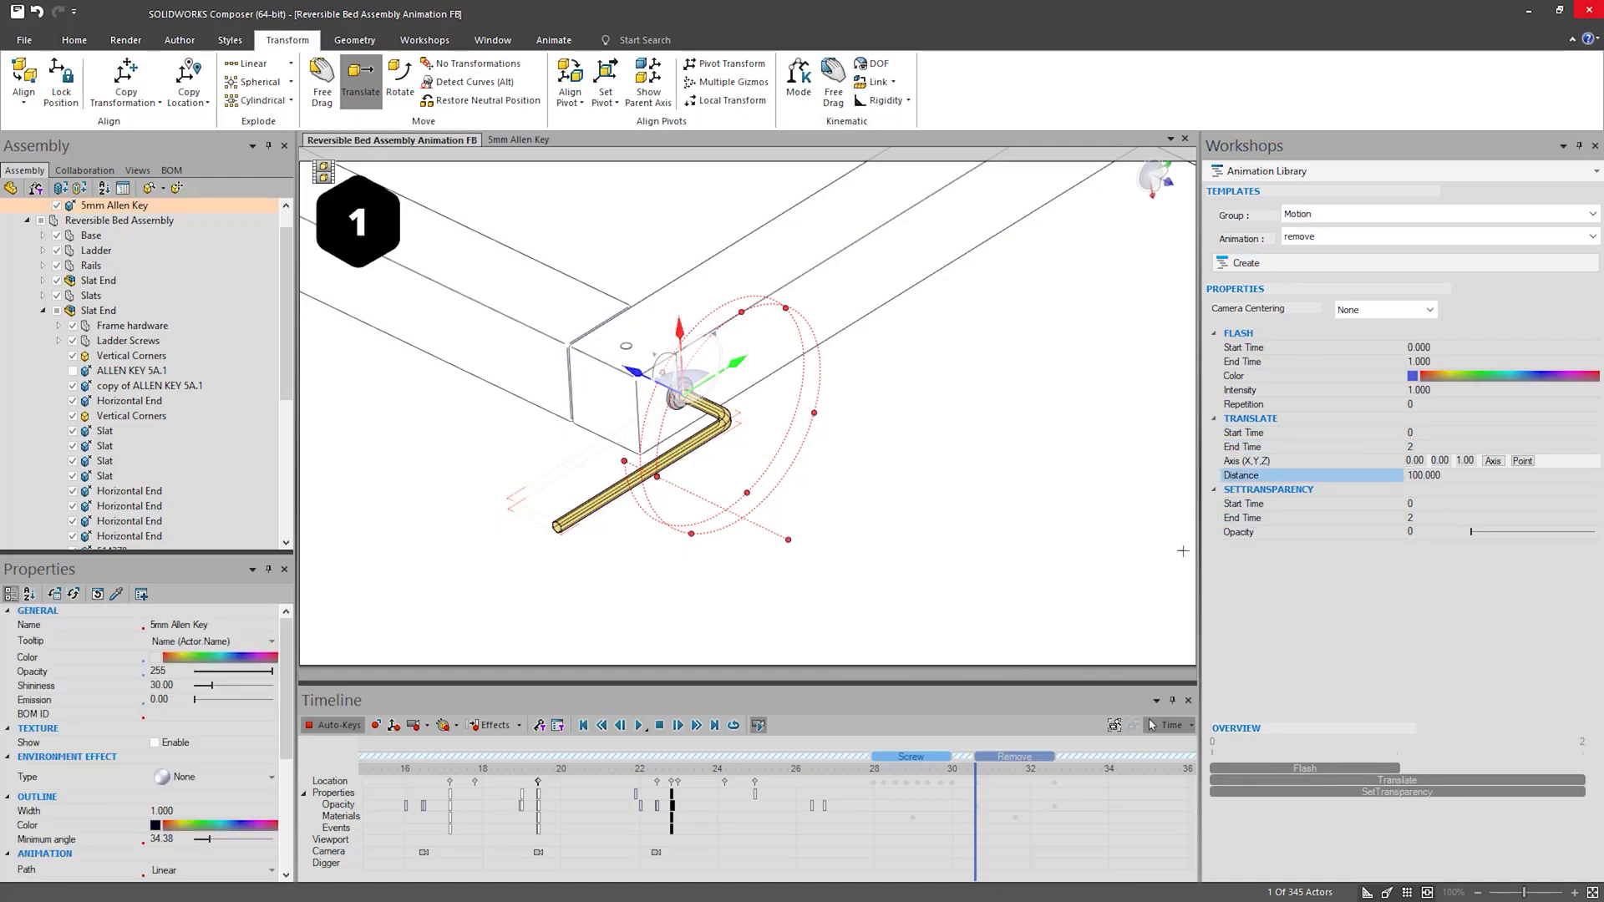
drag(979, 768, 668, 771)
key(Escape)
click(641, 726)
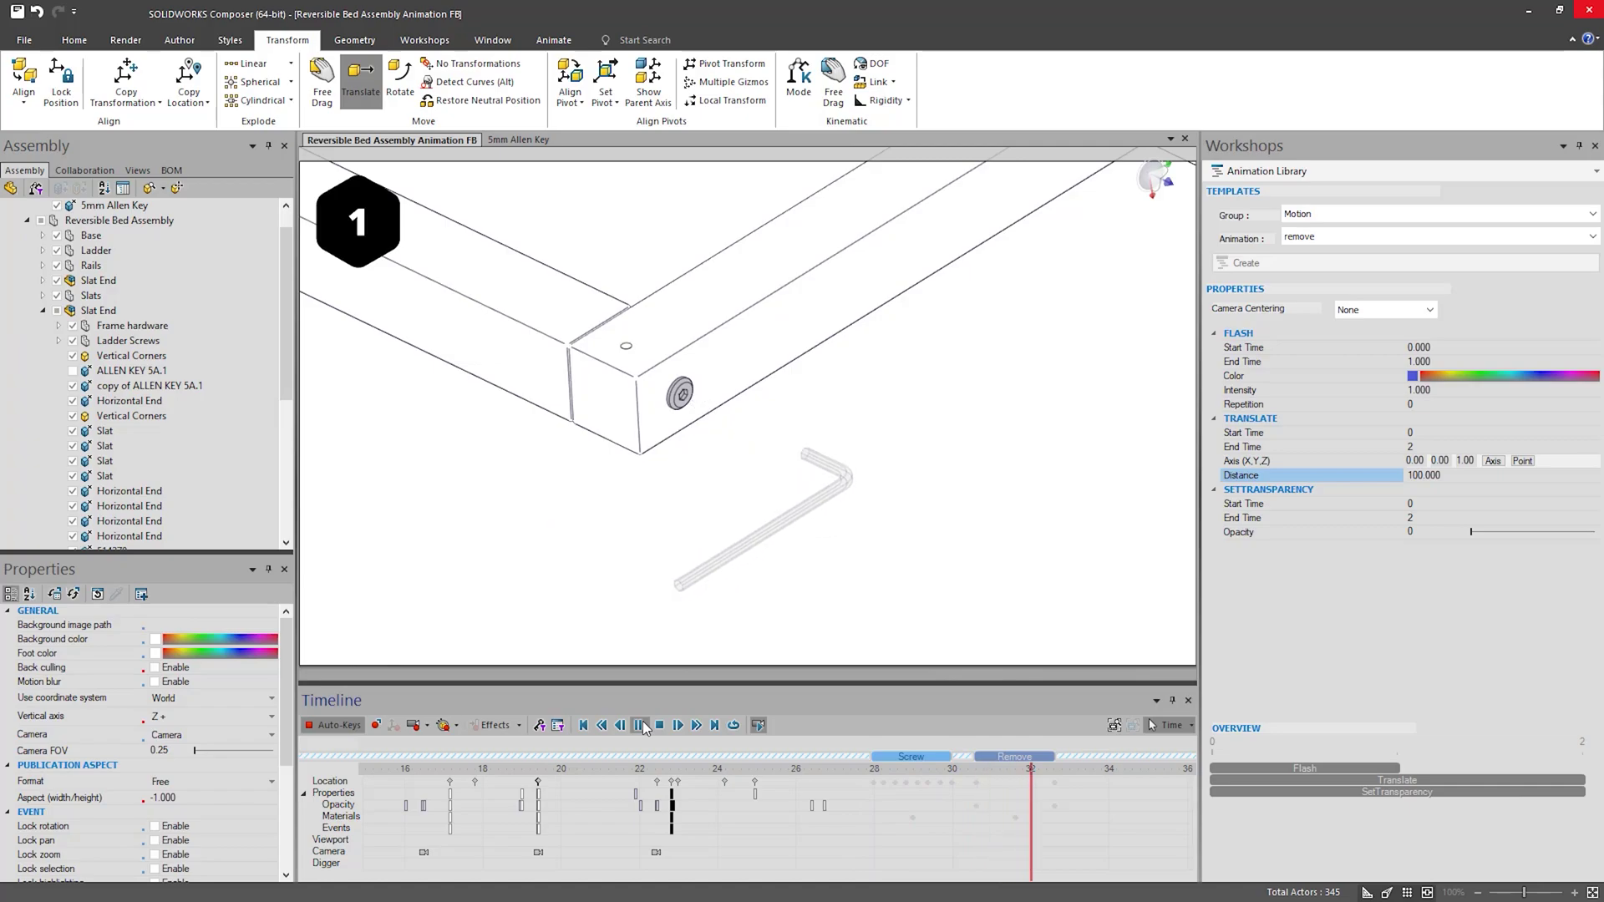
click(659, 726)
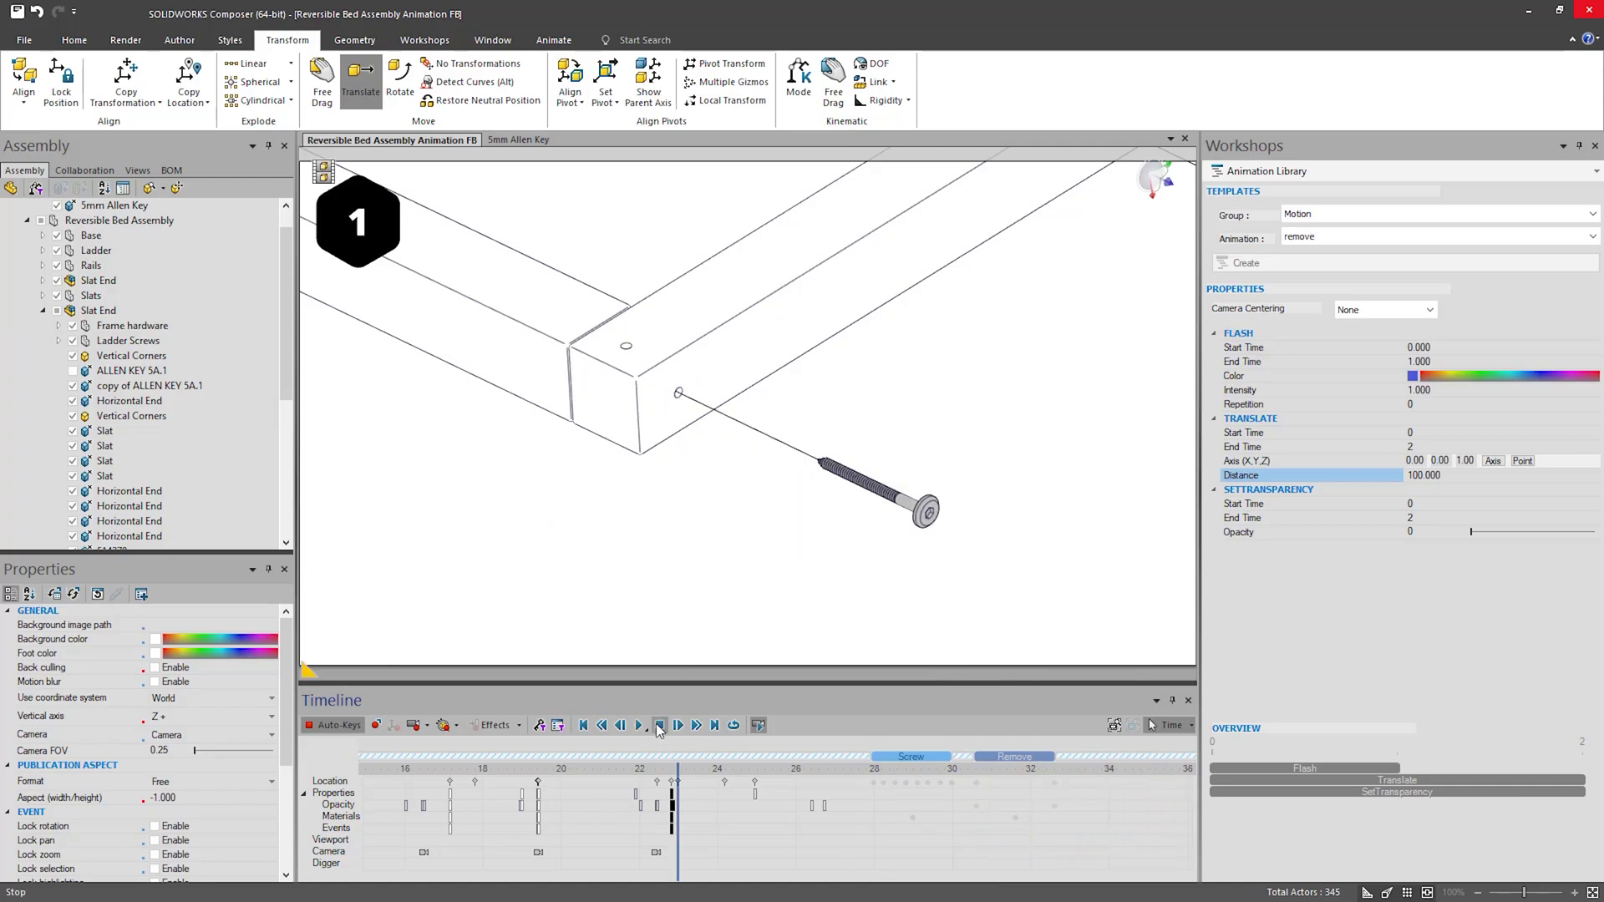